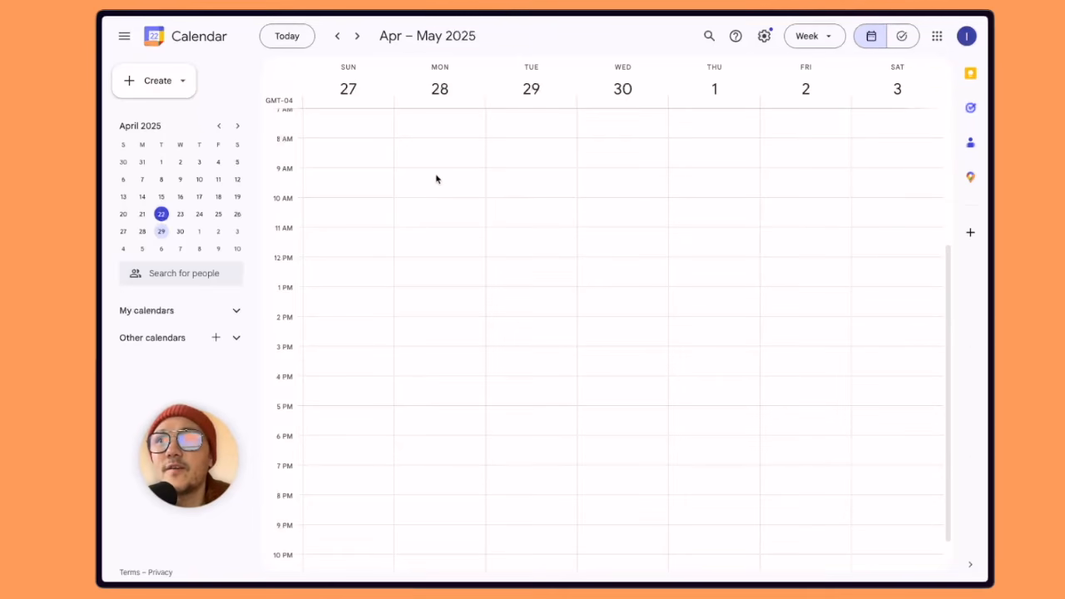
- Create a light purple event titled "Starting time" on Monday, April 28 from 7:30am to 8:30am, postponing the notifications request
{"action": "scroll", "coordinate": [435, 173], "scroll_direction": "up", "scroll_amount": 1}
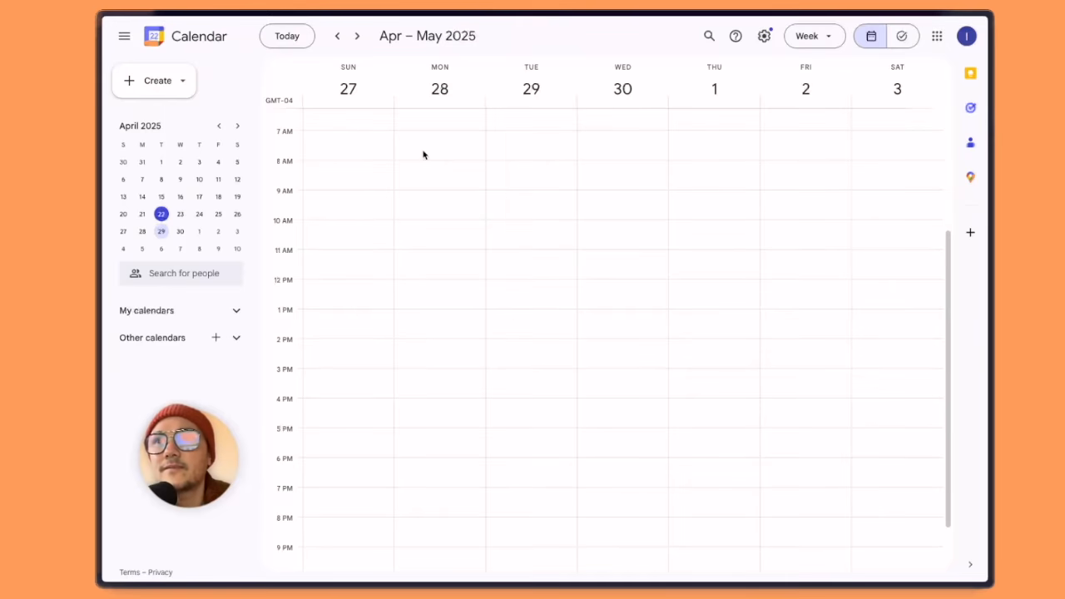
{"action": "left_click", "coordinate": [421, 162]}
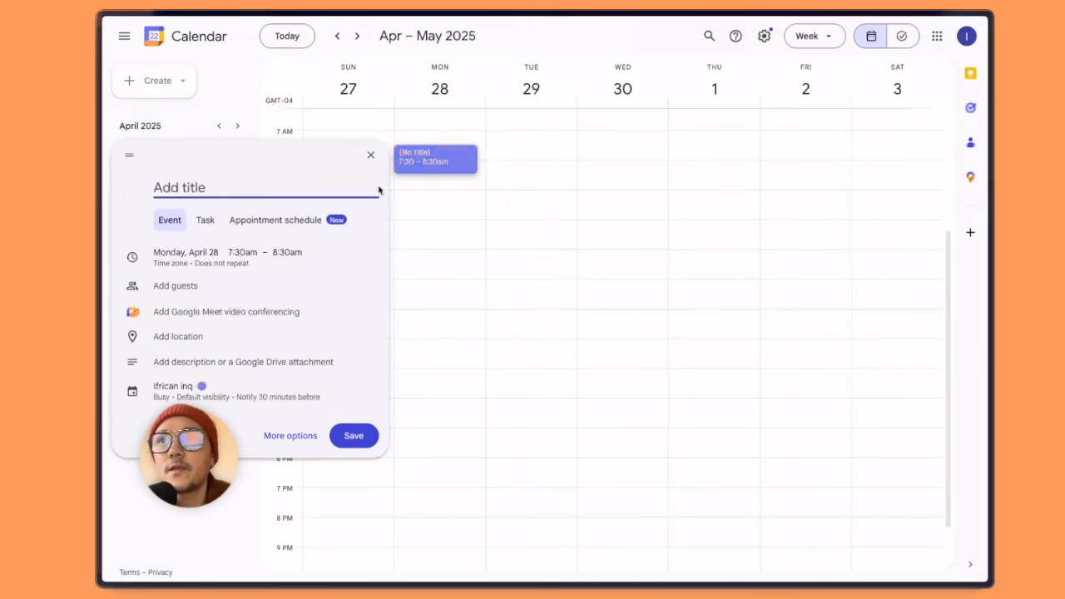
{"action": "type", "text": "Starting time"}
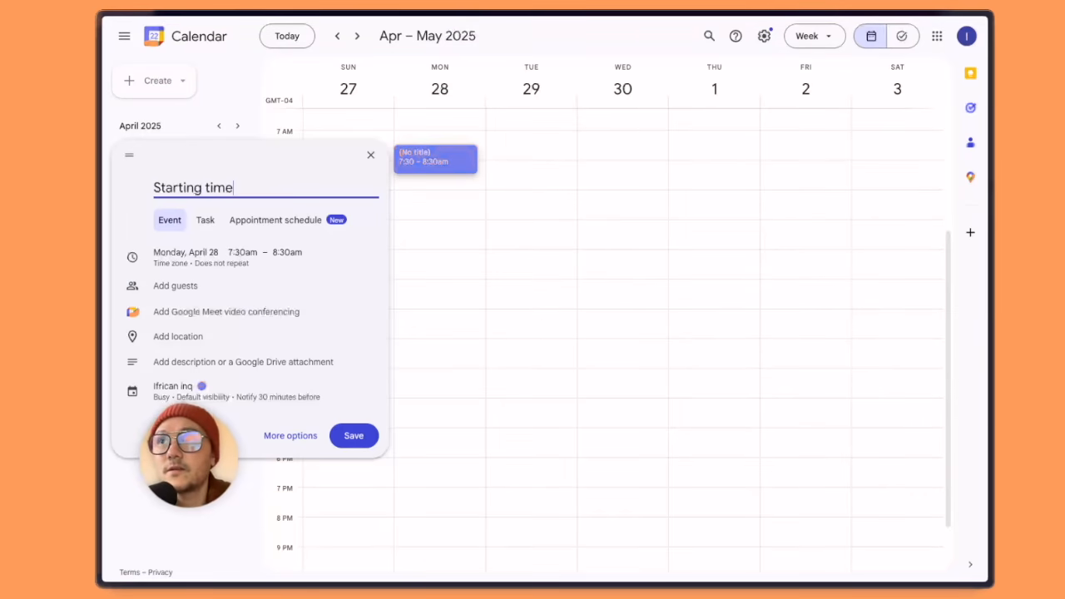
{"action": "left_click", "coordinate": [269, 389]}
{"action": "left_click", "coordinate": [247, 364]}
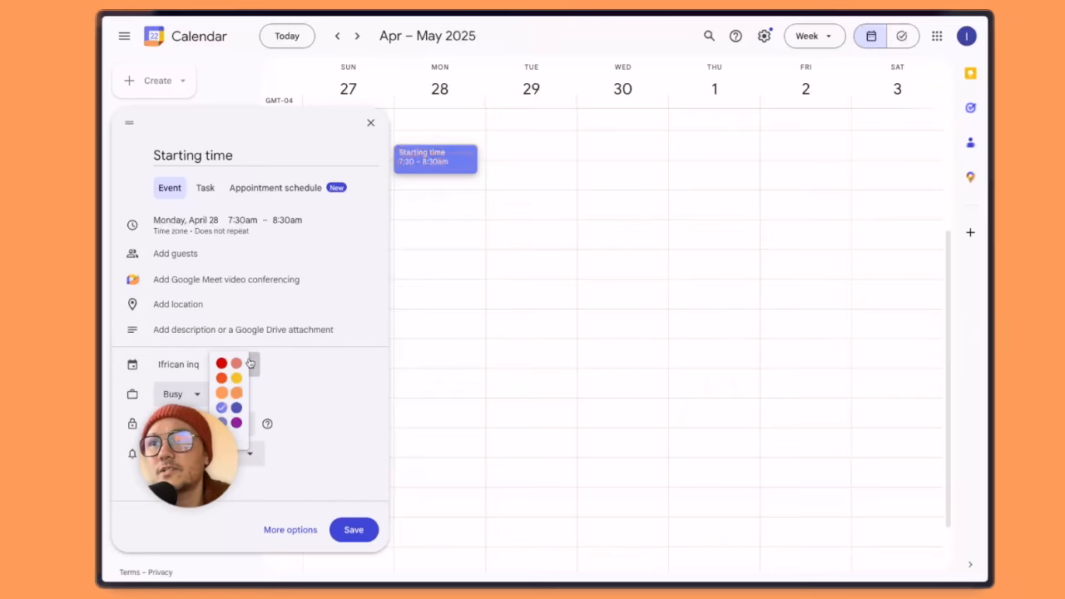
{"action": "left_click", "coordinate": [222, 422]}
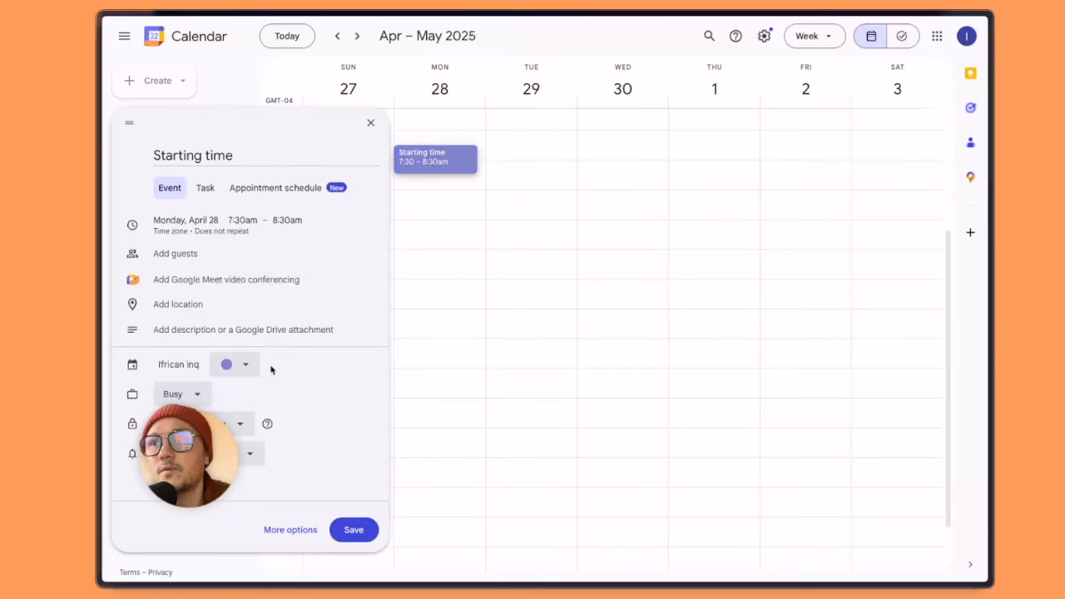
{"action": "left_click", "coordinate": [354, 529]}
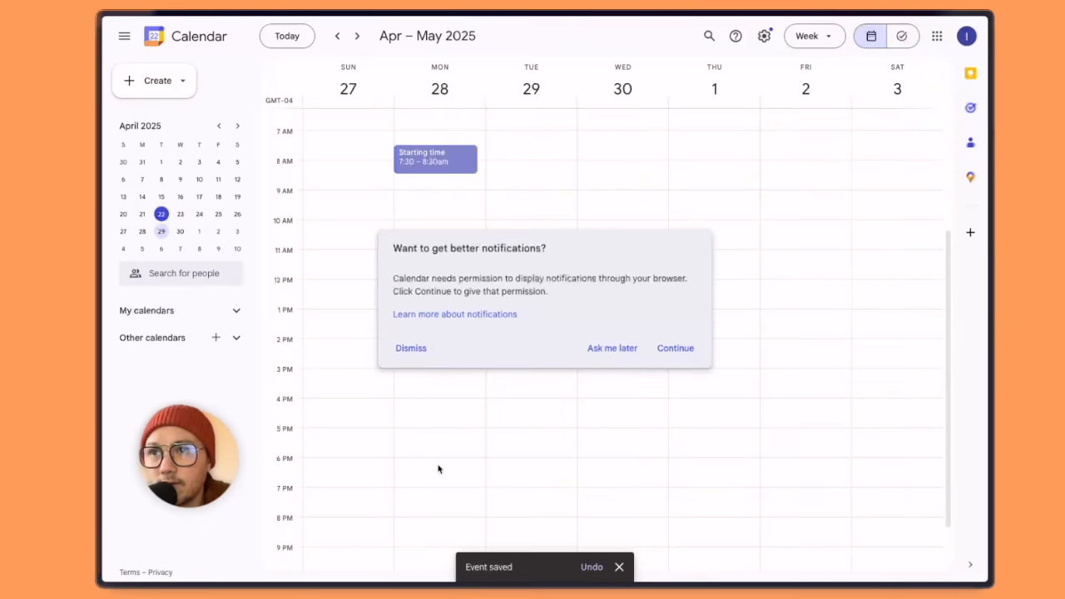
{"action": "left_click", "coordinate": [628, 354]}
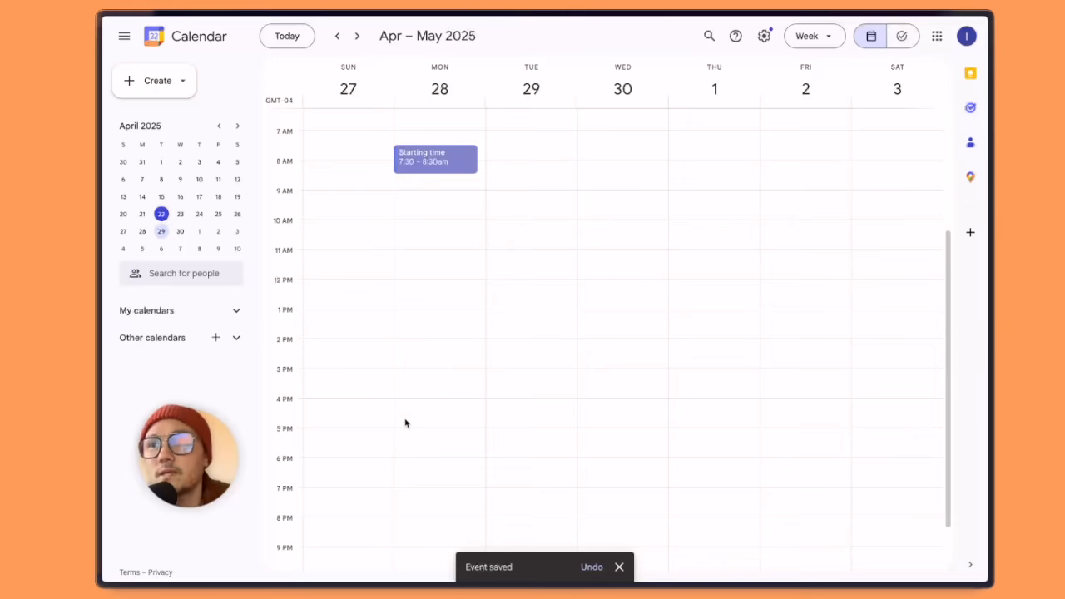
- Create an event titled "Stop here" on Monday, April 28 from 6:00pm to 7:00pm in the same light purple colour
{"action": "scroll", "coordinate": [405, 424], "scroll_direction": "down", "scroll_amount": 1}
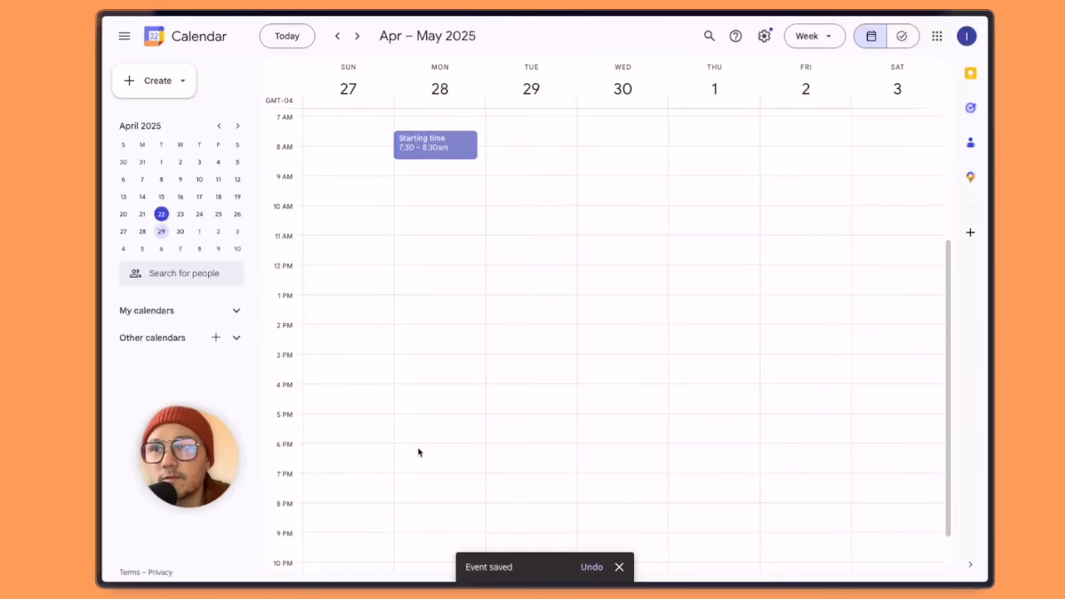
{"action": "left_click_drag", "start_coordinate": [419, 451], "coordinate": [418, 474]}
{"action": "type", "text": "S"}
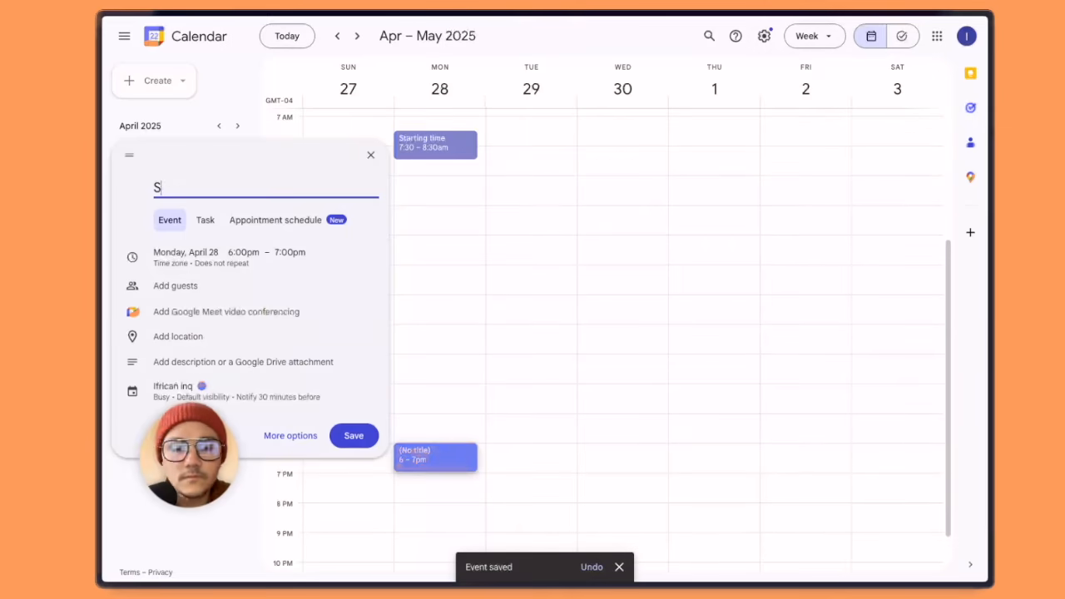
{"action": "type", "text": "top here"}
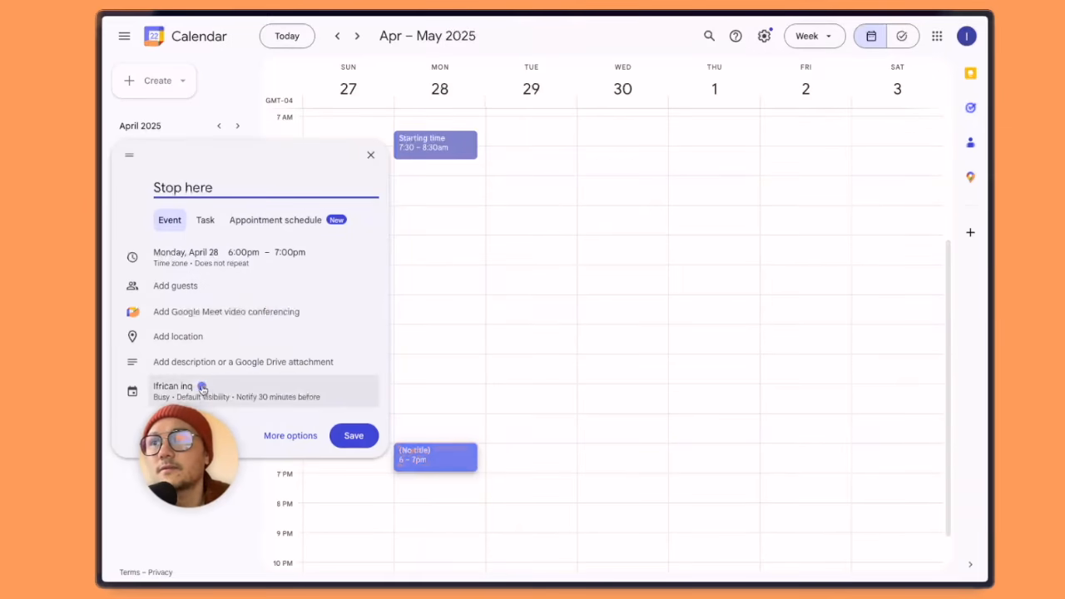
{"action": "left_click", "coordinate": [203, 390]}
{"action": "left_click", "coordinate": [252, 368]}
{"action": "left_click", "coordinate": [223, 422]}
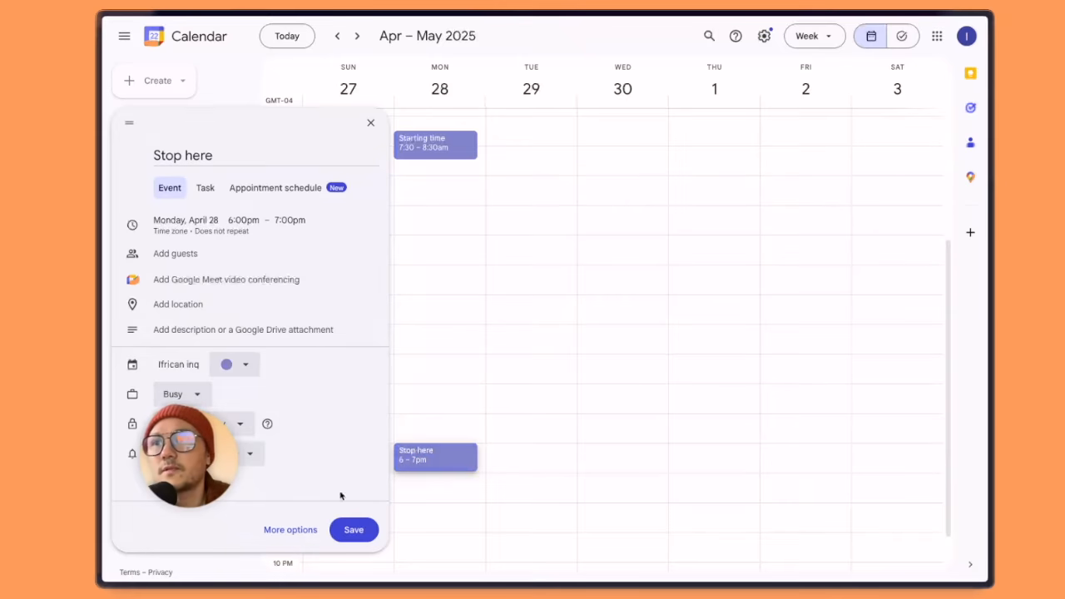
{"action": "left_click", "coordinate": [354, 530]}
- Move the "Starting time" event on Monday to 7–8am
{"action": "scroll", "coordinate": [494, 349], "scroll_direction": "up", "scroll_amount": 3}
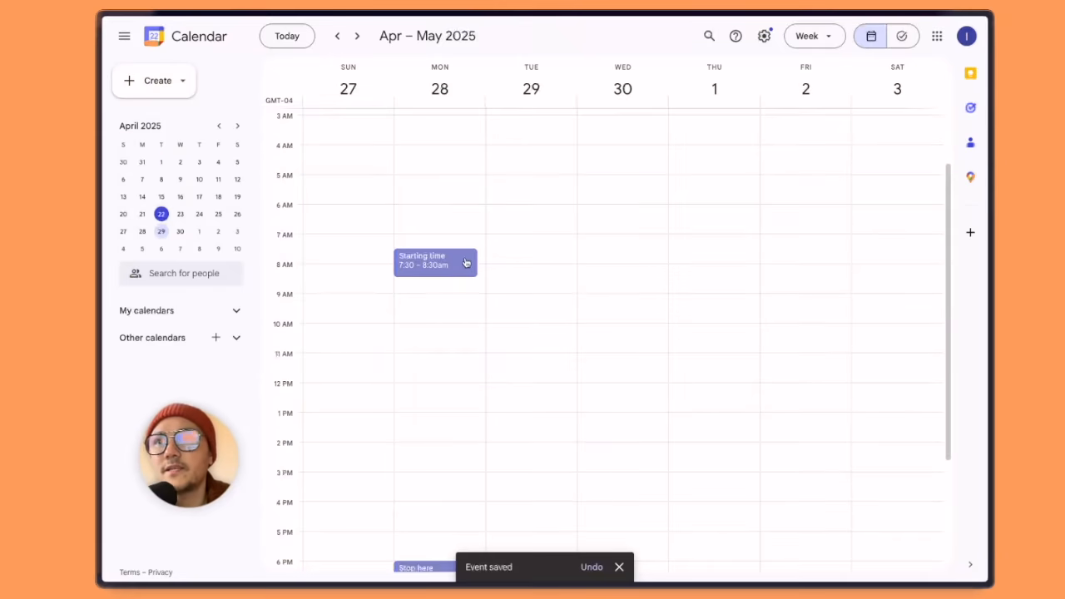
{"action": "left_click_drag", "start_coordinate": [466, 262], "coordinate": [468, 247]}
{"action": "scroll", "coordinate": [504, 309], "scroll_direction": "down", "scroll_amount": 3}
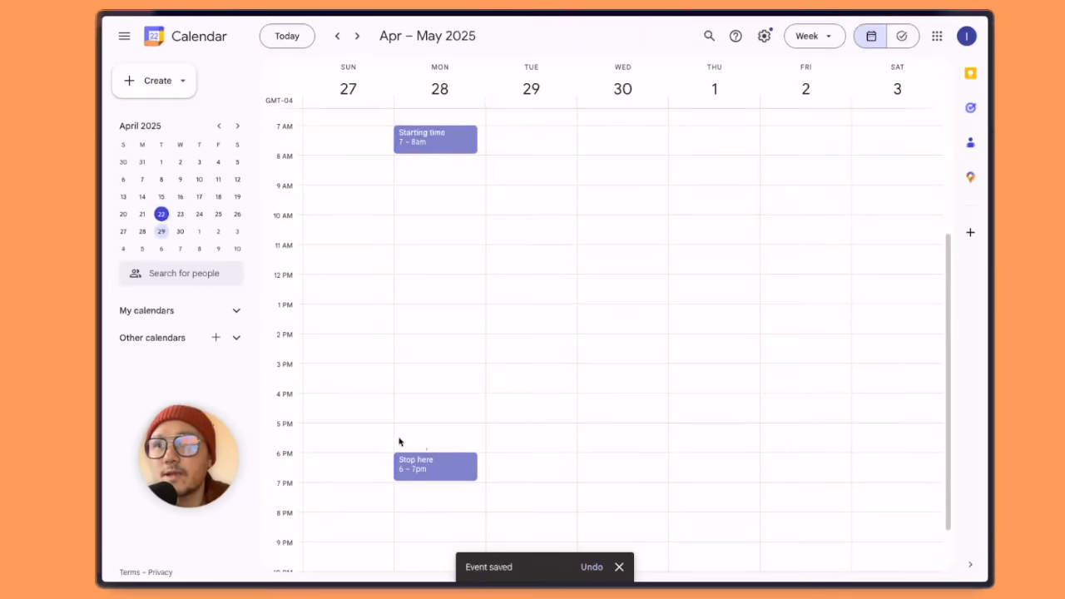
{"action": "scroll", "coordinate": [456, 441], "scroll_direction": "up", "scroll_amount": 1}
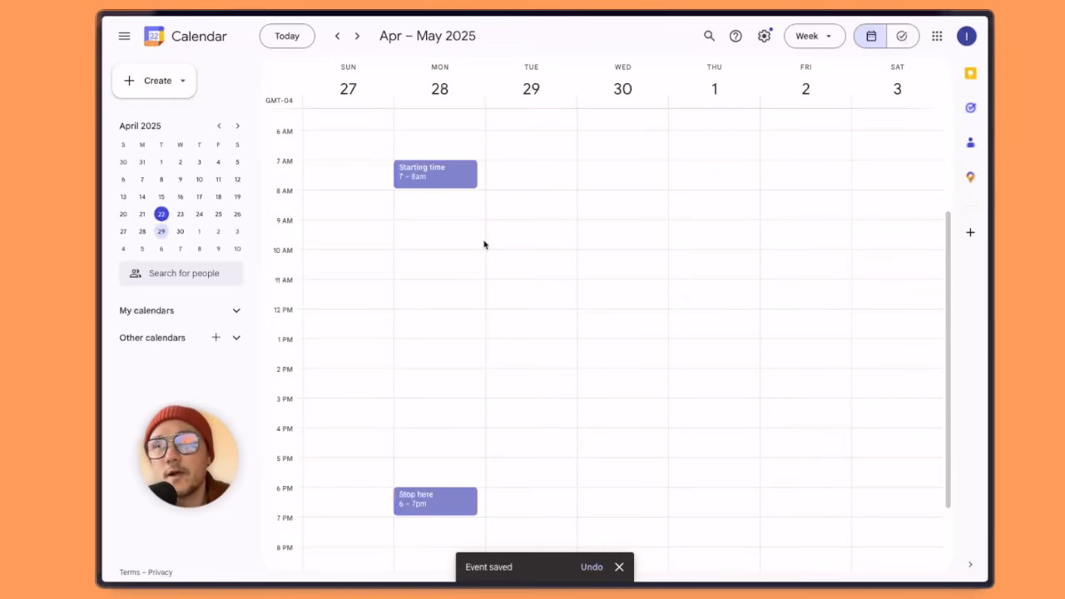
- Start a new task on Wednesday, April 30 at 9:00am, keeping it in the "Mes tâches" list
{"action": "left_click", "coordinate": [445, 231]}
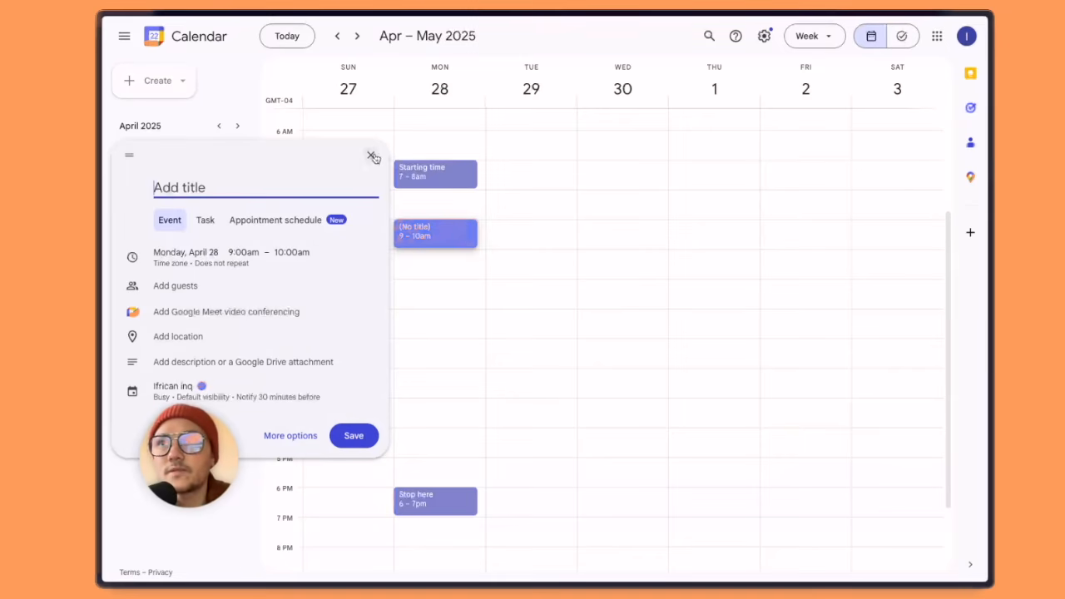
{"action": "left_click", "coordinate": [558, 221]}
{"action": "left_click", "coordinate": [628, 228]}
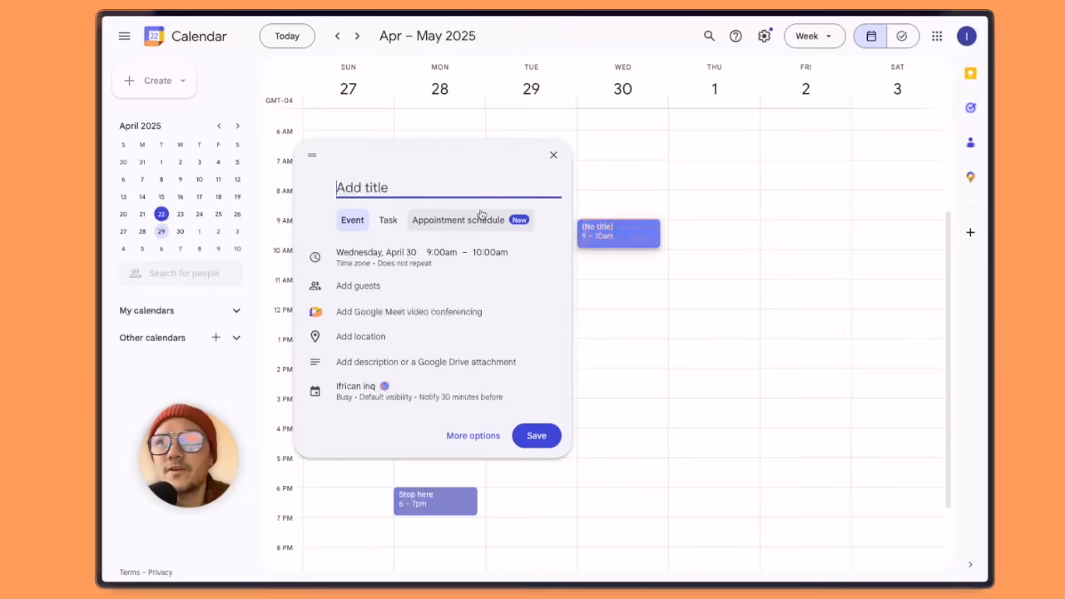
{"action": "left_click", "coordinate": [388, 222]}
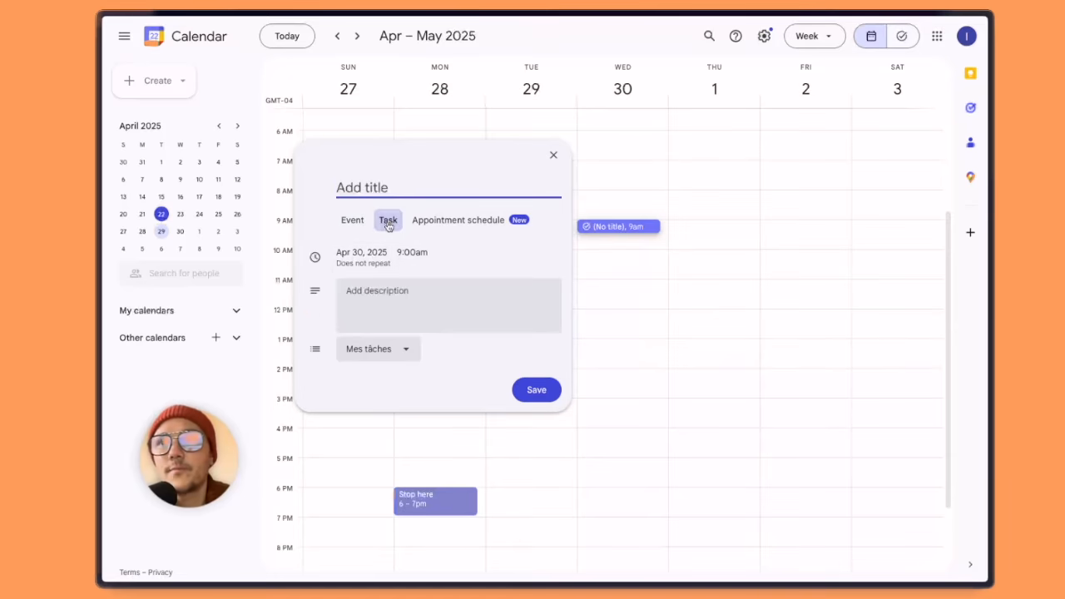
{"action": "left_click", "coordinate": [408, 351]}
{"action": "left_click", "coordinate": [409, 353]}
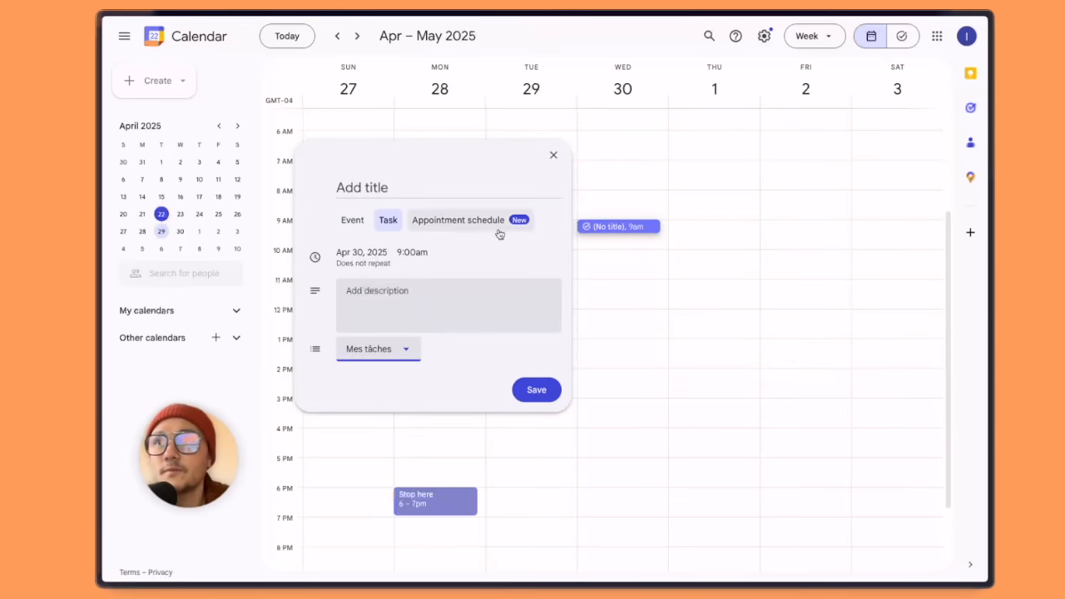
- Title the new Wednesday task "Task name" and save it
{"action": "left_click", "coordinate": [403, 190]}
{"action": "type", "text": "Task ame"}
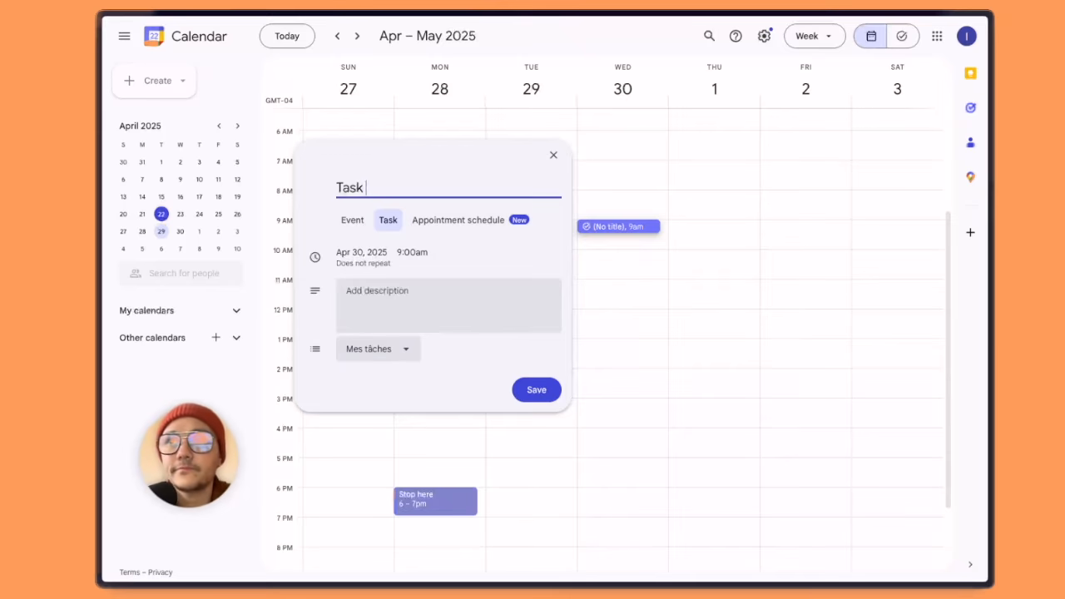
{"action": "key", "text": "BackSpace"}
{"action": "key", "text": "BackSpace"}
{"action": "key", "text": "BackSpace"}
{"action": "type", "text": "name"}
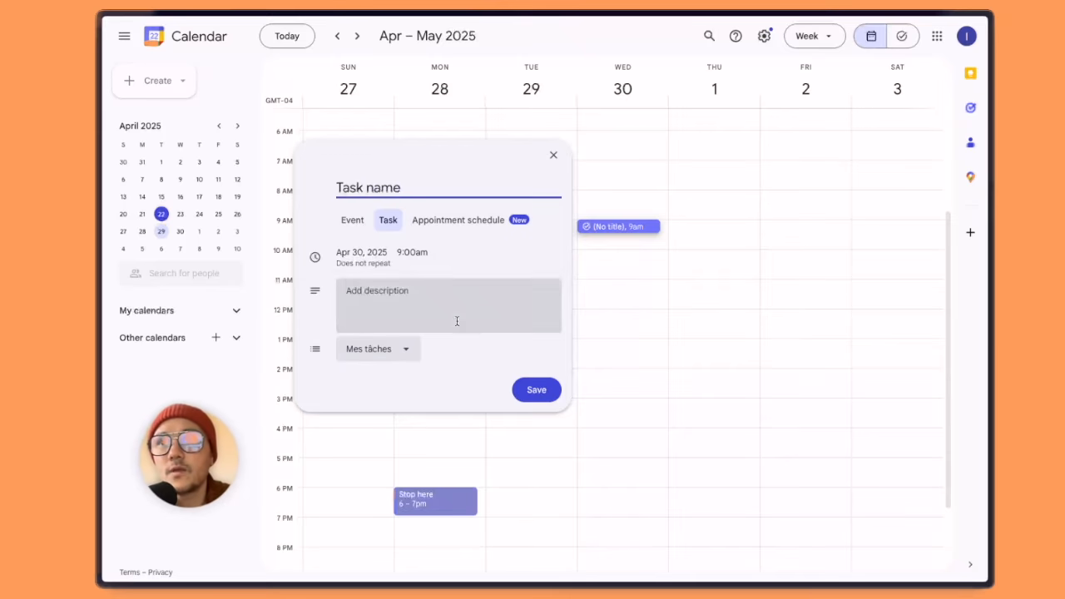
{"action": "left_click", "coordinate": [537, 390]}
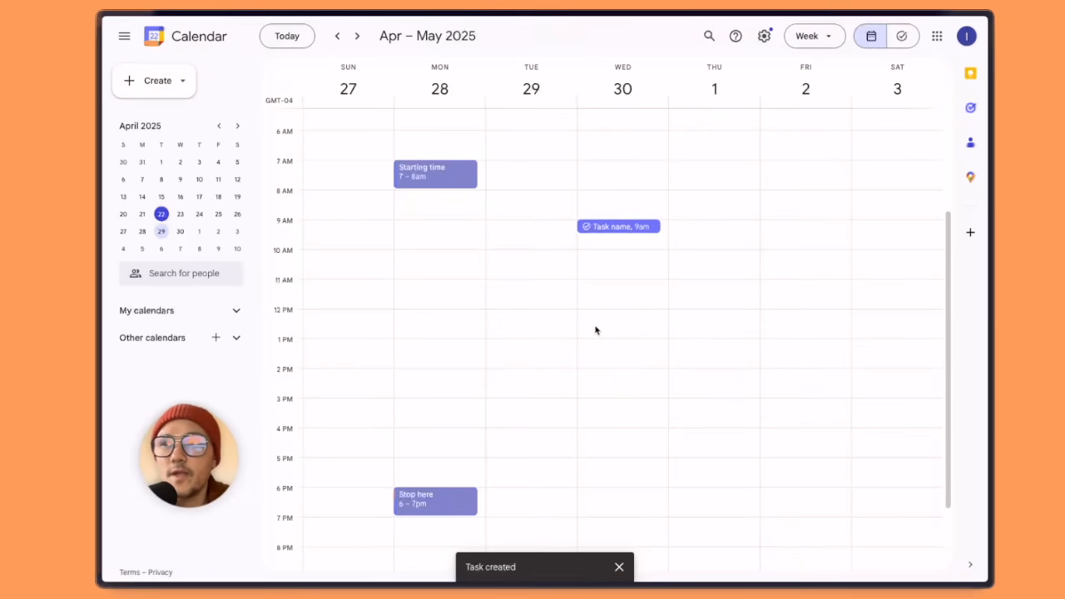
- Mark the Wednesday task as completed, and set it back to uncompleted
{"action": "left_click", "coordinate": [602, 226]}
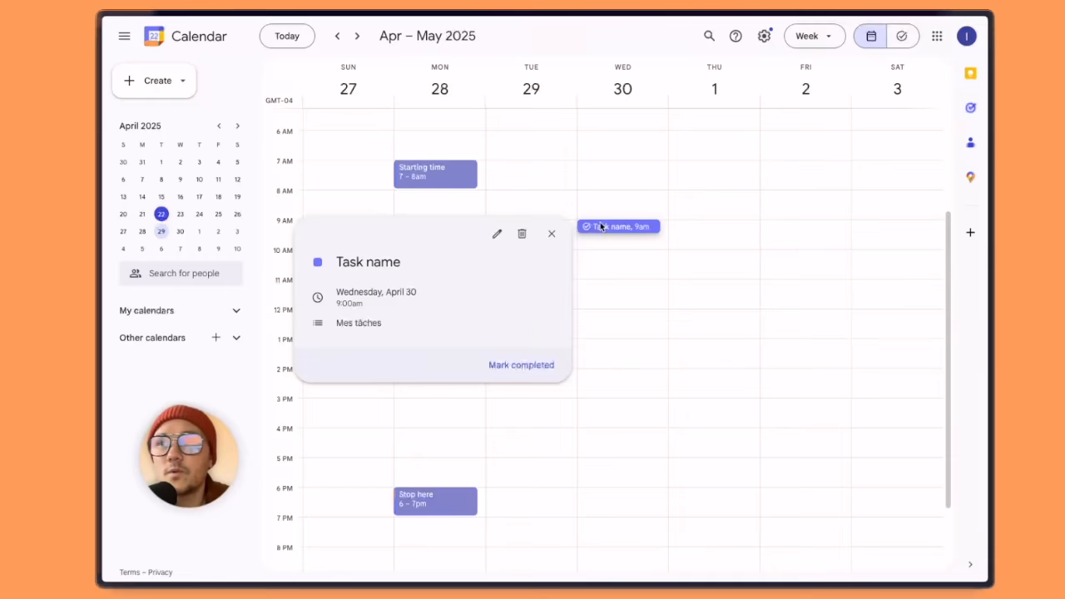
{"action": "left_click", "coordinate": [516, 366]}
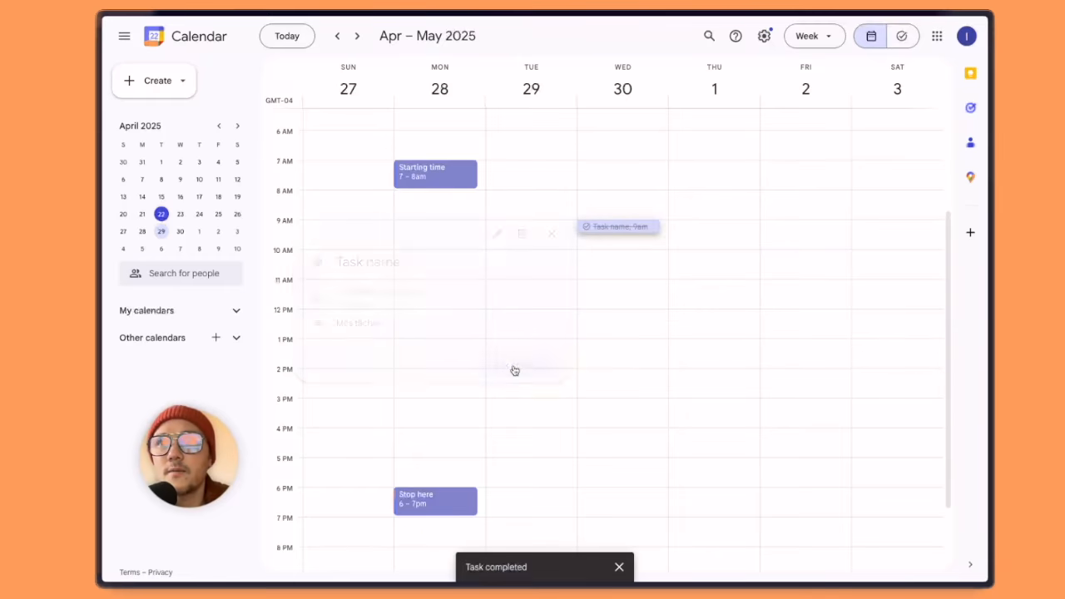
{"action": "left_click", "coordinate": [630, 227]}
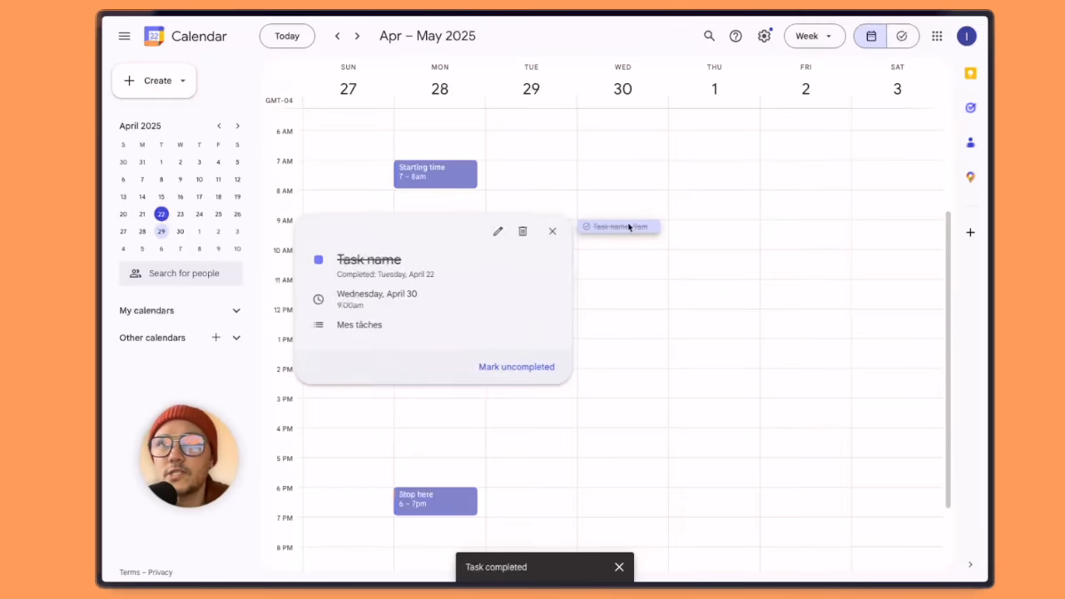
{"action": "left_click", "coordinate": [510, 375]}
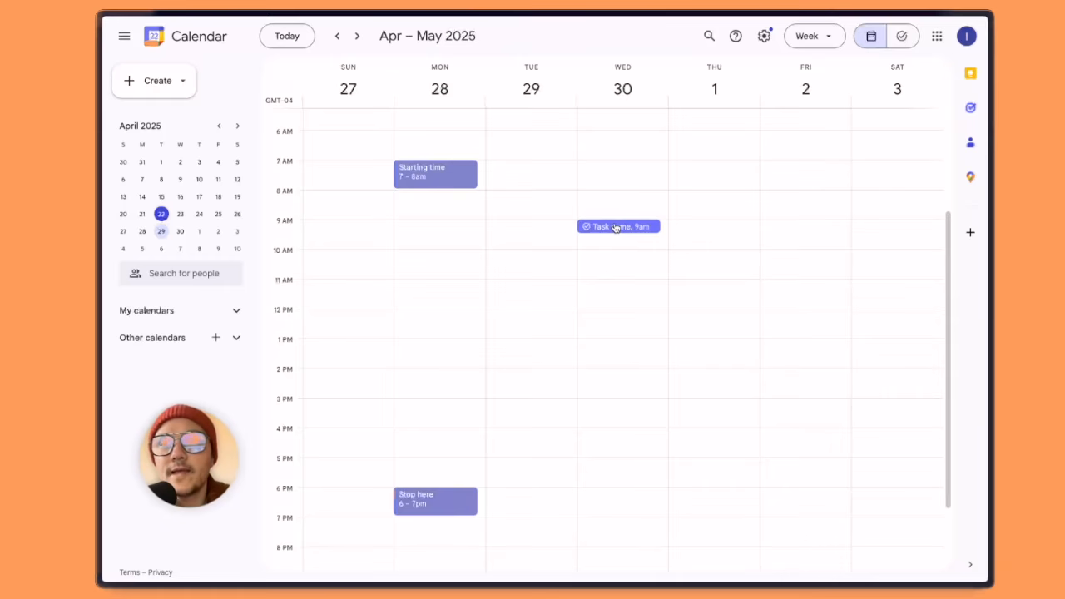
- Move the Wednesday task to Monday, April 28 at 9am and retitle it "Make the youtube video"
{"action": "left_click_drag", "start_coordinate": [616, 227], "coordinate": [462, 228]}
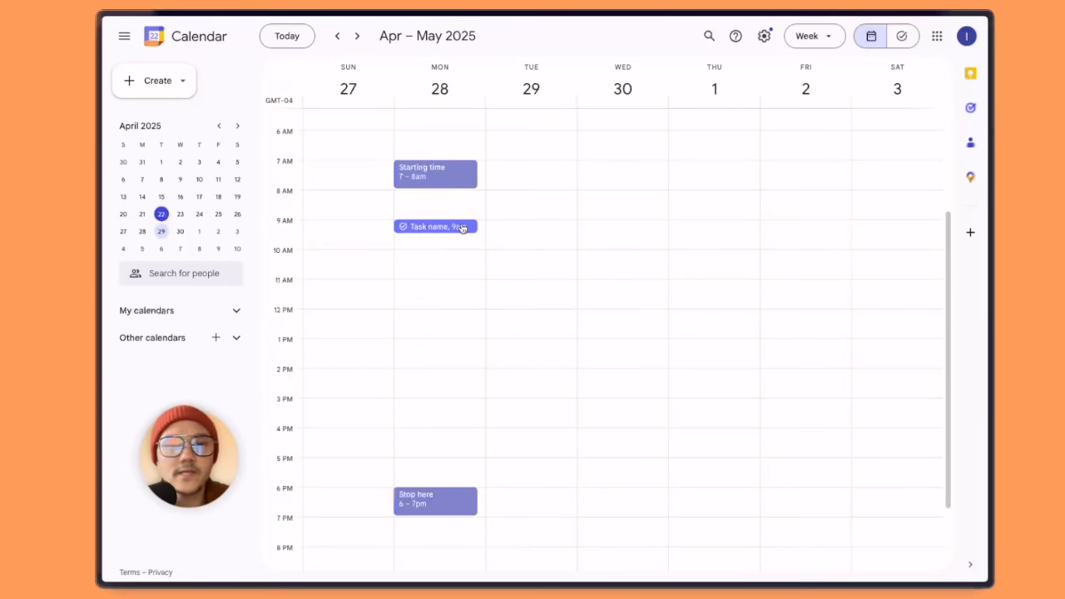
{"action": "left_click", "coordinate": [463, 228]}
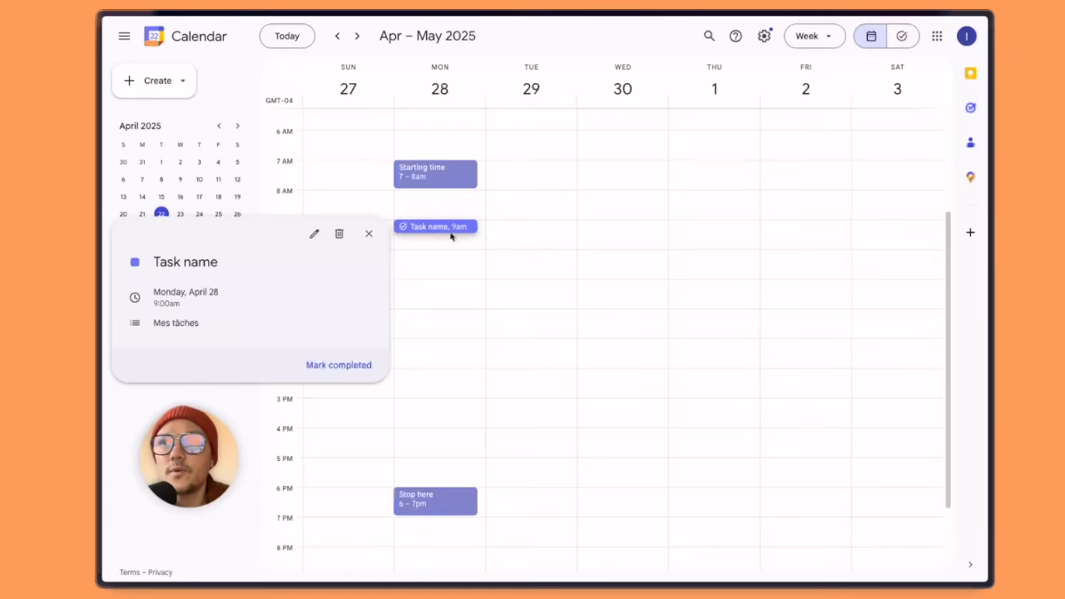
{"action": "left_click", "coordinate": [315, 235]}
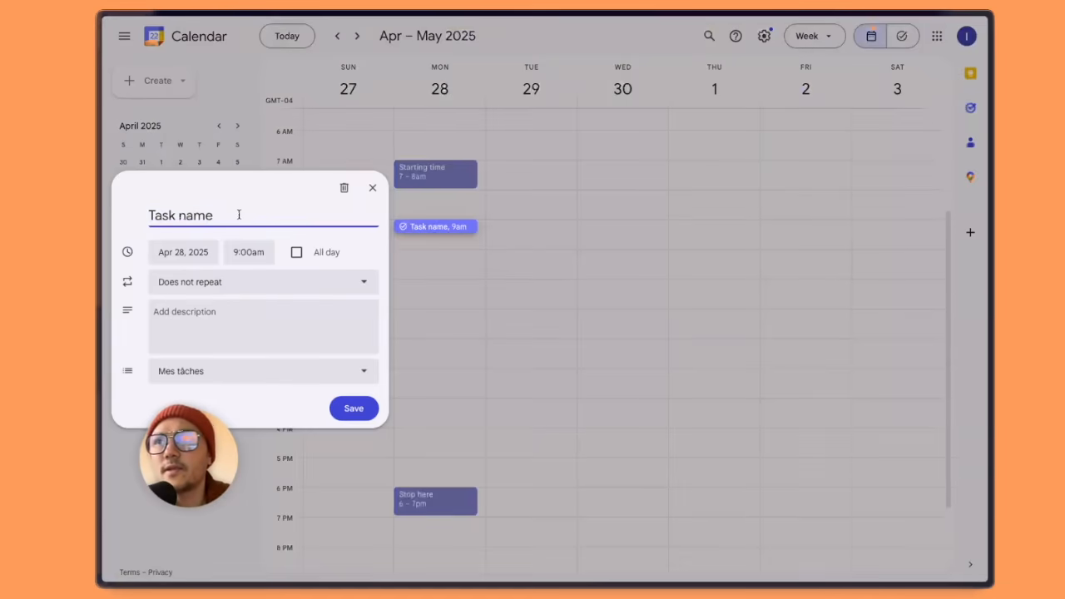
{"action": "left_click_drag", "start_coordinate": [239, 215], "coordinate": [137, 209]}
{"action": "type", "text": "Make"}
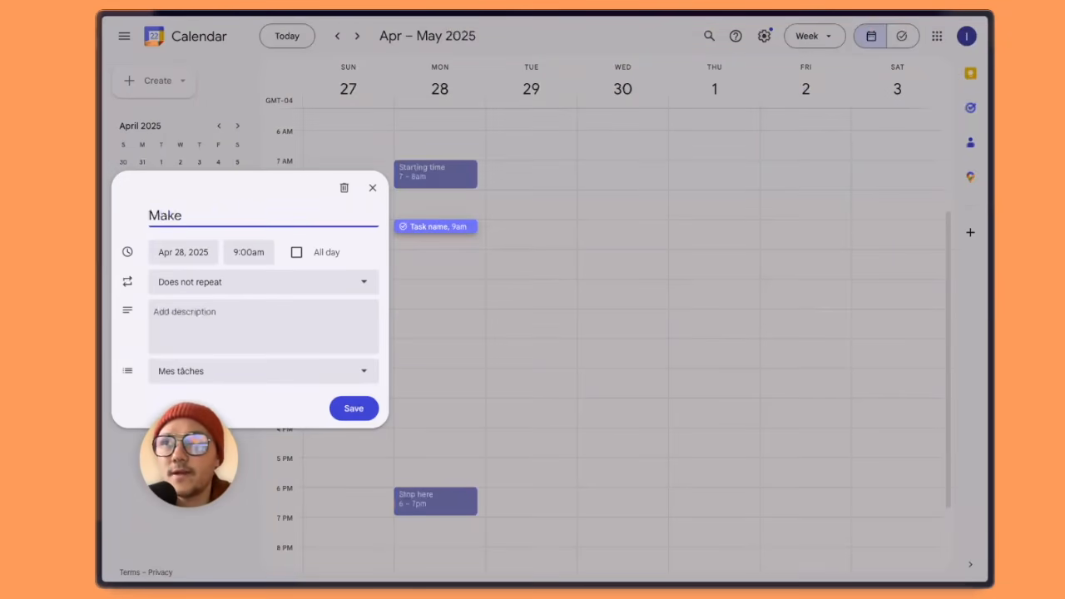
{"action": "type", "text": " the youtube"}
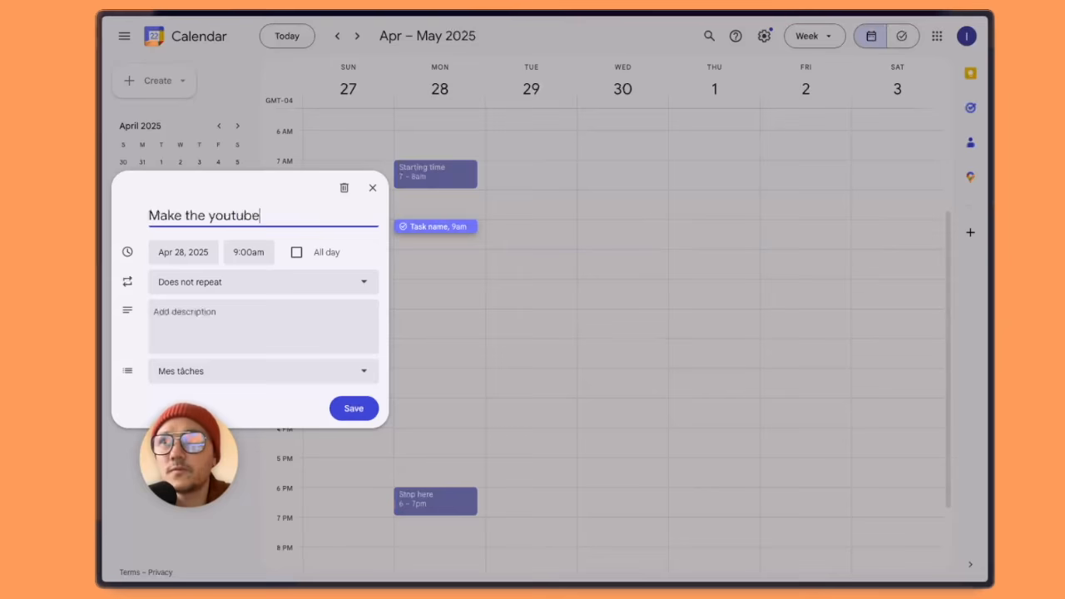
{"action": "type", "text": " video"}
- Add the description "The calendar and task video" to the Monday task and save the changes
{"action": "left_click", "coordinate": [212, 336]}
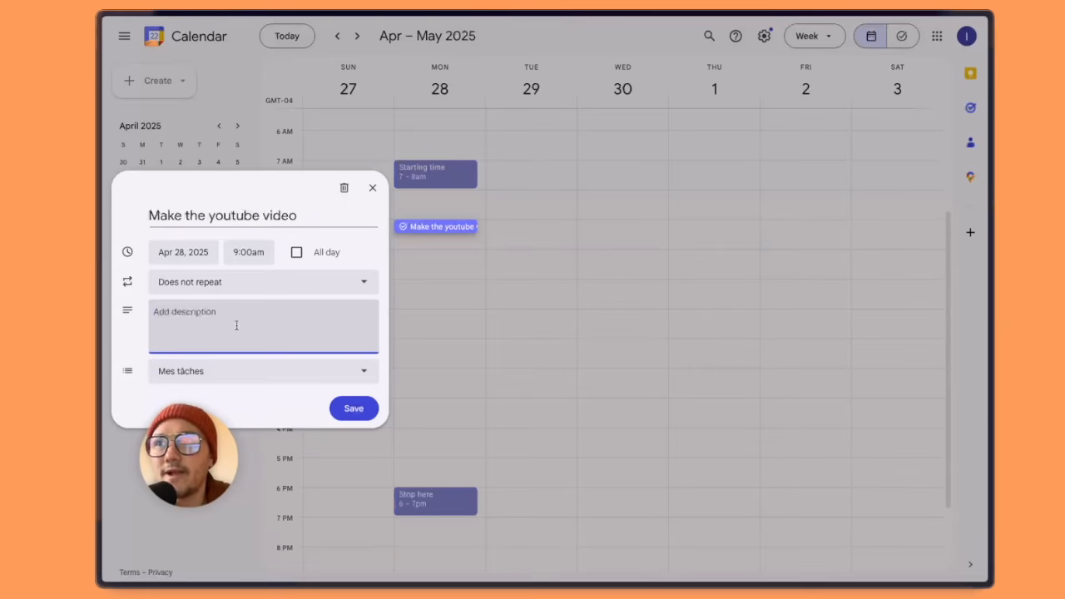
{"action": "type", "text": "Th"}
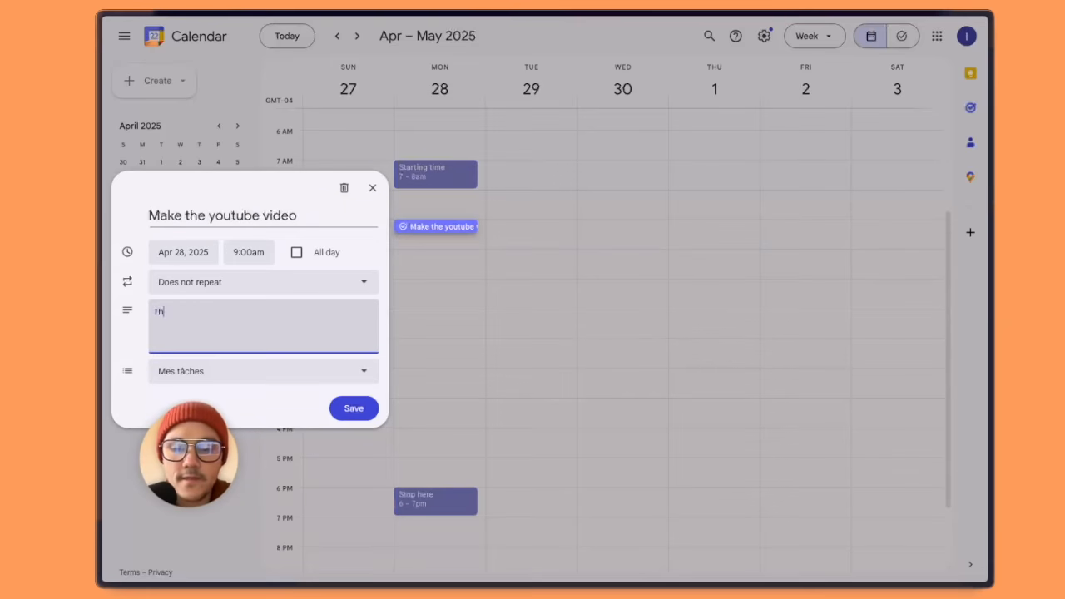
{"action": "type", "text": "e calendar"}
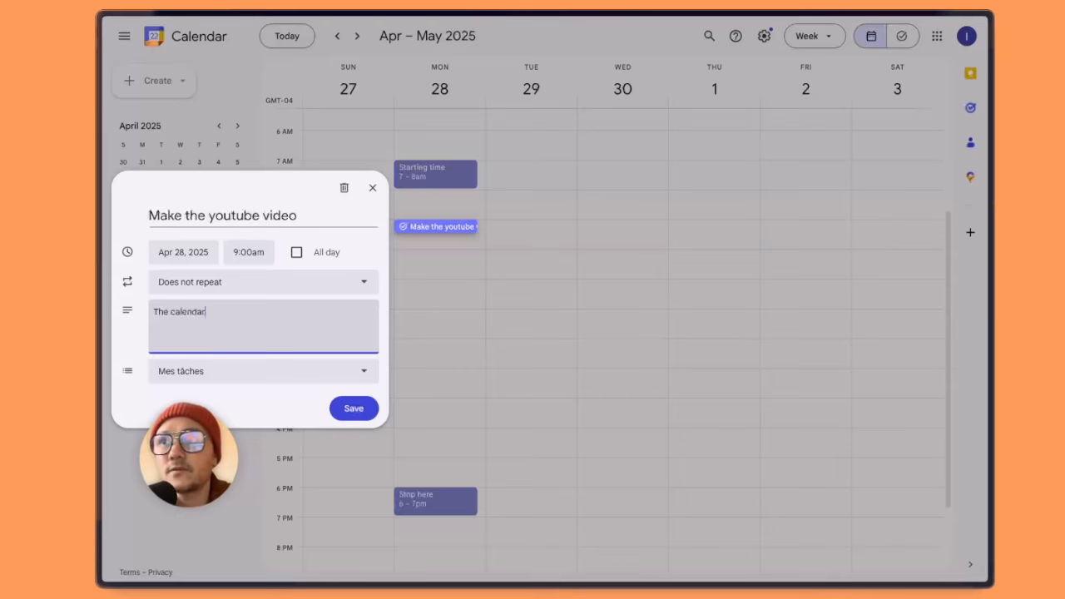
{"action": "type", "text": " and task vido"}
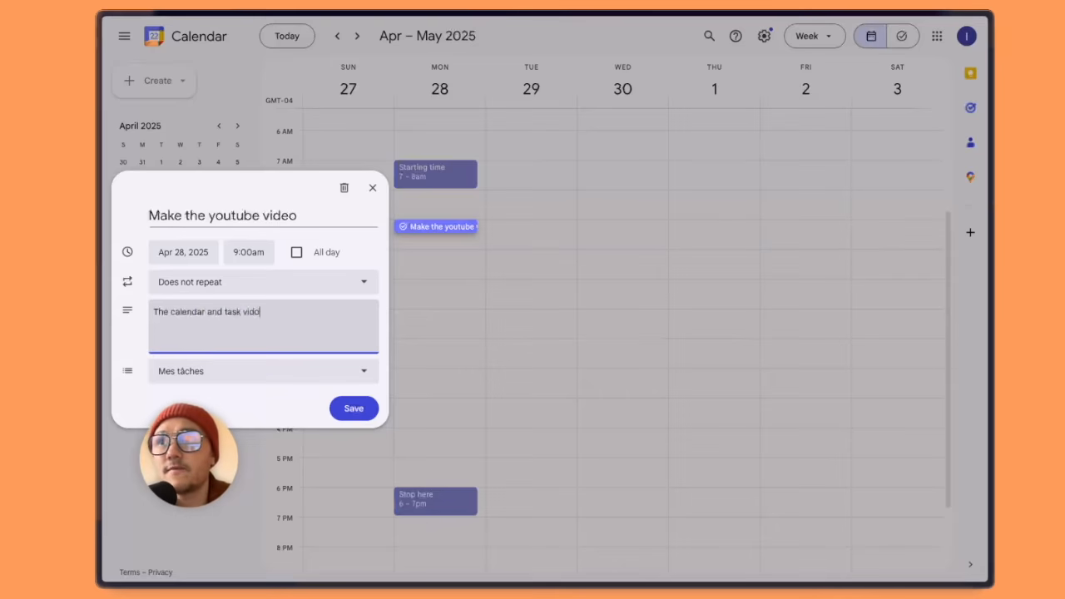
{"action": "key", "text": "BackSpace"}
{"action": "type", "text": "eo"}
{"action": "left_click", "coordinate": [353, 408]}
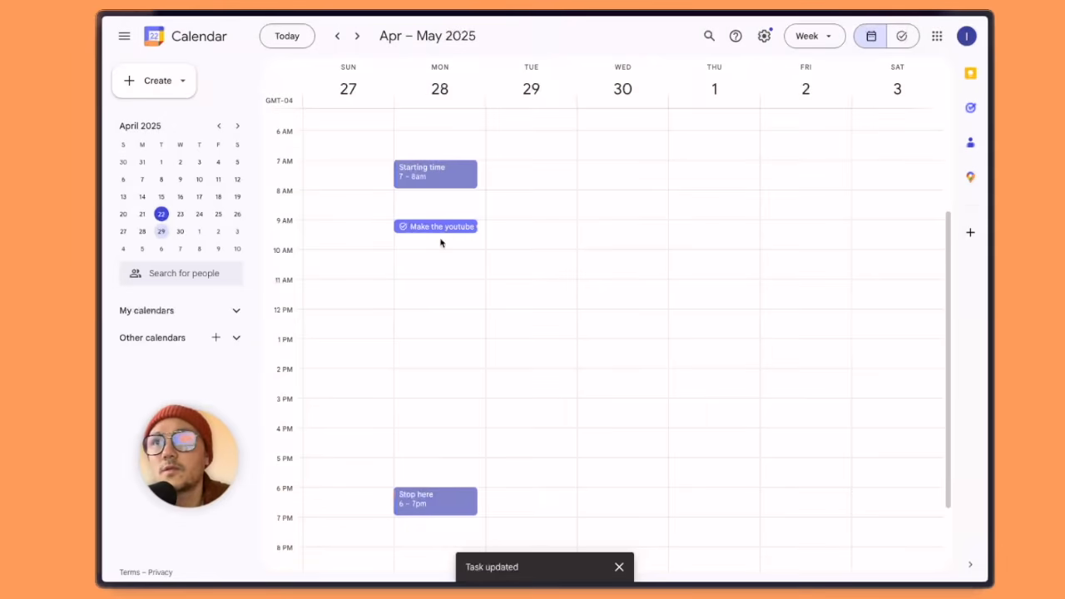
- Move the "Make the youtube video" task to Sunday, April 27 at 8am and add the task "send mail to XXXX" at 8:30am
{"action": "left_click_drag", "start_coordinate": [441, 231], "coordinate": [345, 195]}
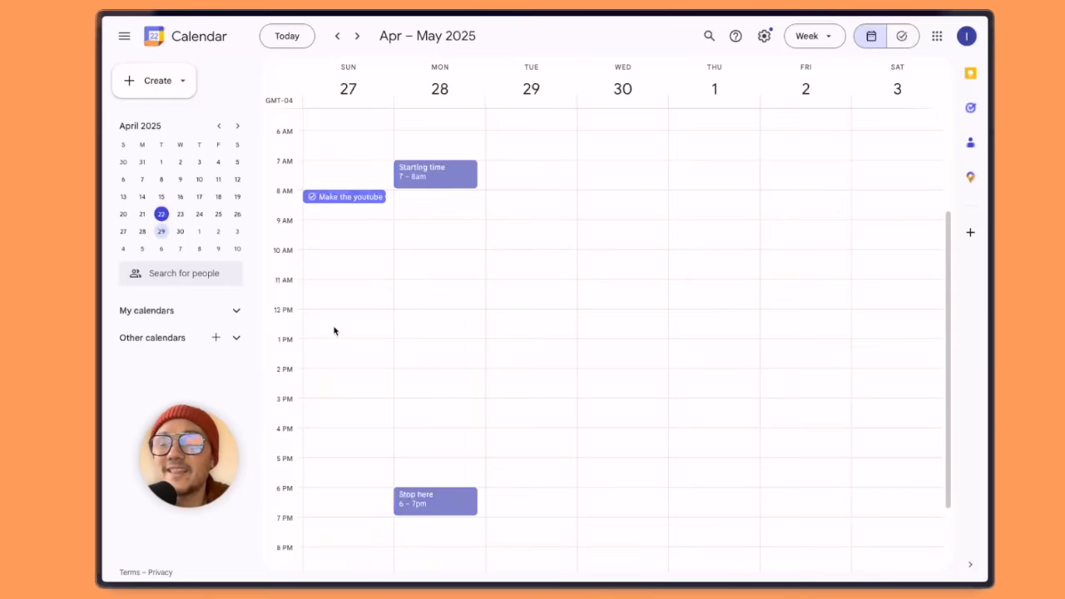
{"action": "left_click", "coordinate": [330, 212]}
{"action": "left_click", "coordinate": [486, 220]}
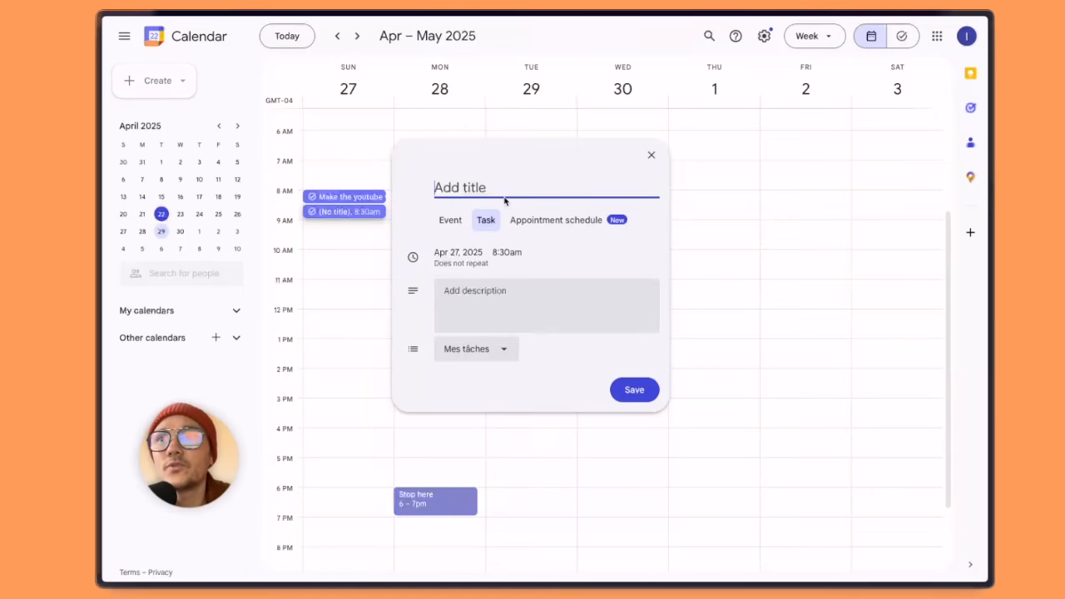
{"action": "type", "text": "send mail"}
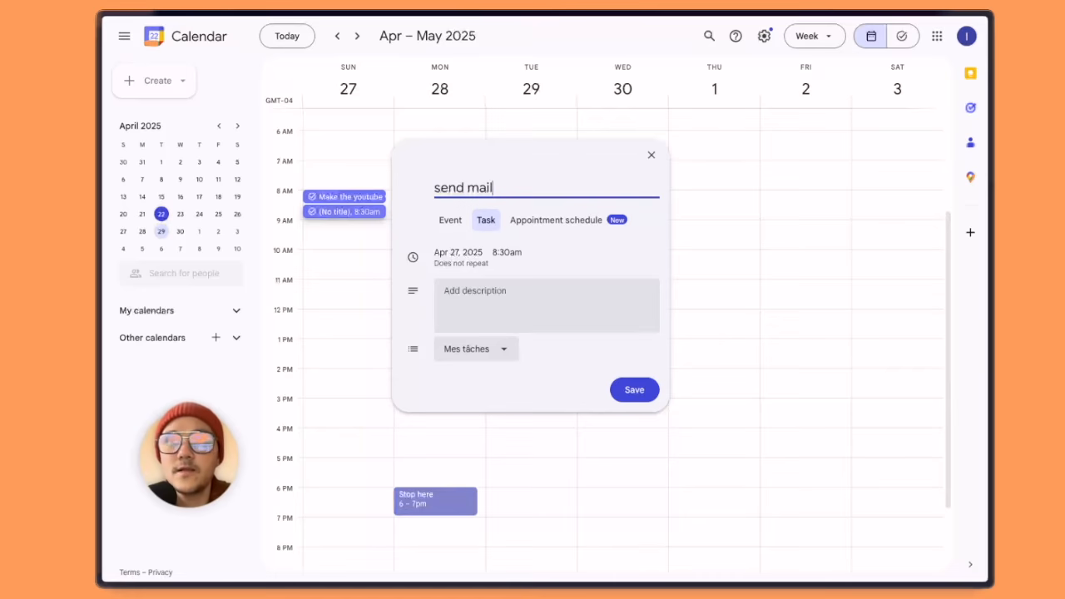
{"action": "type", "text": " to XXXX"}
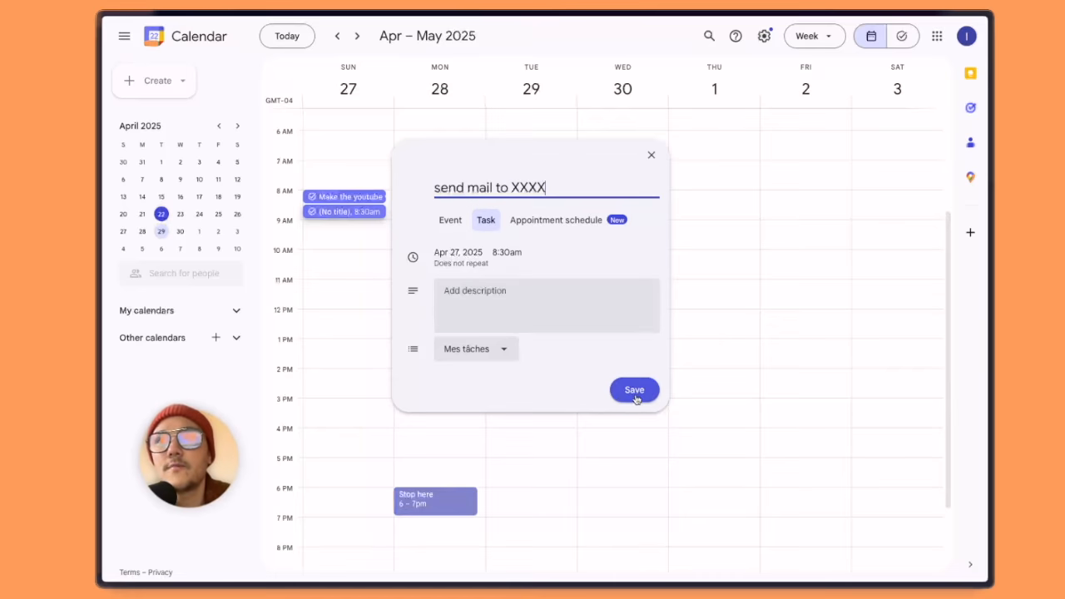
{"action": "left_click", "coordinate": [635, 392]}
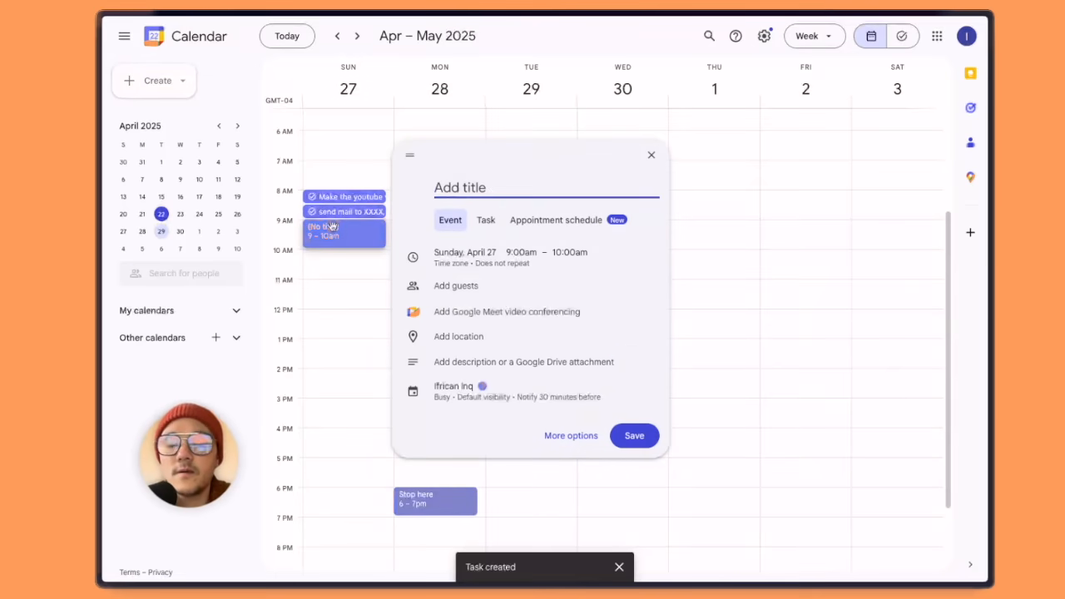
- Create a task titled "Answer XXX whatsapp message" on Sunday, April 27 at 9:00am and save it
{"action": "type", "text": "Answer"}
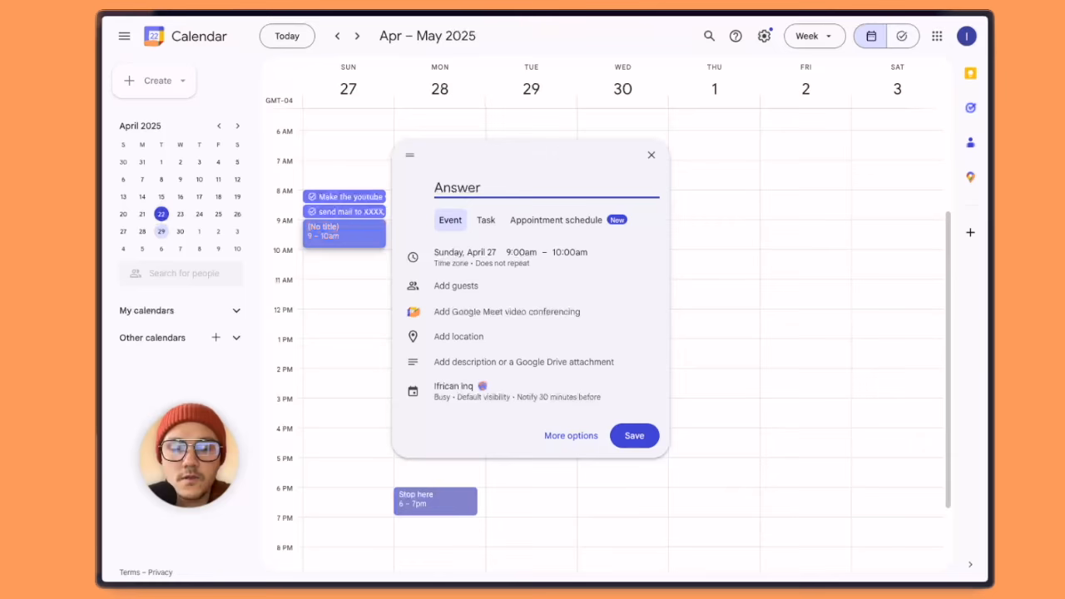
{"action": "type", "text": " XXX whatsa"}
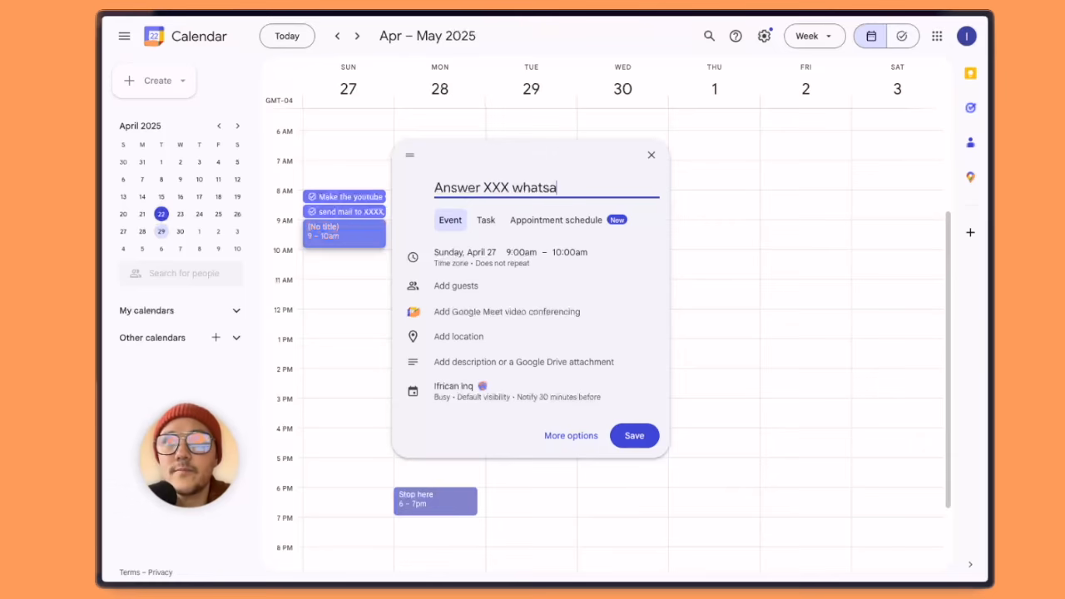
{"action": "type", "text": "pp message"}
{"action": "left_click", "coordinate": [486, 223]}
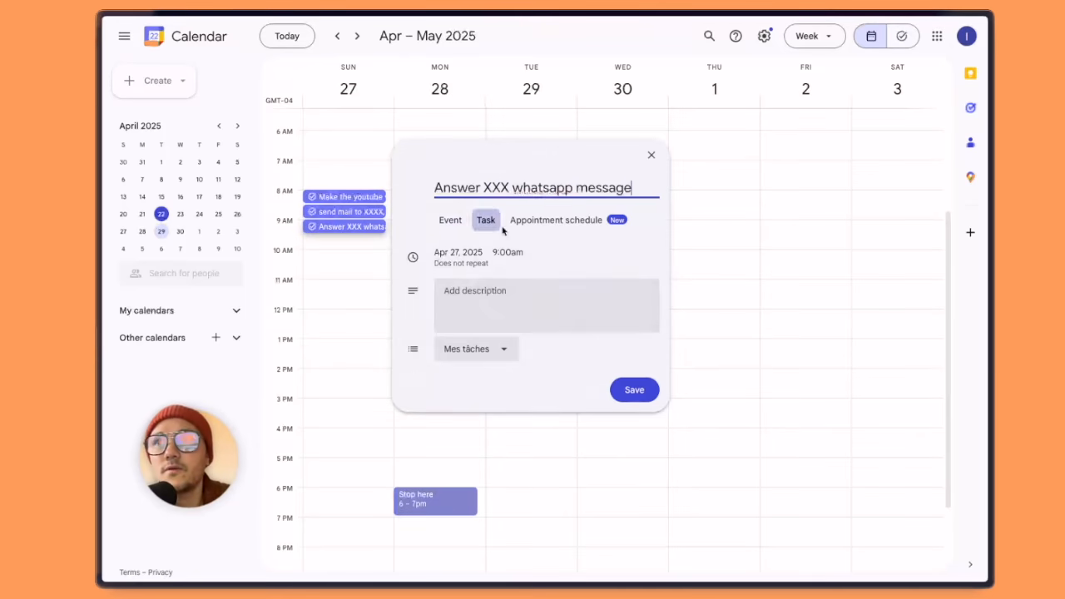
{"action": "left_click", "coordinate": [634, 389]}
- Create a task titled "Create the landing page" on Sunday, April 27 at 9:30am and save it
{"action": "left_click", "coordinate": [344, 243]}
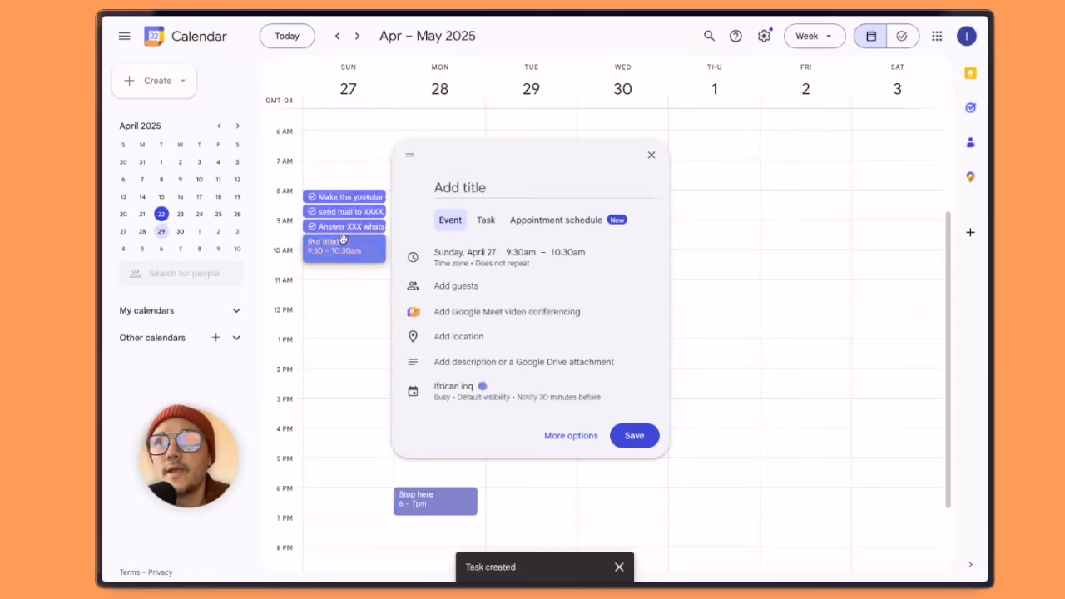
{"action": "type", "text": "Create "}
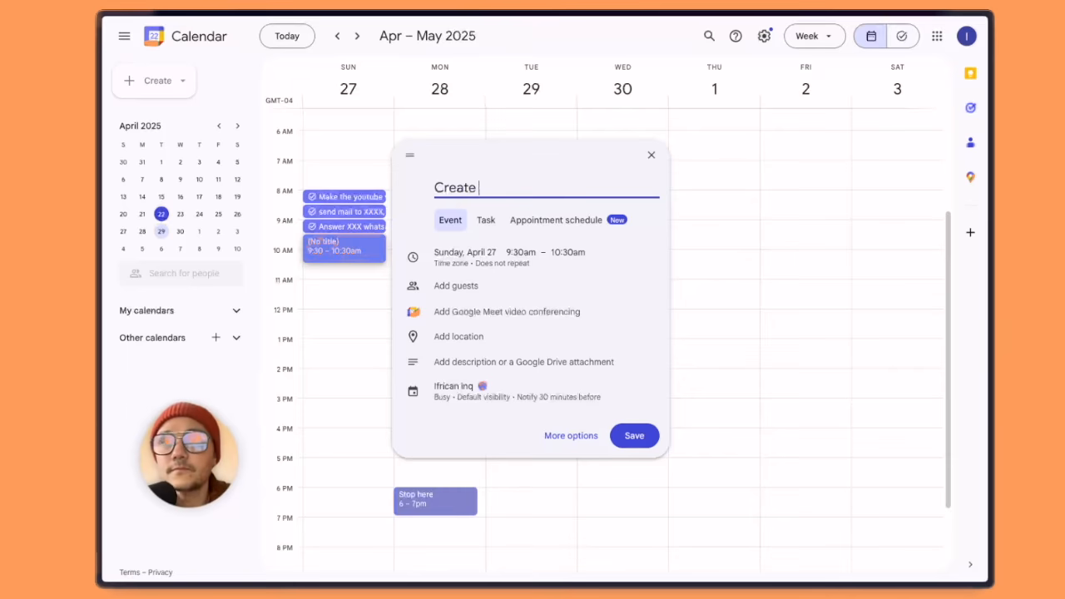
{"action": "type", "text": "the landing page"}
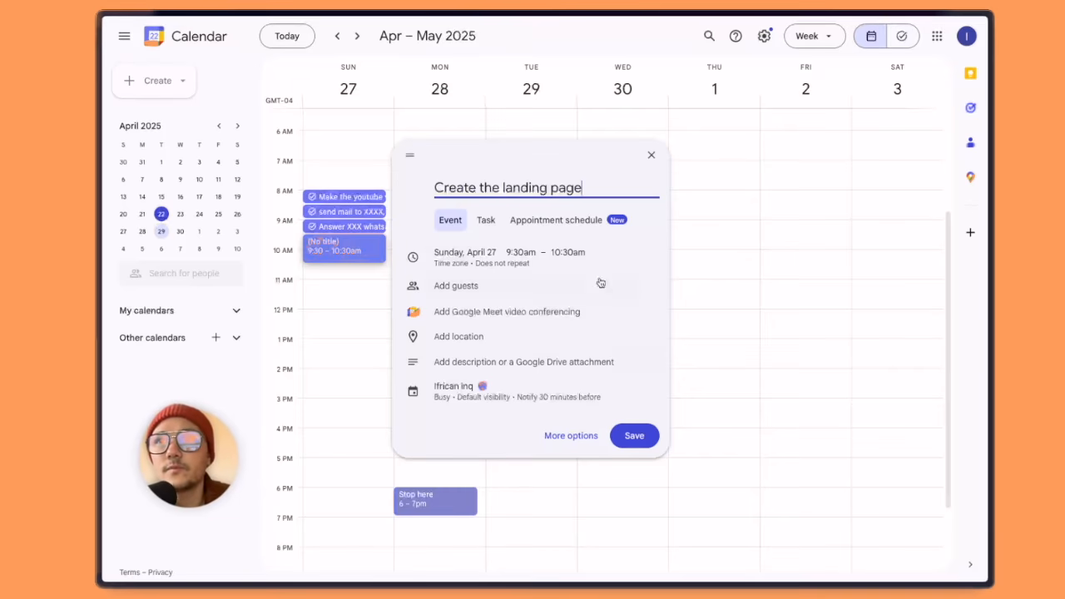
{"action": "left_click", "coordinate": [491, 222]}
{"action": "left_click", "coordinate": [636, 392]}
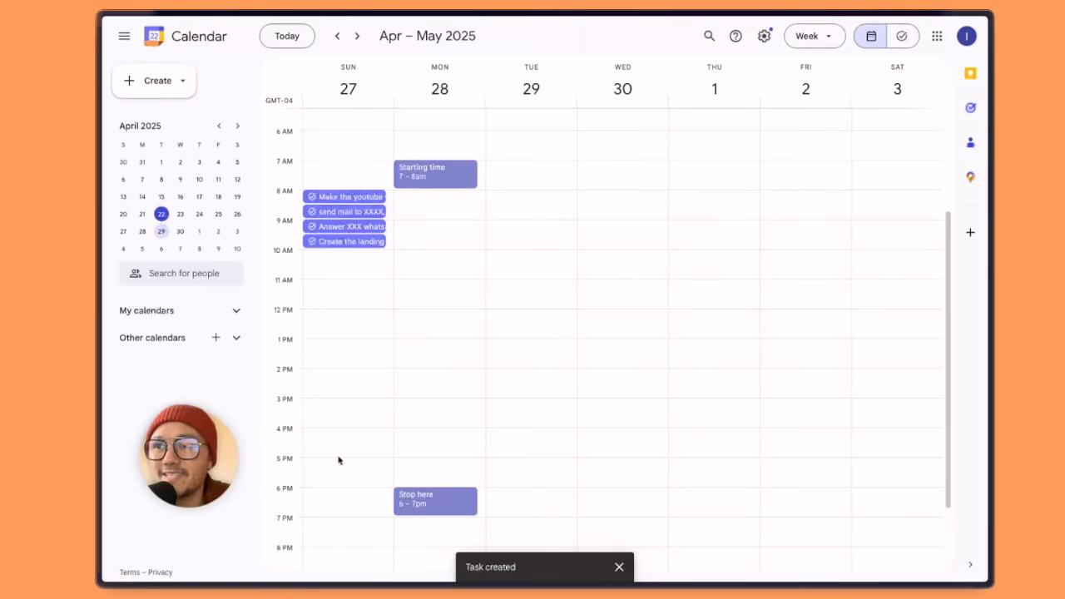
- Create a dark gray event titled "Backlog" on Sunday, April 27 from 7:00am to 8:00am, above the tasks
{"action": "left_click", "coordinate": [330, 169]}
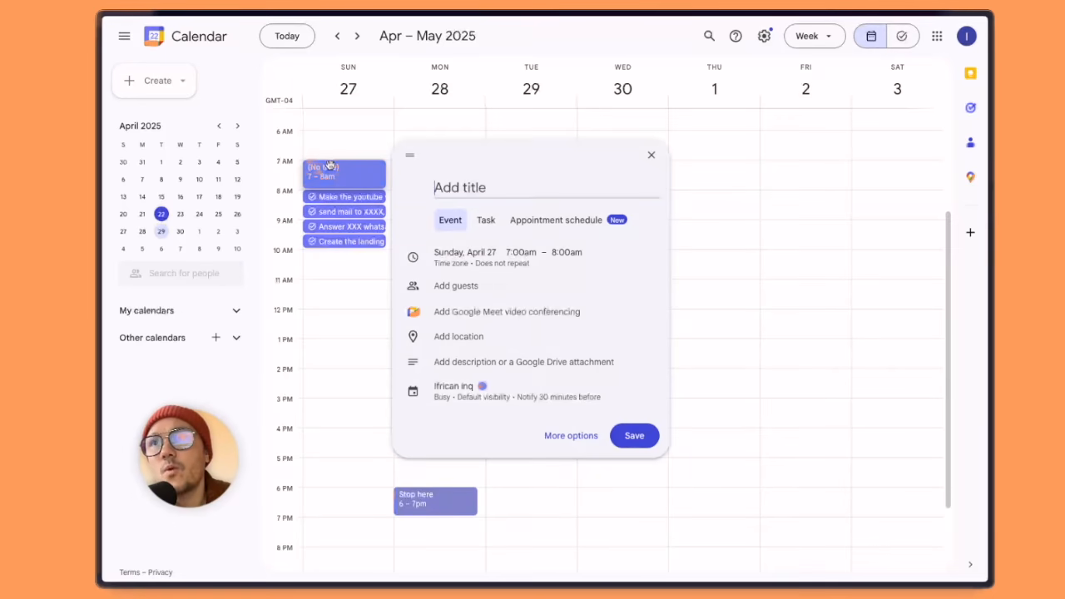
{"action": "type", "text": "Backl"}
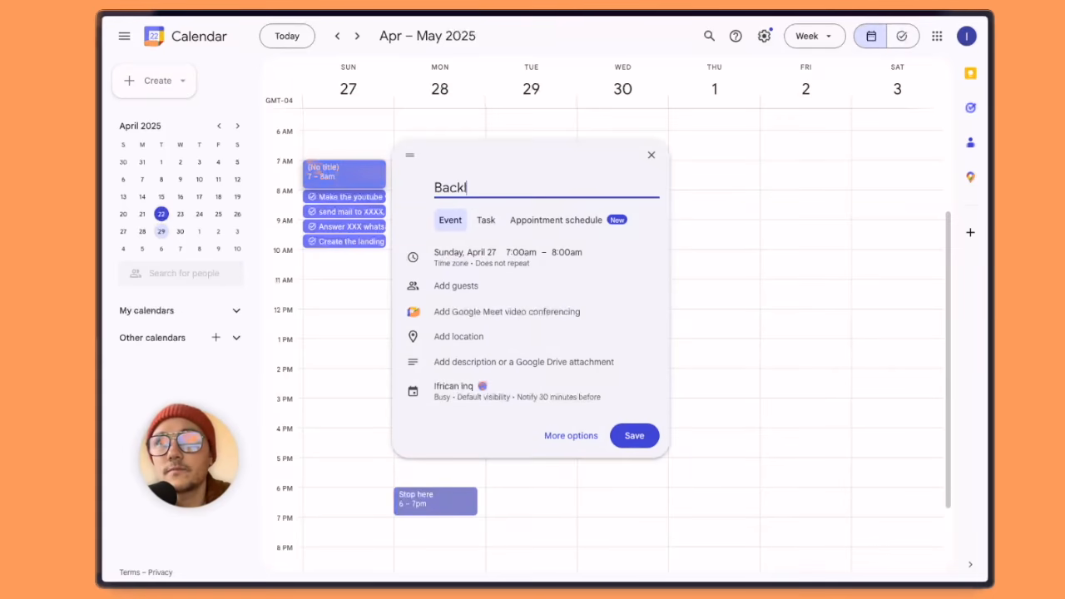
{"action": "type", "text": "og"}
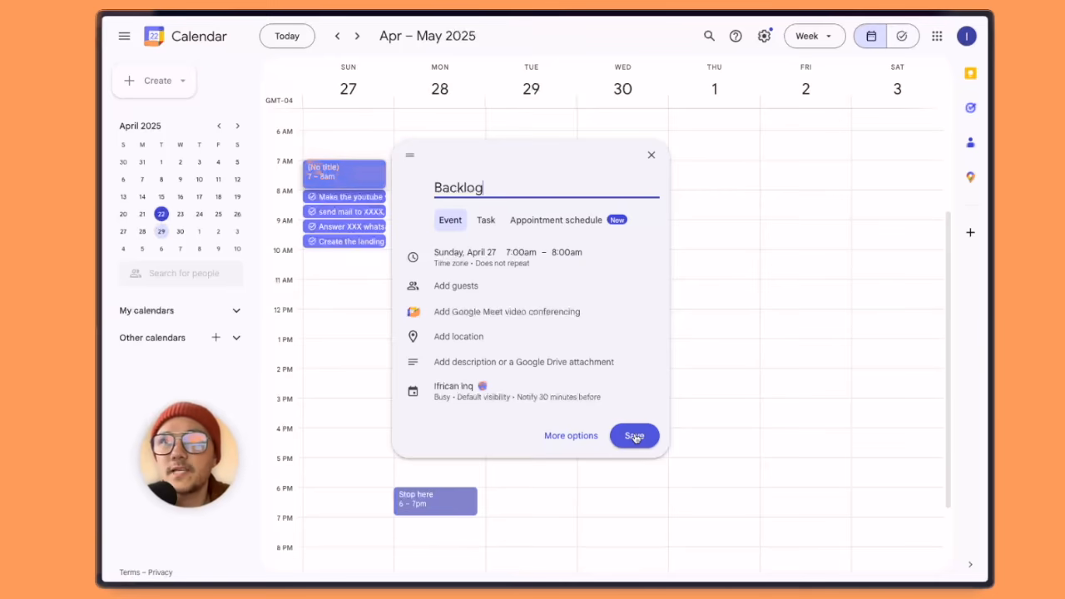
{"action": "left_click", "coordinate": [488, 392]}
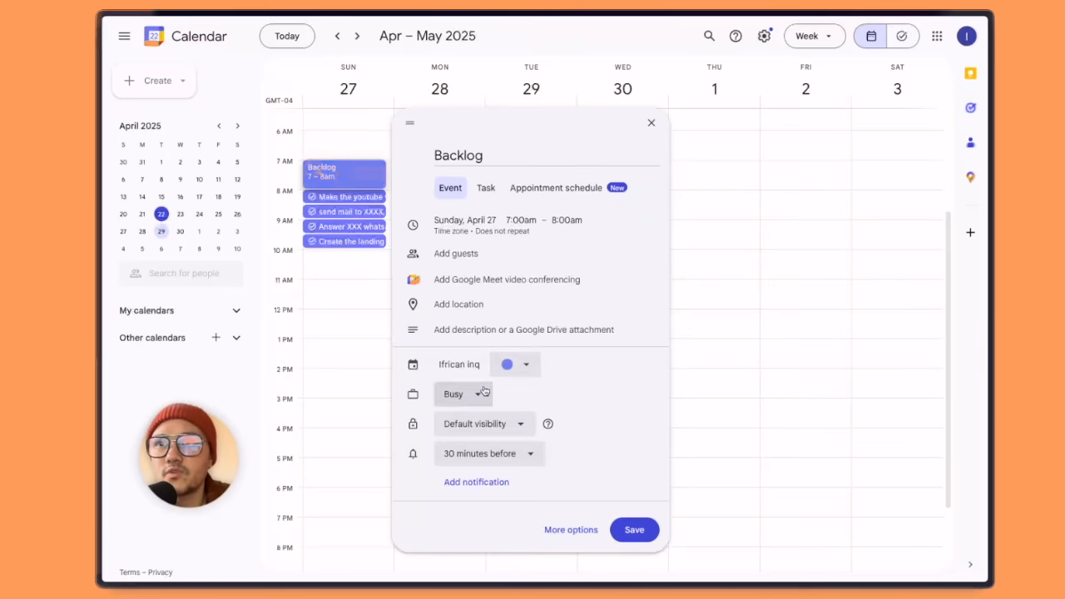
{"action": "left_click", "coordinate": [531, 363]}
{"action": "left_click", "coordinate": [501, 436]}
{"action": "left_click", "coordinate": [634, 529]}
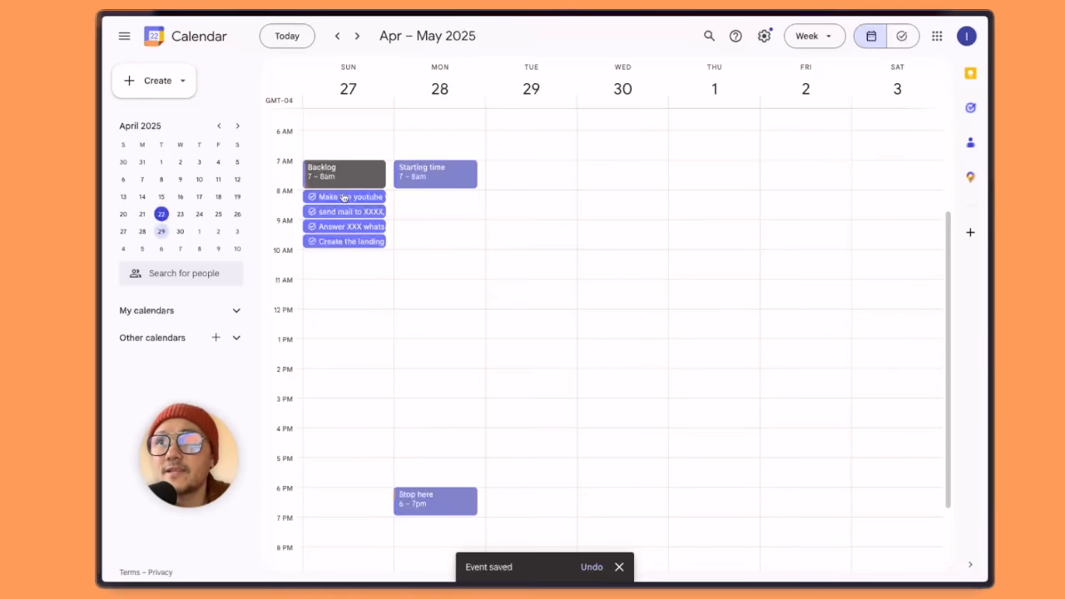
- Move the "Make the youtube video" task to Tuesday, April 29 at 11am and check its details
{"action": "left_click_drag", "start_coordinate": [344, 197], "coordinate": [511, 290]}
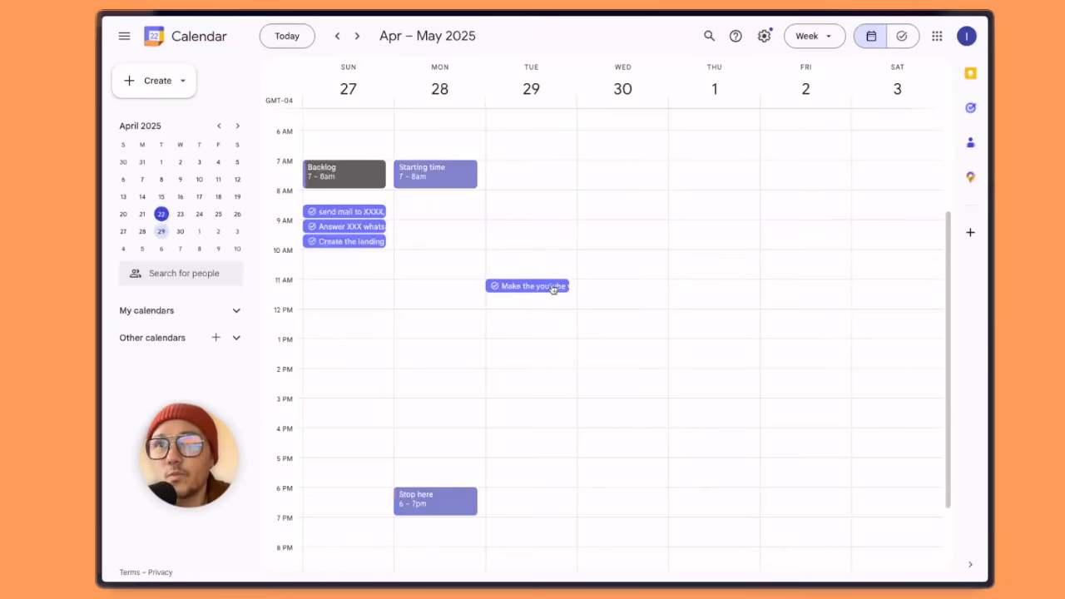
{"action": "left_click", "coordinate": [551, 287]}
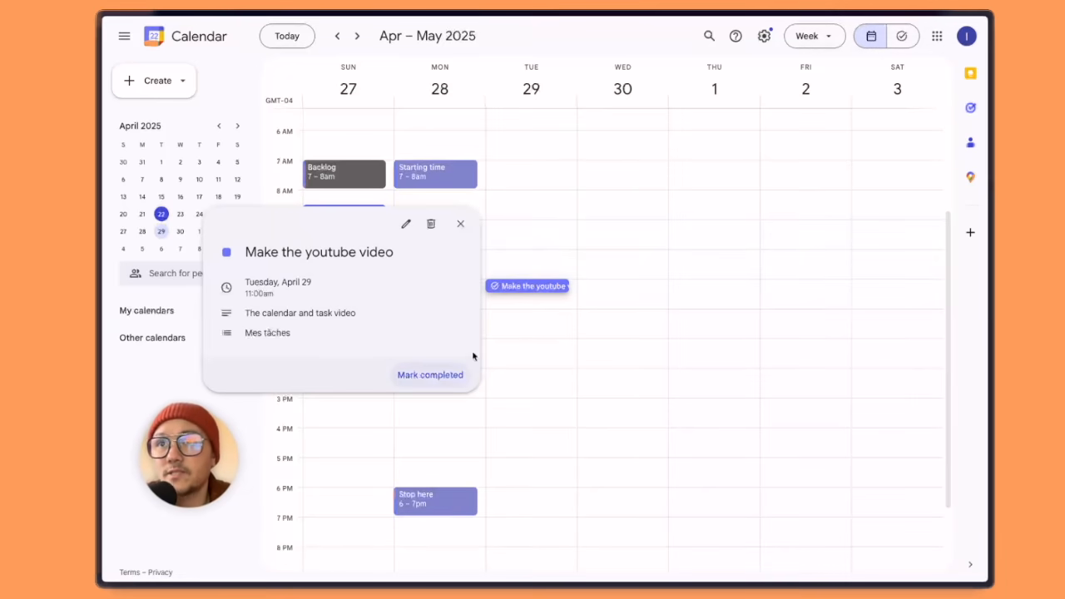
{"action": "left_click", "coordinate": [618, 335]}
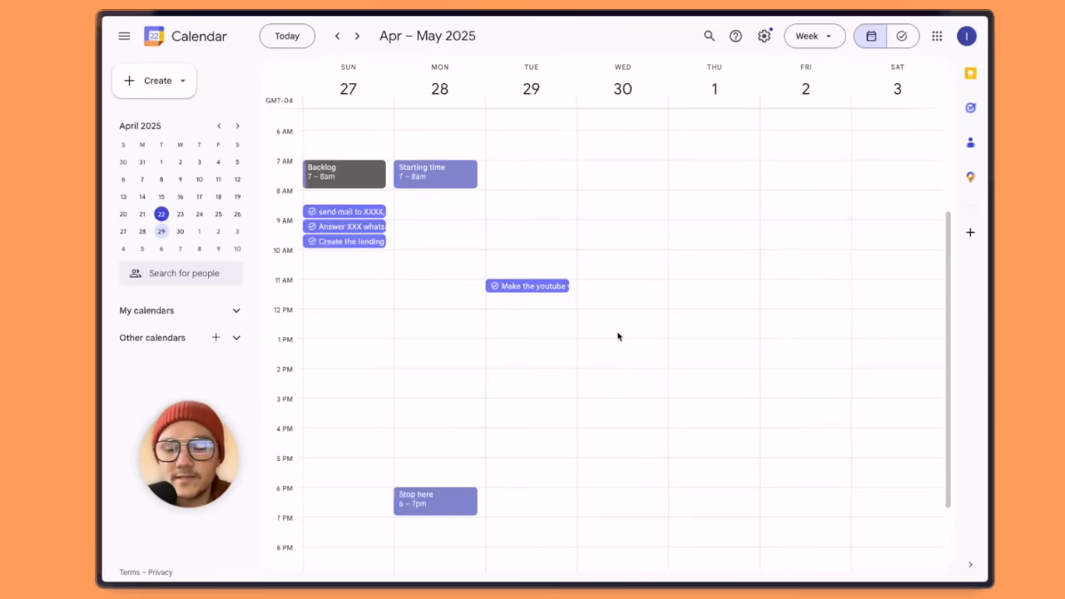
{"action": "left_click", "coordinate": [595, 286]}
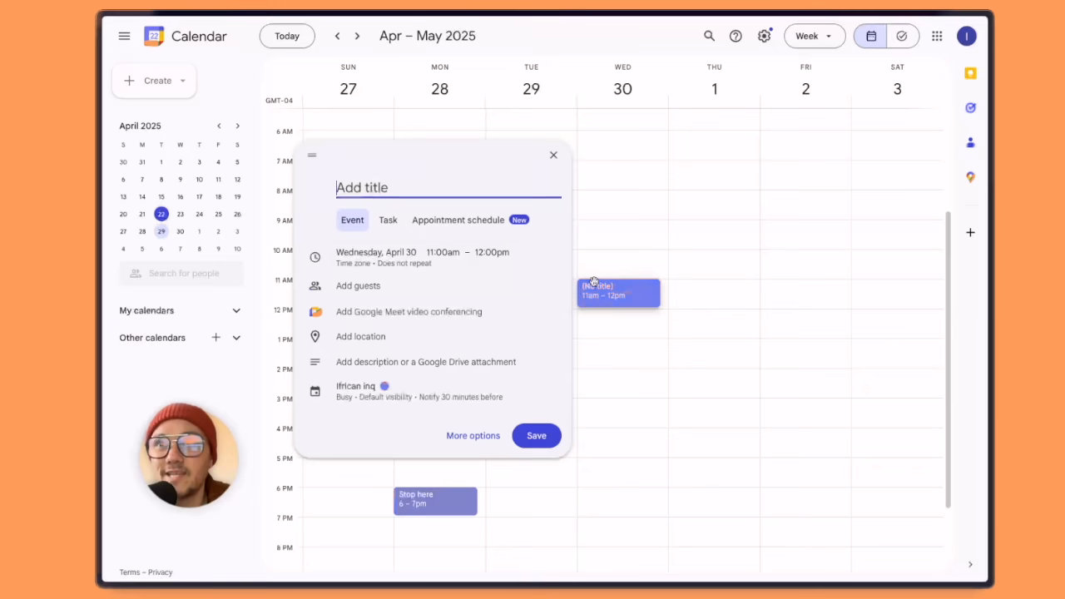
{"action": "left_click", "coordinate": [554, 157]}
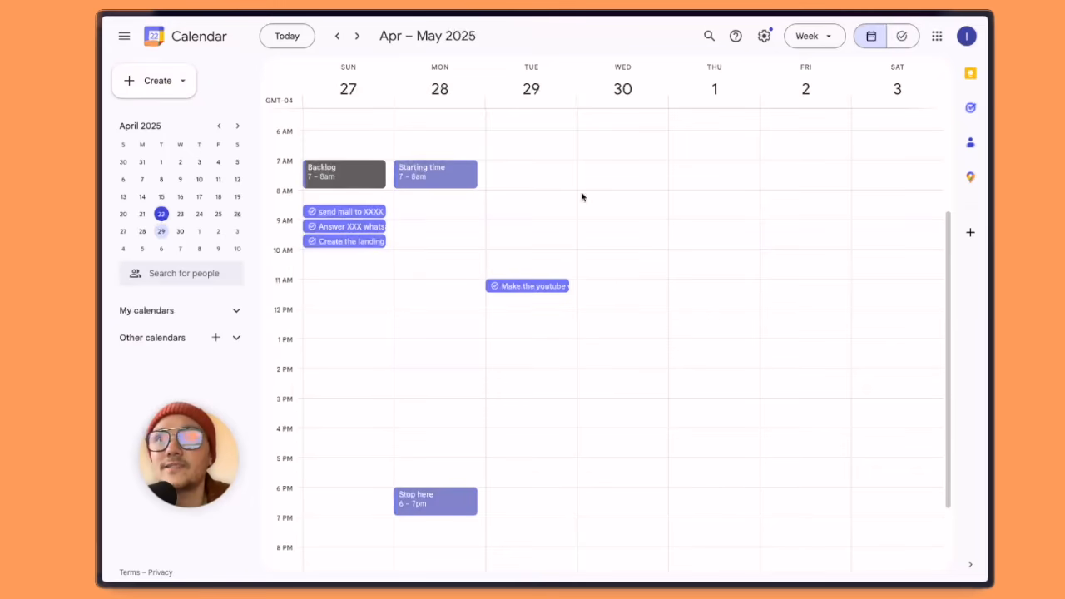
{"action": "left_click", "coordinate": [535, 287]}
{"action": "left_click", "coordinate": [461, 225]}
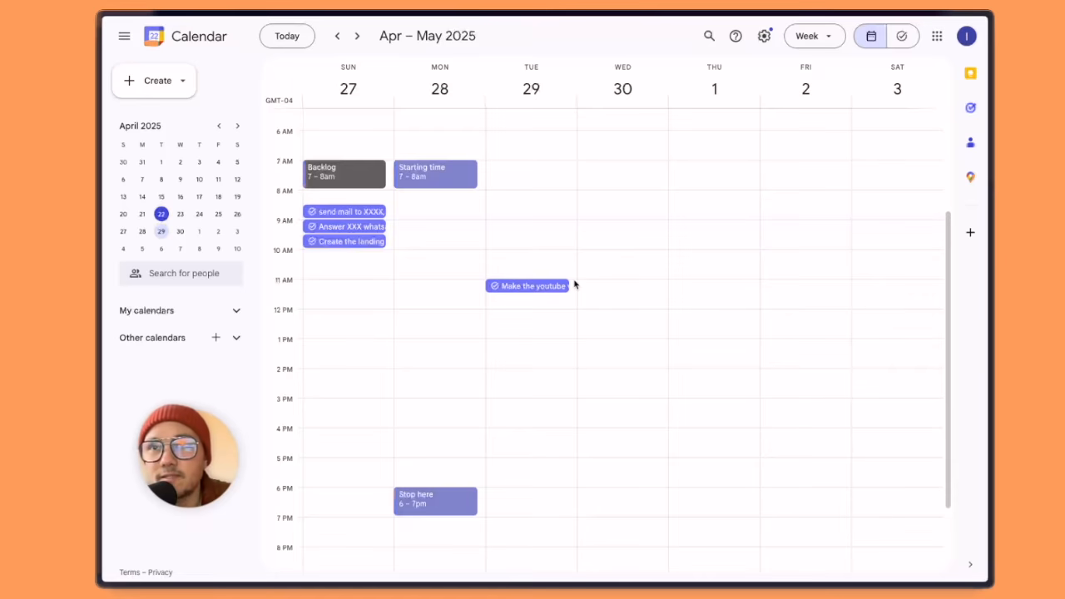
- Create a "Youtube video" event on Tuesday, April 29 from 11:00am to 4:00pm, and check its details and the overlapping task's
{"action": "left_click_drag", "start_coordinate": [574, 285], "coordinate": [568, 431]}
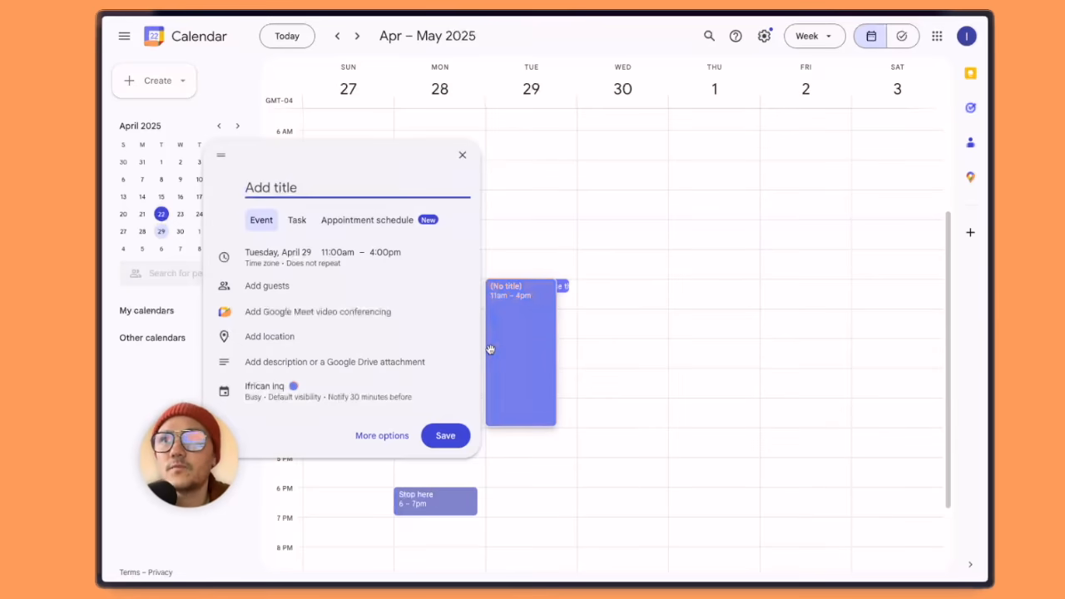
{"action": "type", "text": "Y"}
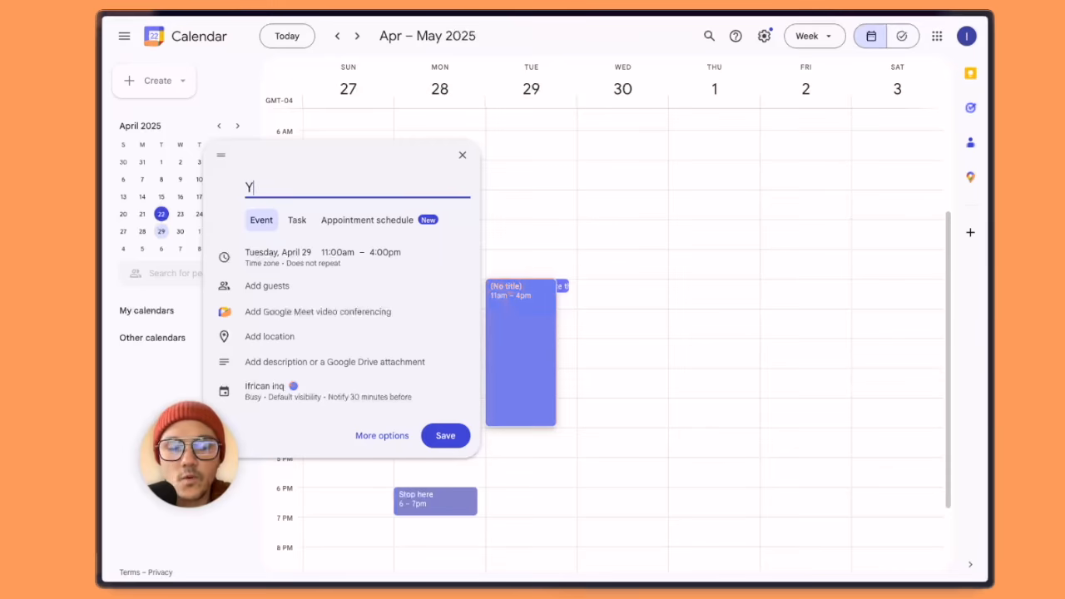
{"action": "type", "text": "outube video"}
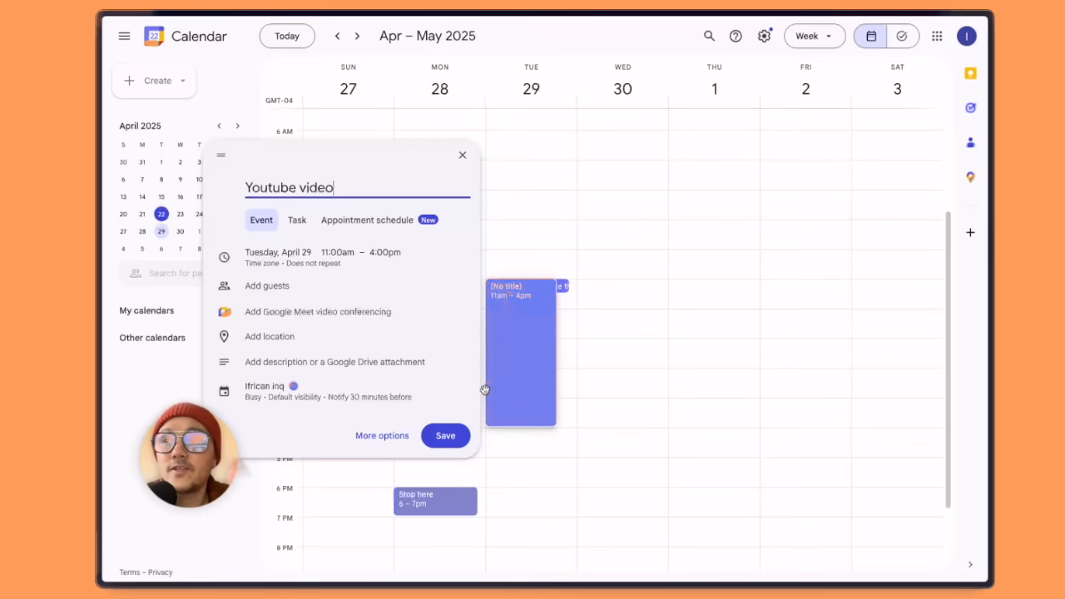
{"action": "left_click", "coordinate": [446, 435]}
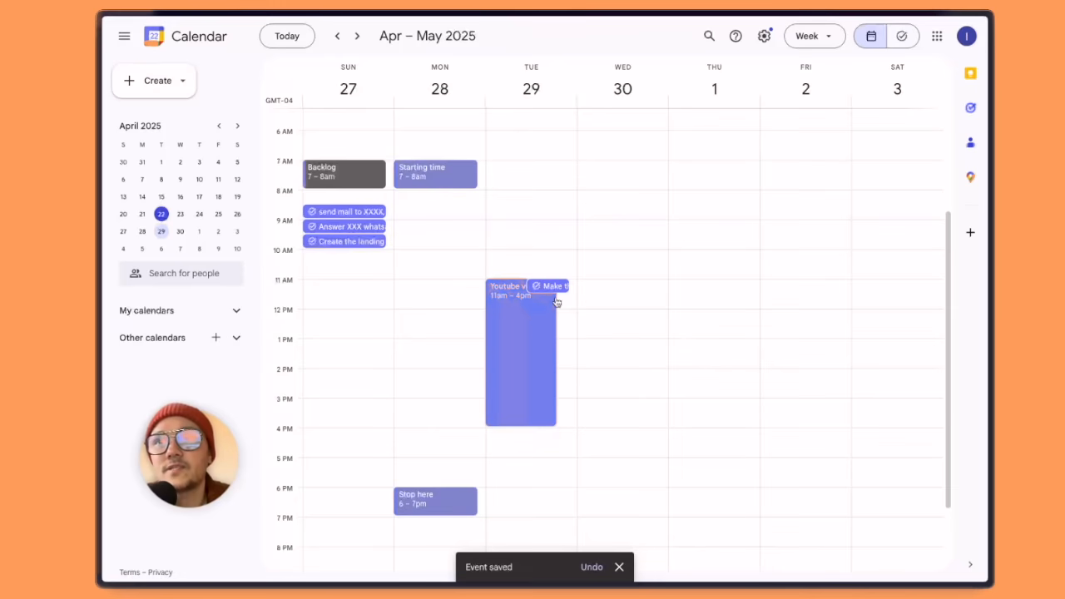
{"action": "left_click", "coordinate": [519, 334]}
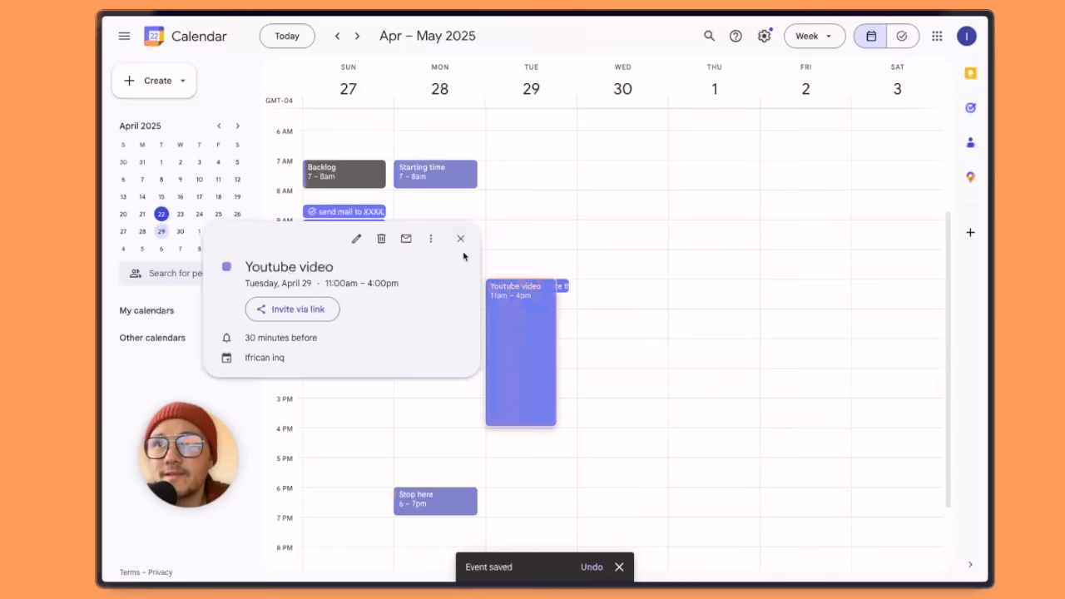
{"action": "left_click", "coordinate": [462, 241]}
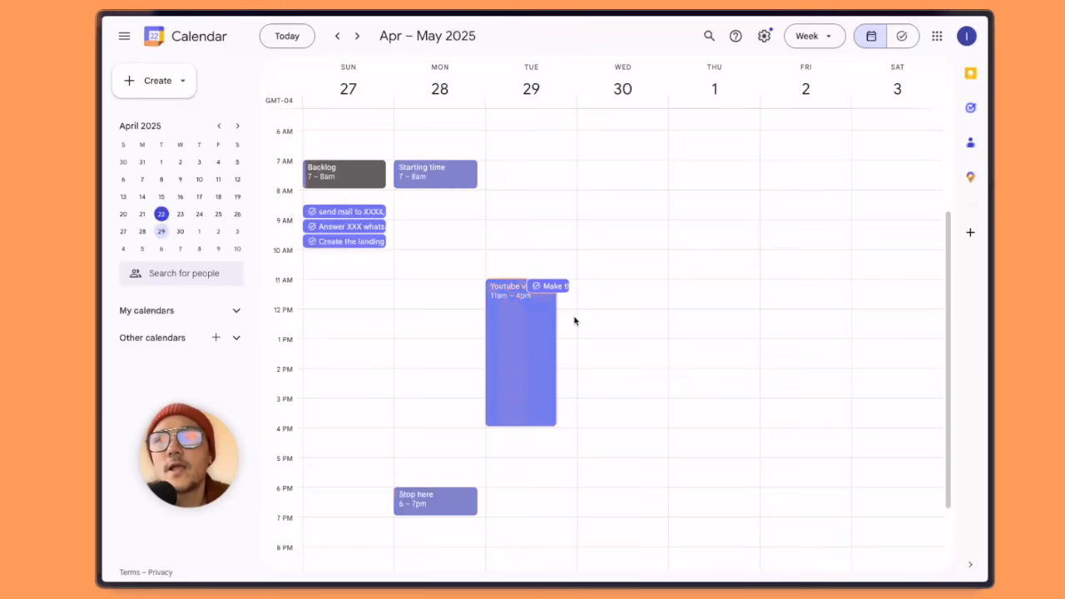
{"action": "left_click", "coordinate": [556, 286]}
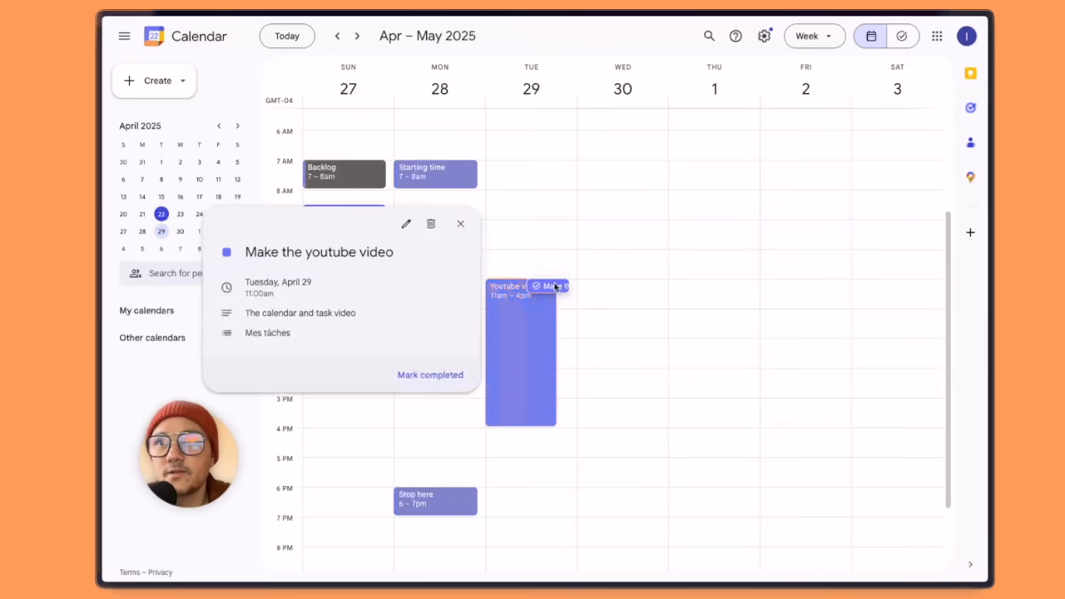
{"action": "left_click", "coordinate": [460, 224]}
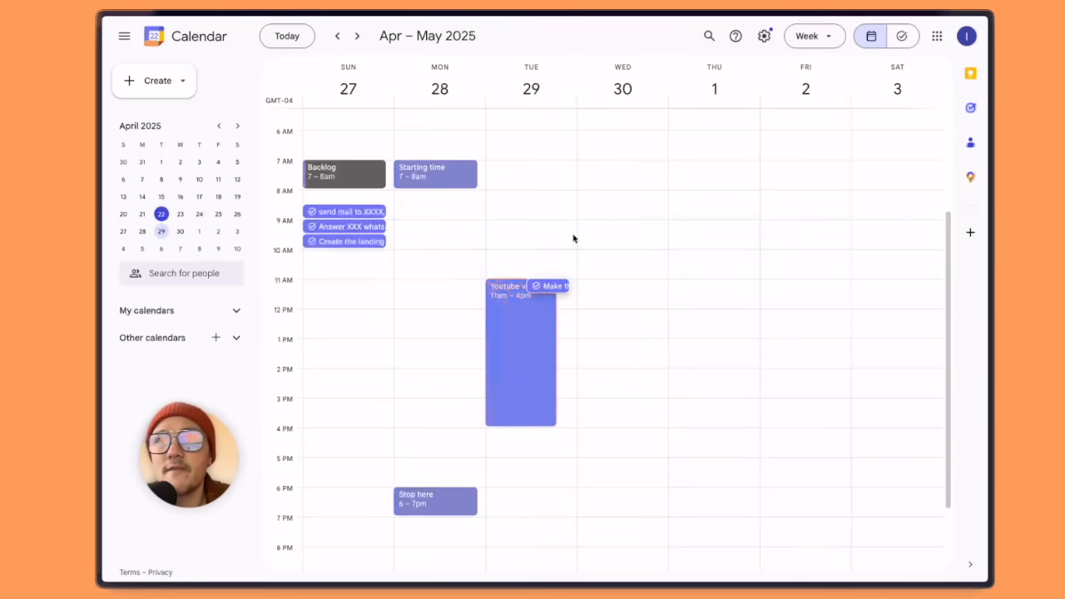
- Add a task titled "video" on Tuesday, April 29 at 11:30am and open the details of the "Youtube video" event
{"action": "left_click", "coordinate": [567, 304]}
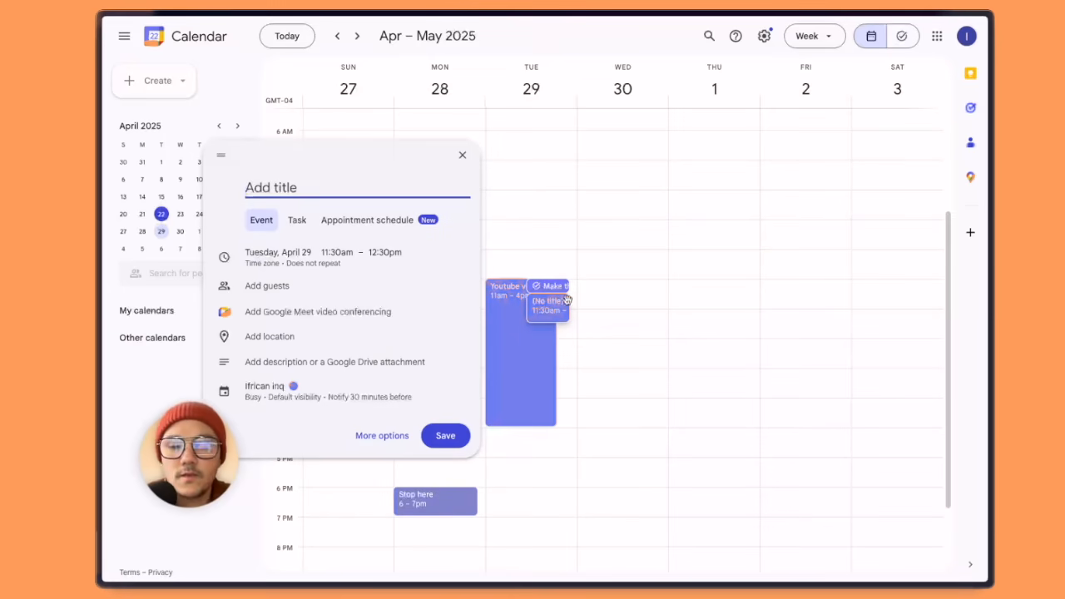
{"action": "type", "text": "video"}
{"action": "left_click", "coordinate": [297, 220]}
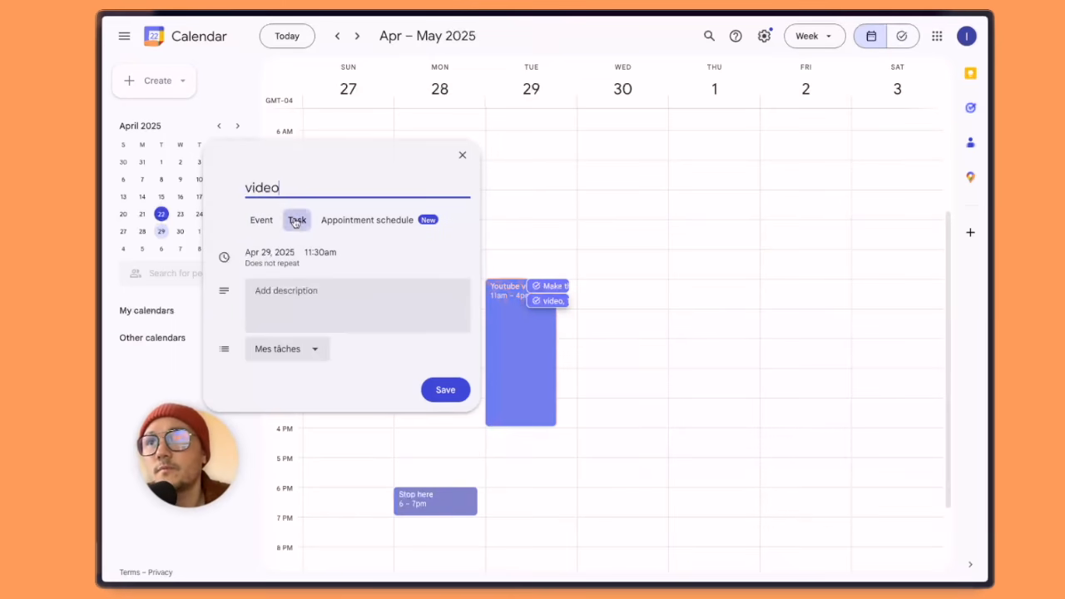
{"action": "left_click", "coordinate": [444, 389]}
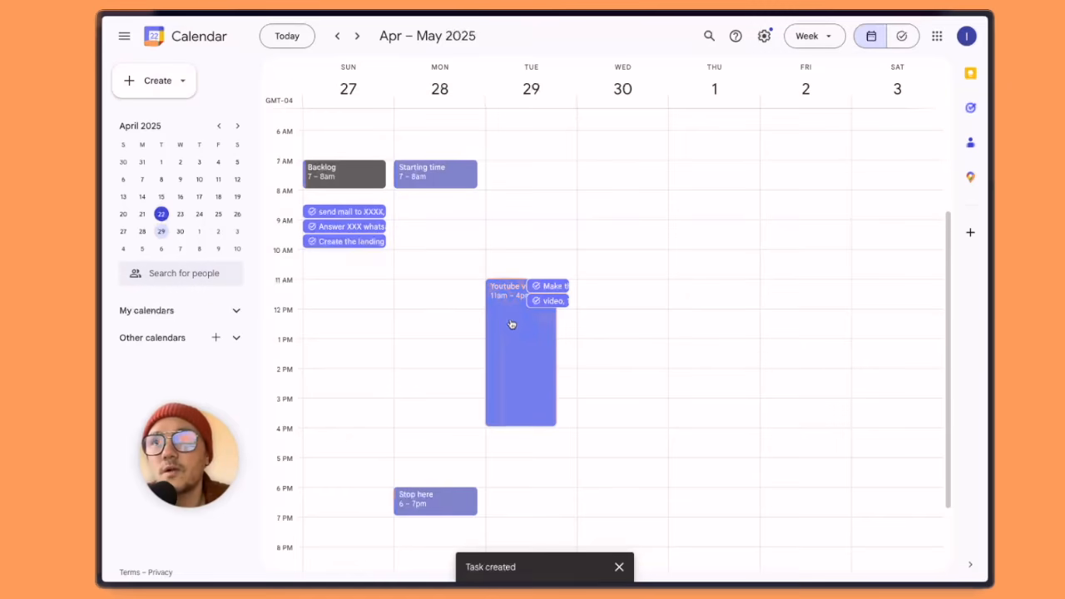
{"action": "left_click", "coordinate": [531, 367]}
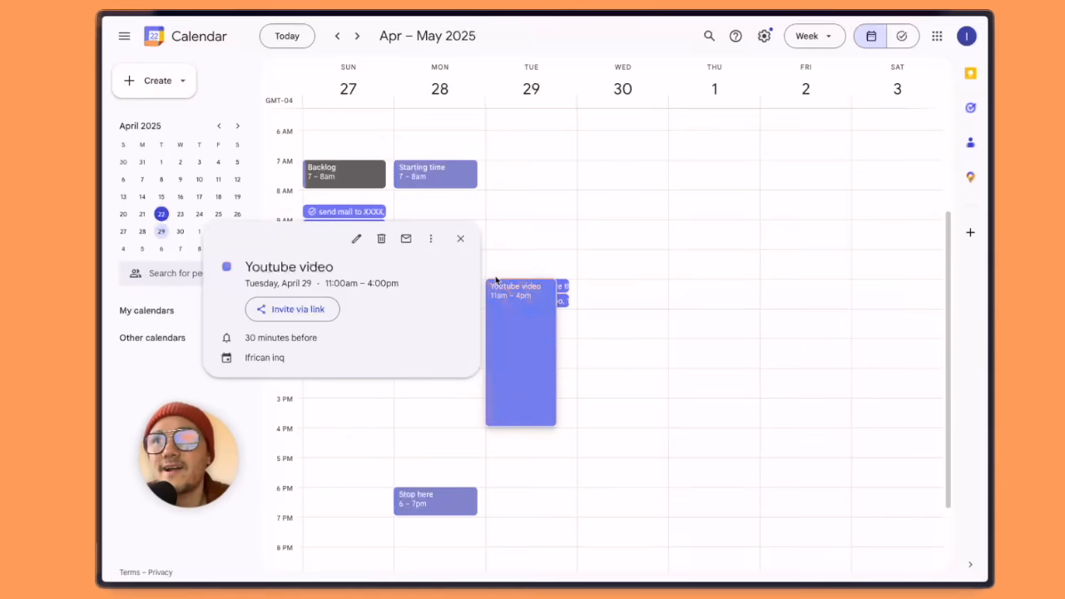
- Delete the "video" task on Tuesday, April 29 and check the details of the "Make the youtube video" task
{"action": "left_click", "coordinate": [462, 241]}
{"action": "left_click", "coordinate": [562, 304]}
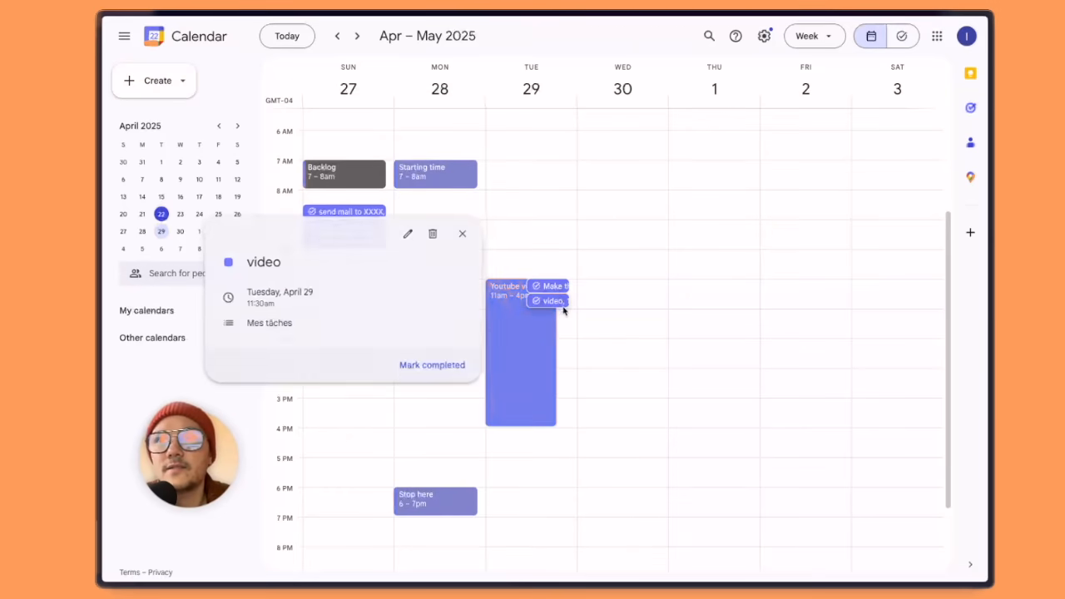
{"action": "key", "text": "Delete"}
{"action": "left_click", "coordinate": [558, 287]}
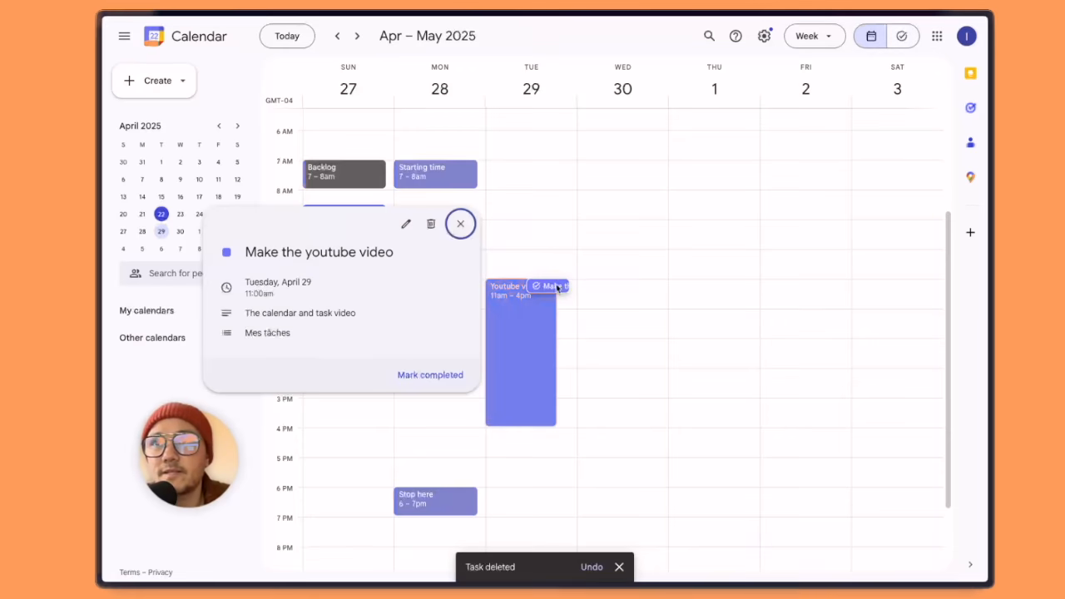
{"action": "left_click", "coordinate": [572, 313]}
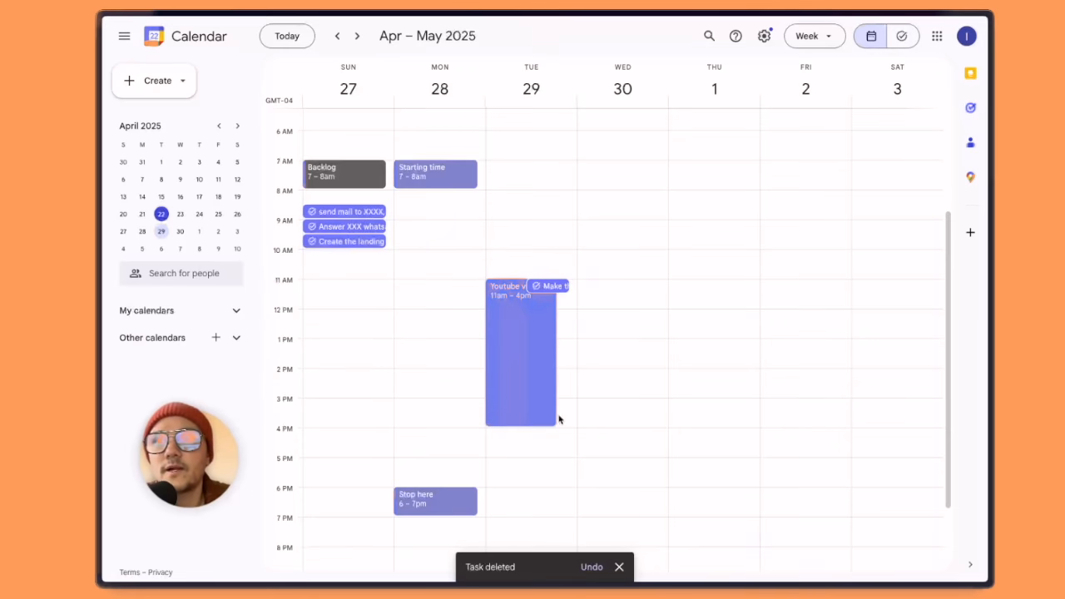
- Add a task titled "Finished video" on Tuesday, April 29 at 2:30pm
{"action": "left_click", "coordinate": [568, 390]}
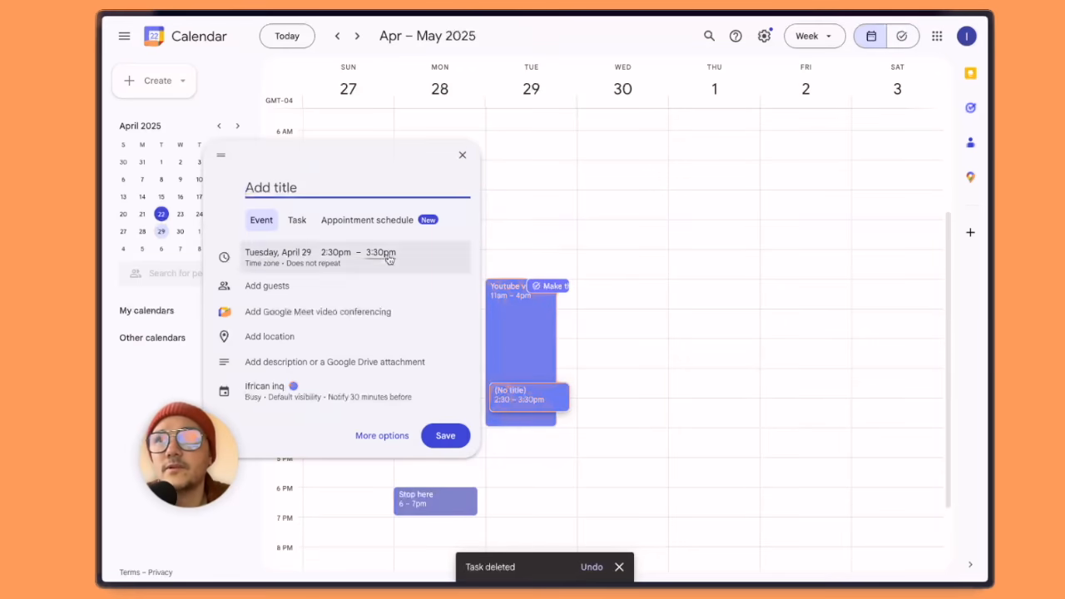
{"action": "left_click", "coordinate": [306, 230]}
{"action": "type", "text": "Finished video"}
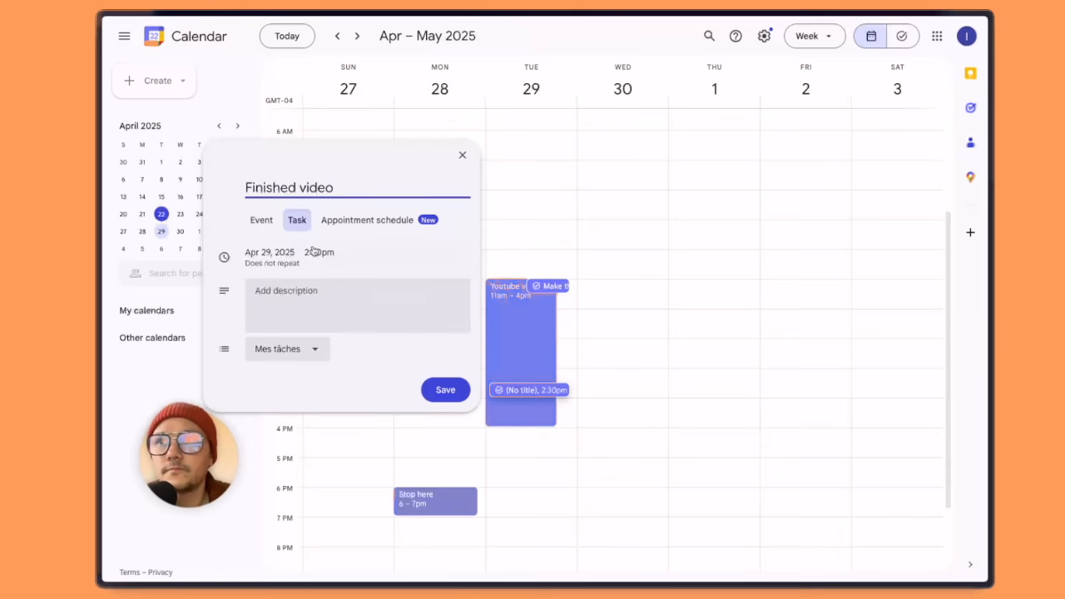
{"action": "left_click", "coordinate": [429, 386]}
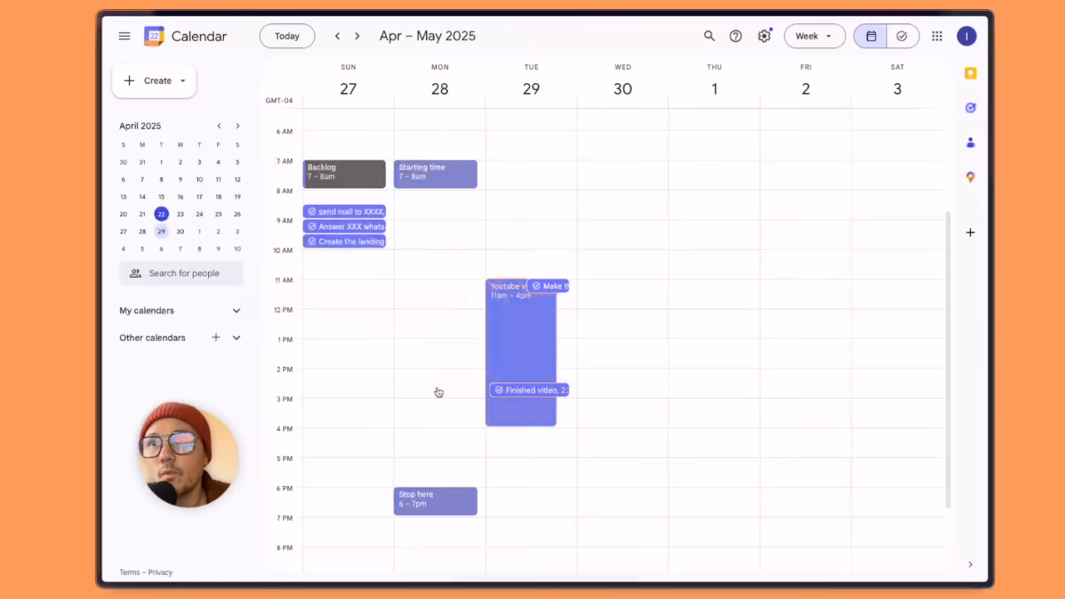
- Shorten the "Youtube video" event on Tuesday, April 29 to end at 2:30pm and open its details
{"action": "left_click", "coordinate": [525, 421]}
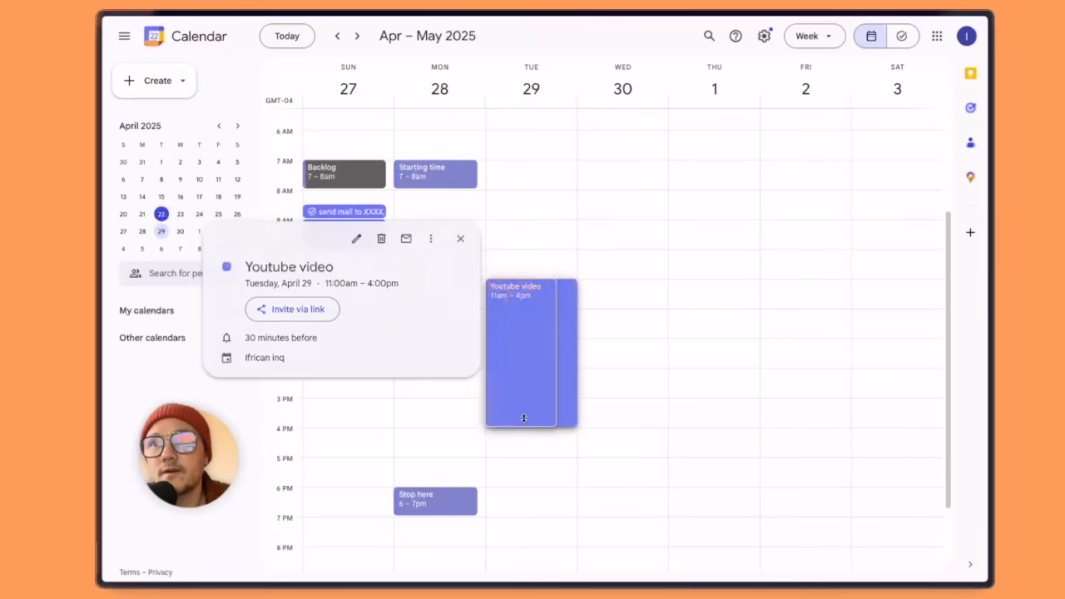
{"action": "left_click_drag", "start_coordinate": [524, 421], "coordinate": [527, 383]}
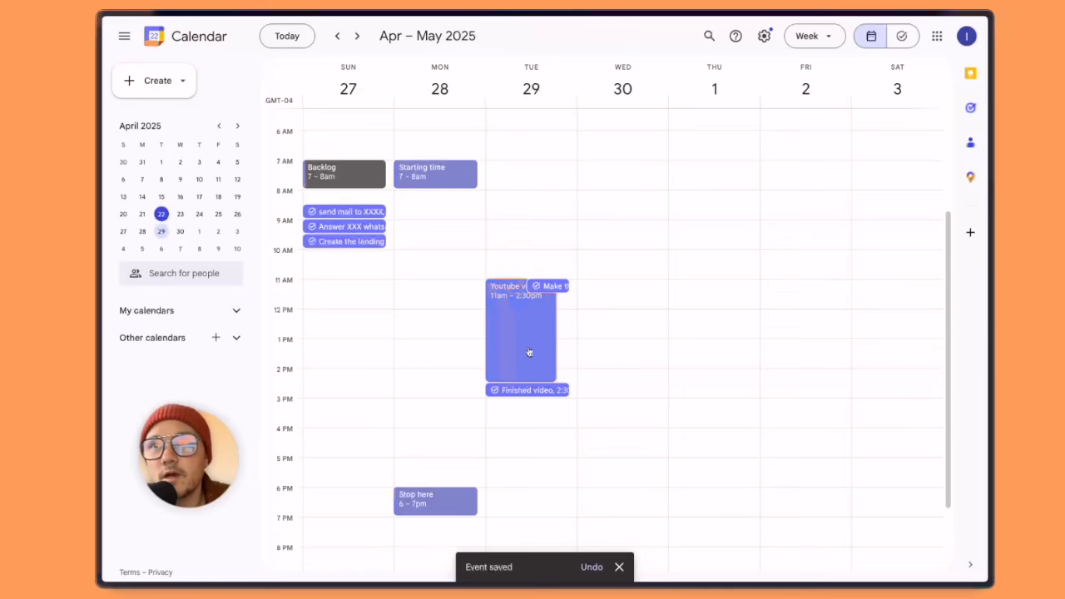
{"action": "left_click", "coordinate": [502, 293]}
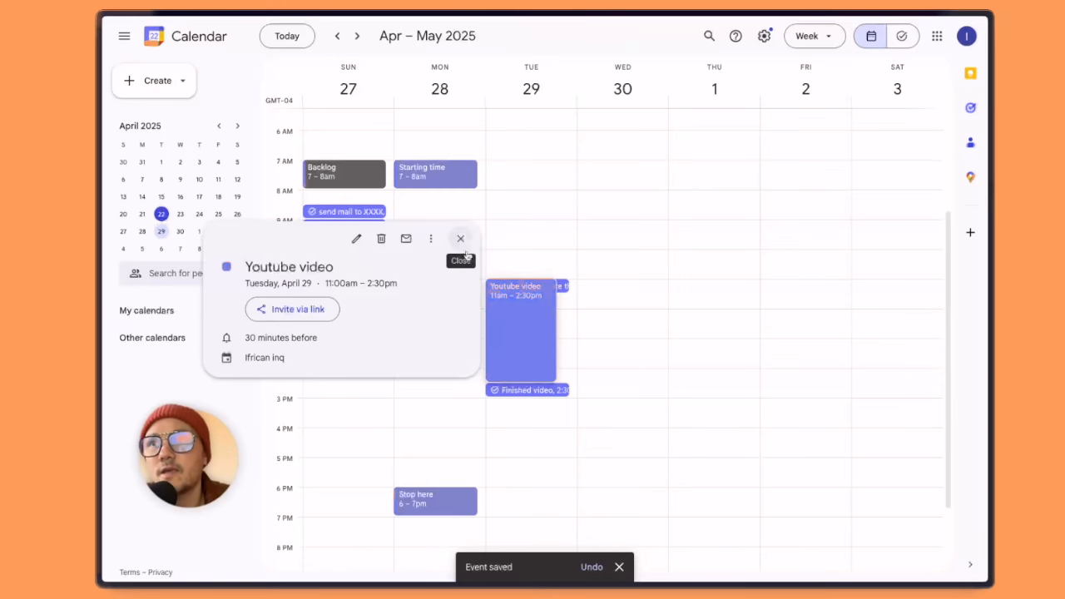
- Add an orange check mark emoji before the "Youtube video" event's title, color the event dark gray and save it
{"action": "left_click", "coordinate": [354, 241]}
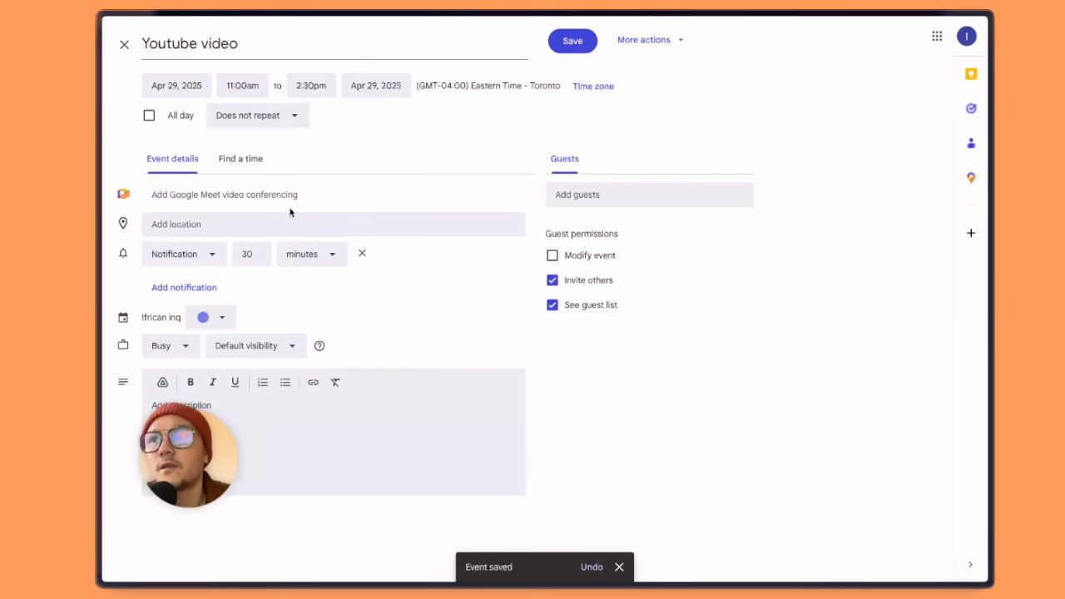
{"action": "left_click", "coordinate": [297, 49]}
{"action": "key", "text": "ctrl+super+space"}
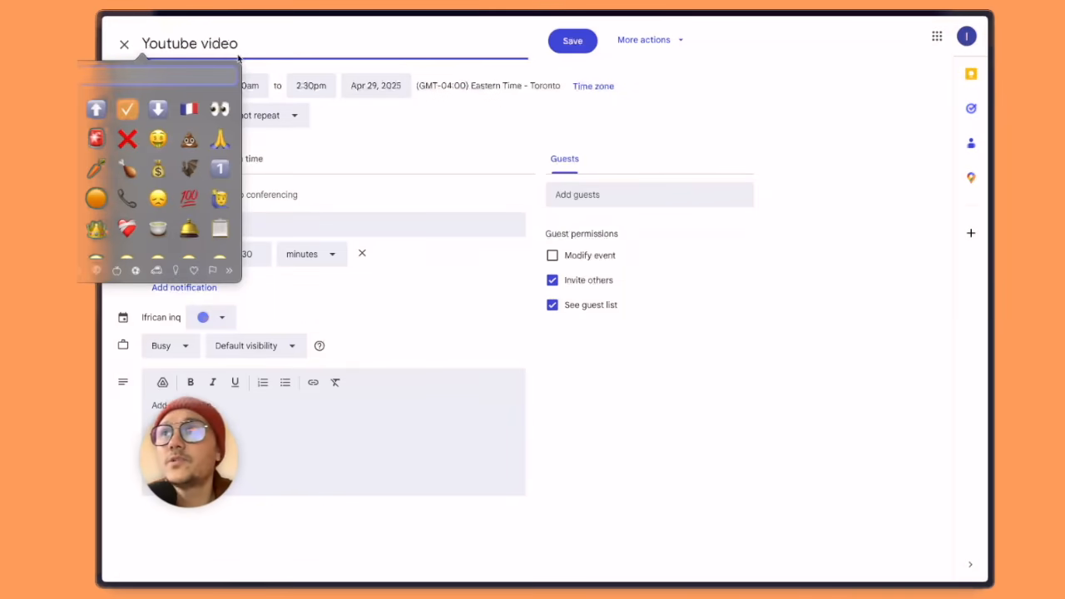
{"action": "left_click", "coordinate": [125, 110]}
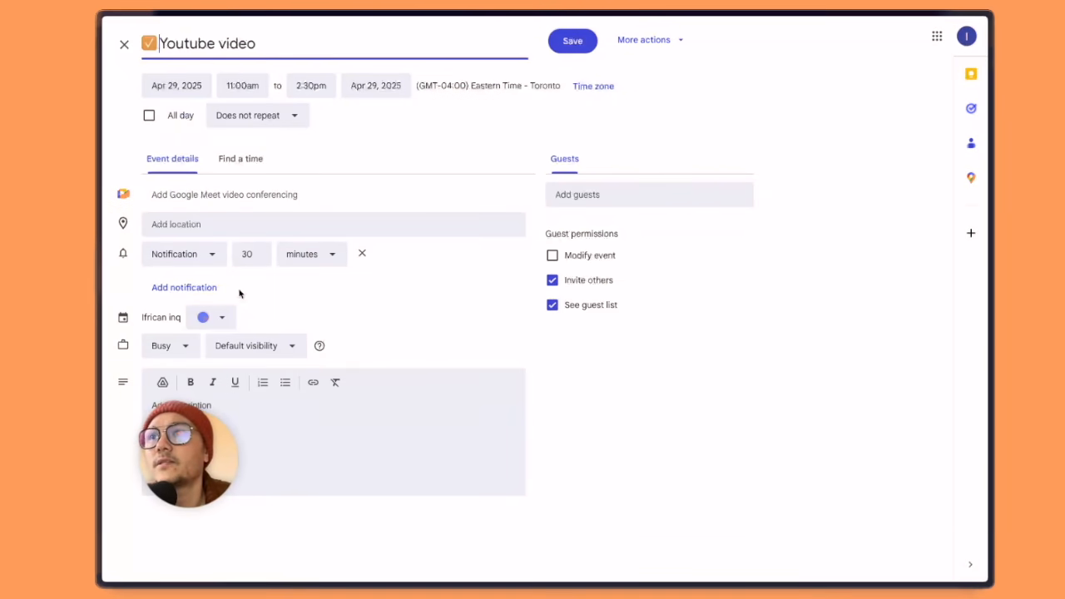
{"action": "left_click", "coordinate": [224, 316]}
{"action": "left_click", "coordinate": [198, 389]}
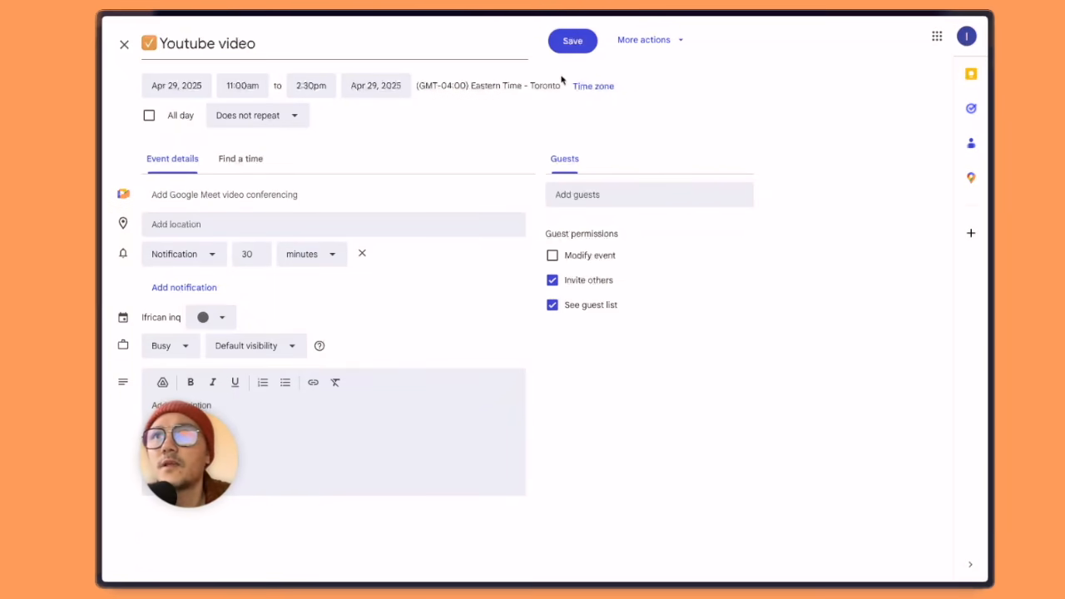
{"action": "left_click", "coordinate": [573, 41]}
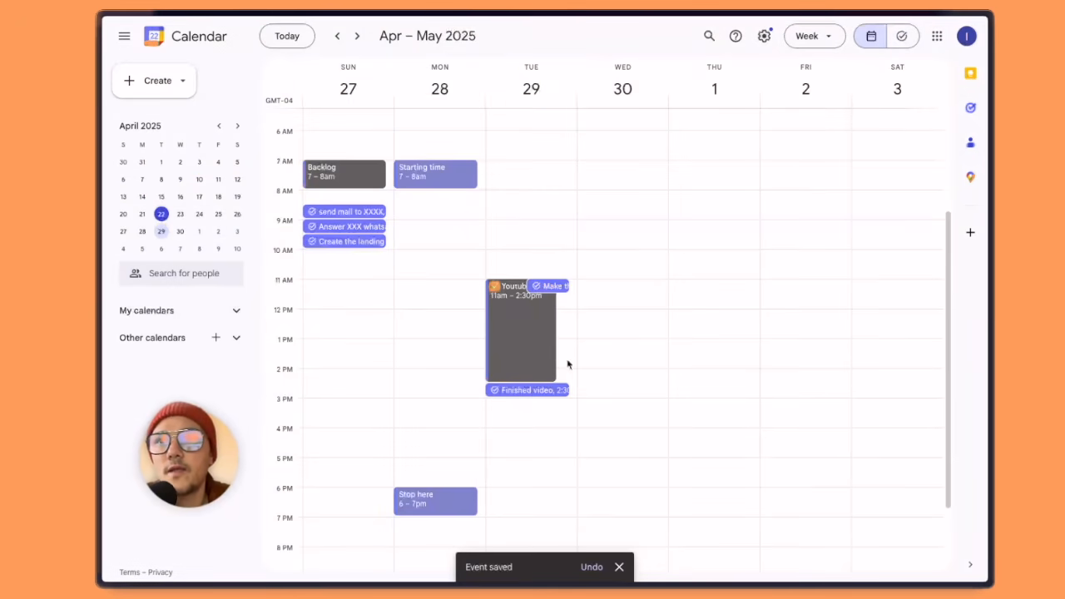
- Mark the "Finished video" and "Make the youtube video" tasks on Tuesday, April 29 as completed
{"action": "left_click", "coordinate": [550, 391]}
{"action": "left_click", "coordinate": [432, 364]}
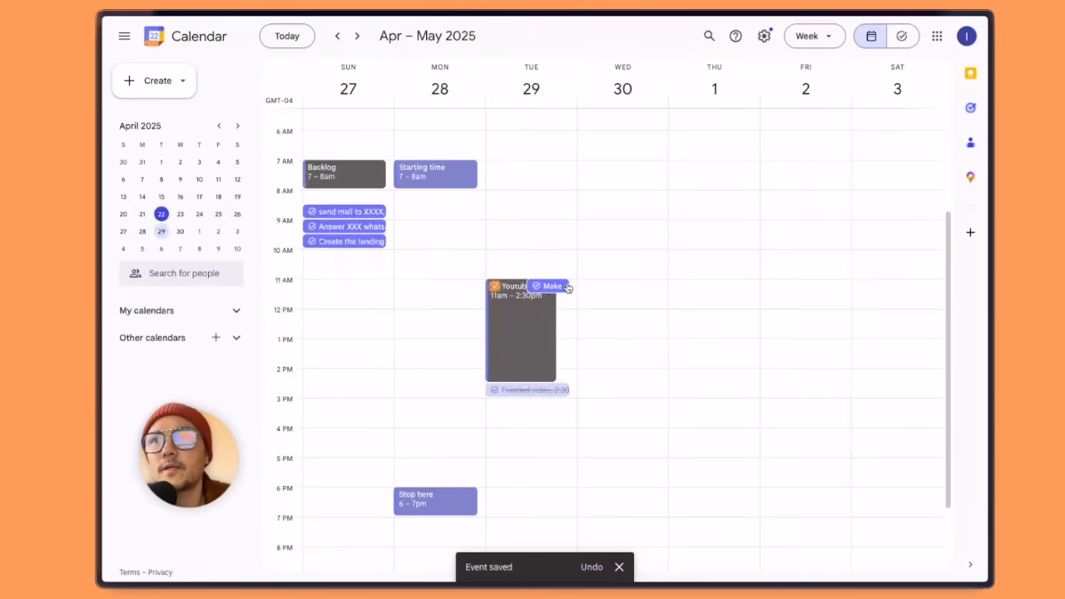
{"action": "left_click", "coordinate": [566, 287]}
{"action": "left_click", "coordinate": [431, 371]}
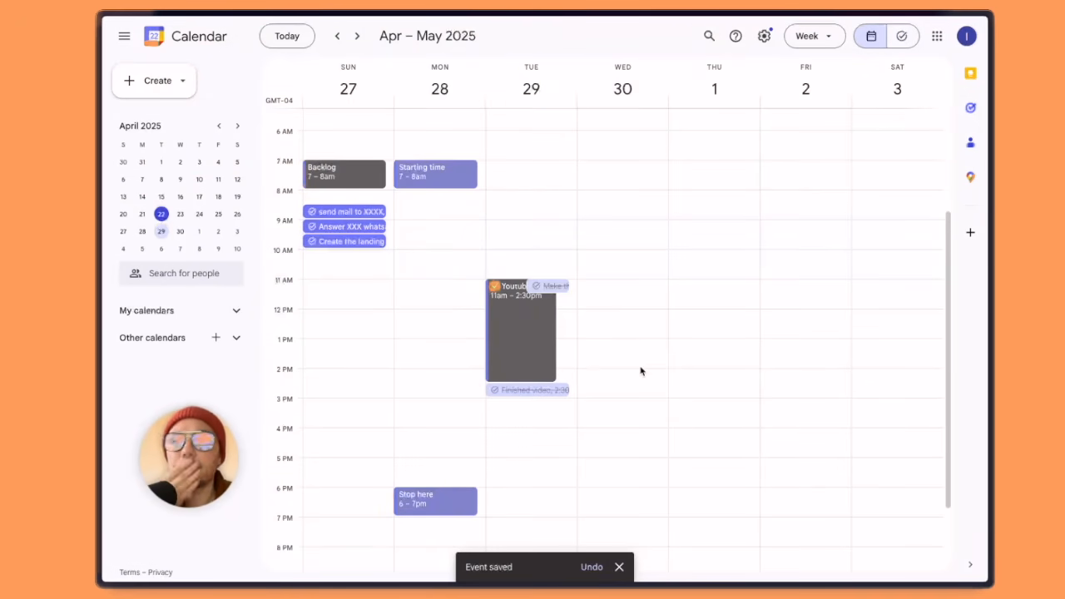
- Delete the completed "Finished video" task and extend the "Youtube video" event to end at 3pm
{"action": "left_click", "coordinate": [558, 393]}
{"action": "left_click", "coordinate": [432, 233]}
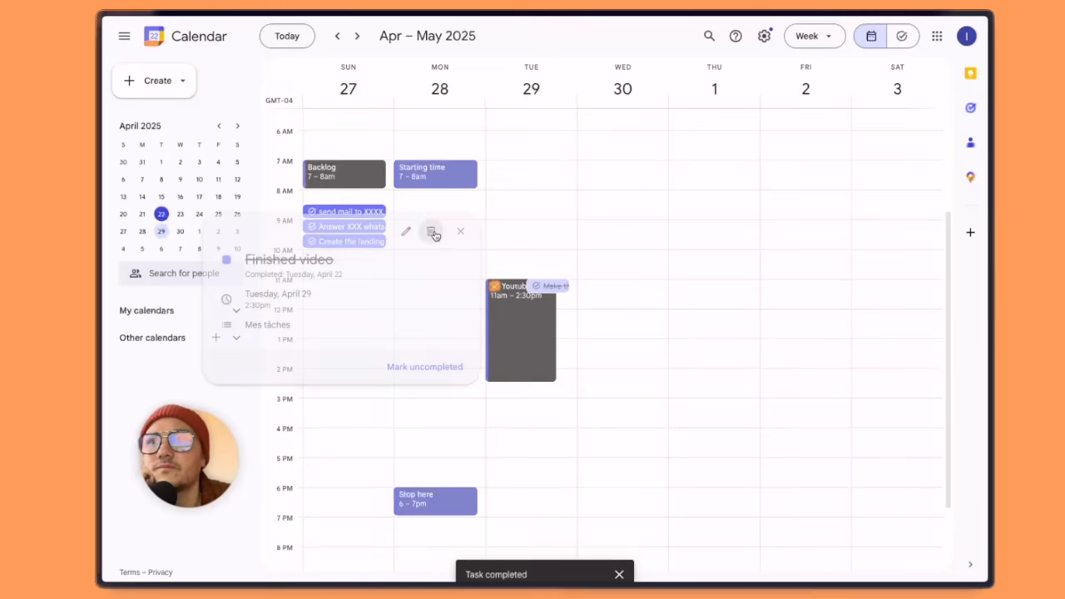
{"action": "left_click_drag", "start_coordinate": [528, 377], "coordinate": [529, 401]}
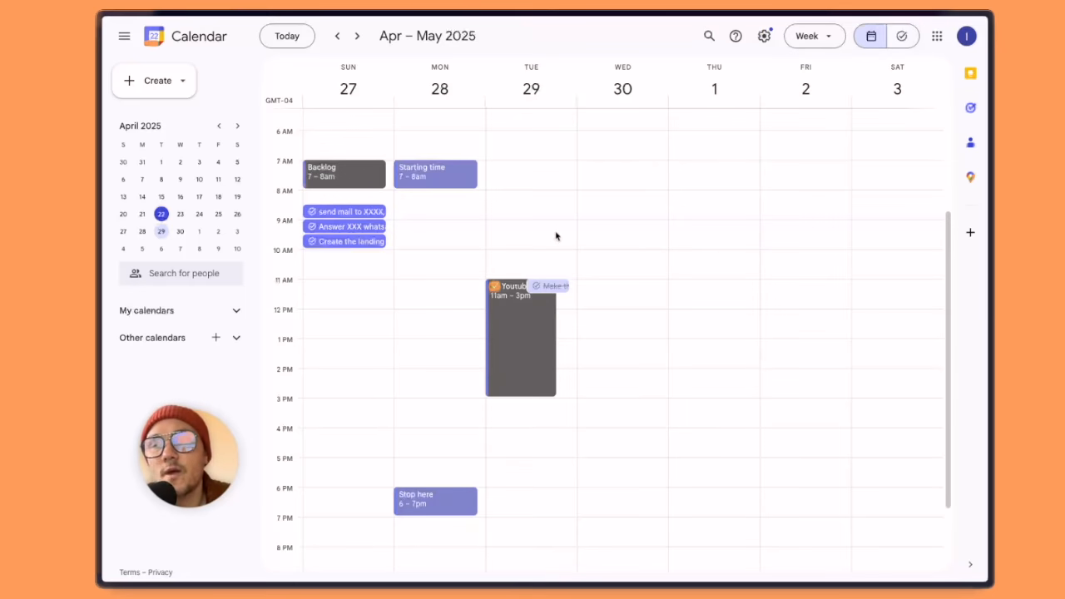
{"action": "left_click", "coordinate": [350, 257]}
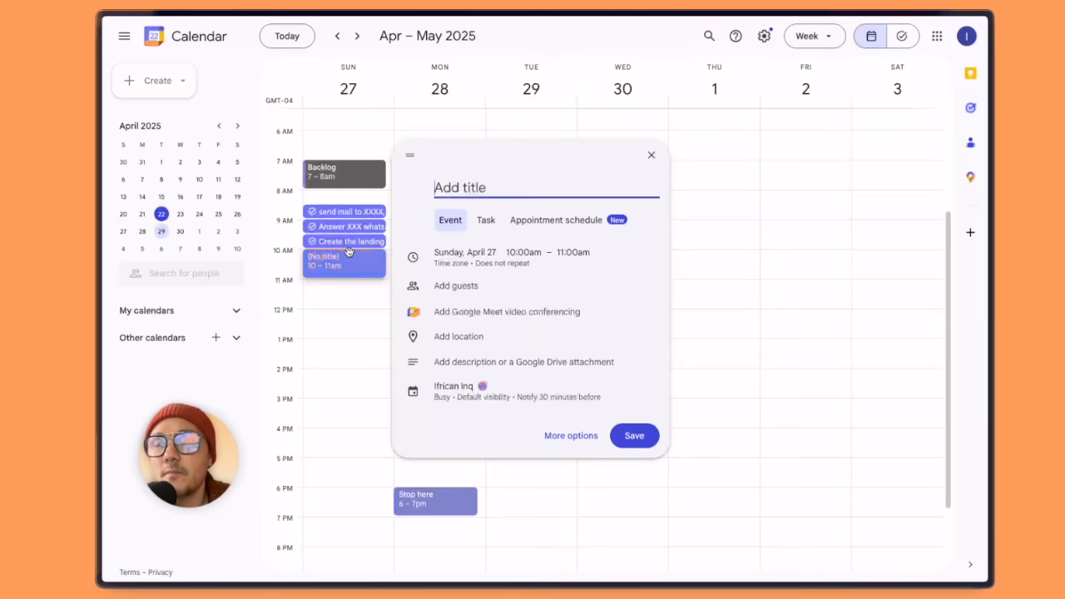
{"action": "left_click", "coordinate": [649, 160]}
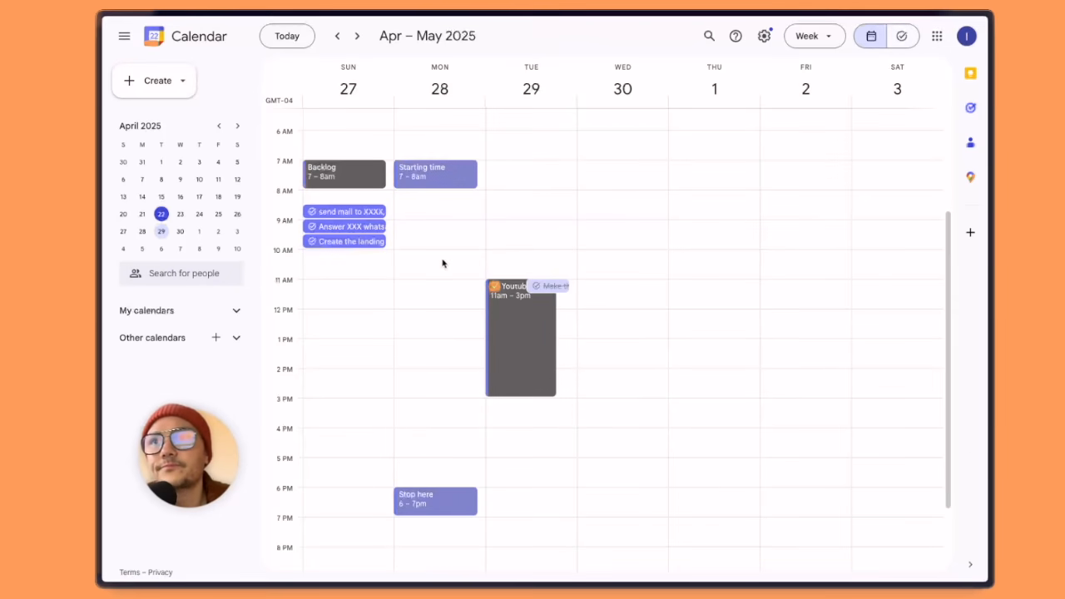
- Create a purple event titled "Call with client" on Monday, April 28 from 10:00am to 11:00am
{"action": "left_click_drag", "start_coordinate": [441, 252], "coordinate": [440, 278]}
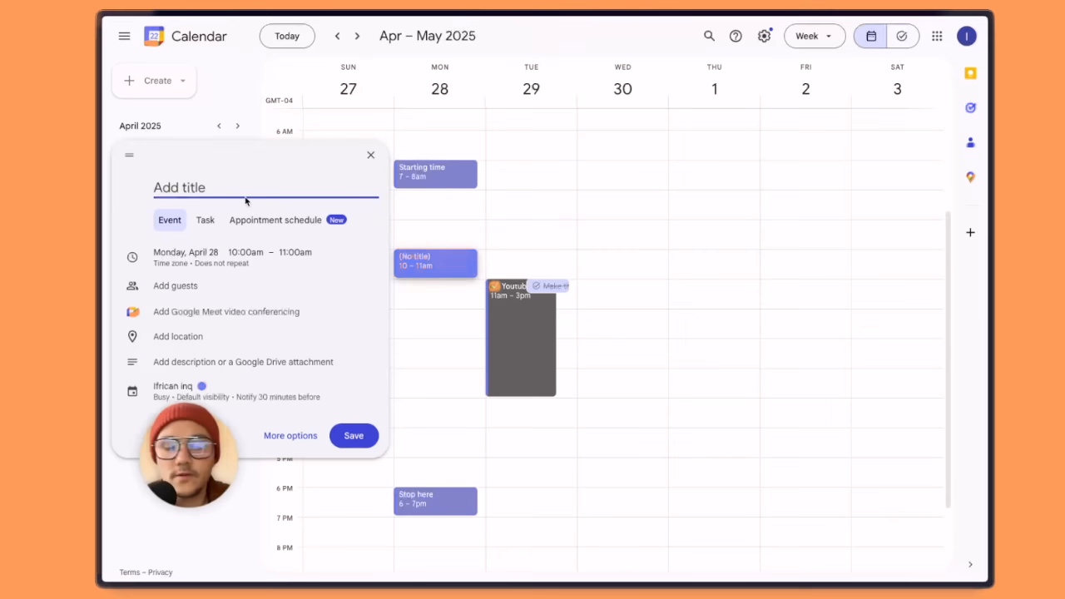
{"action": "type", "text": "Call with client"}
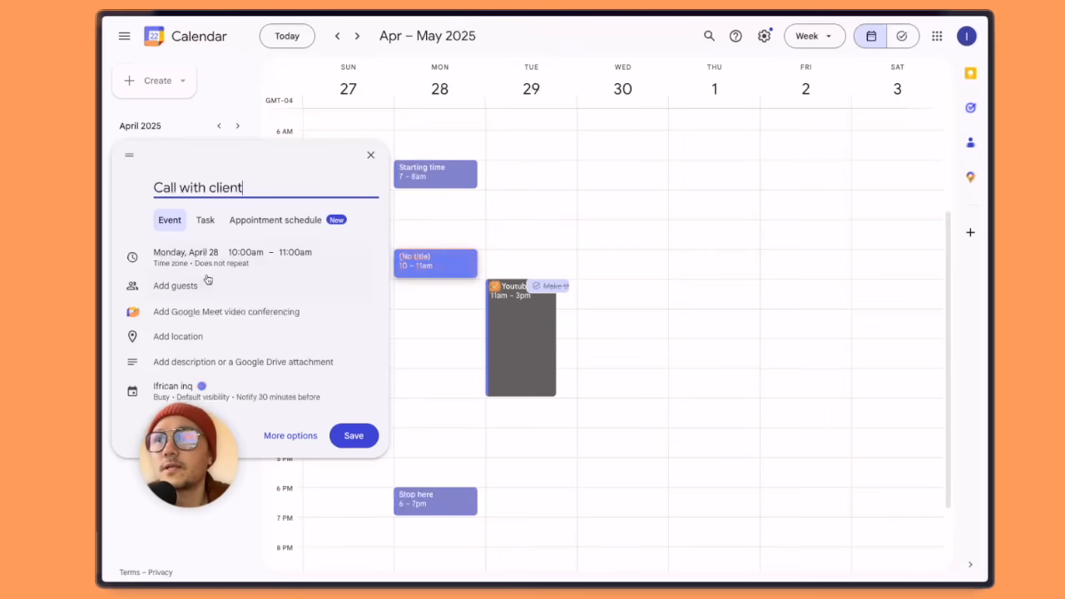
{"action": "left_click", "coordinate": [206, 388]}
{"action": "left_click", "coordinate": [230, 363]}
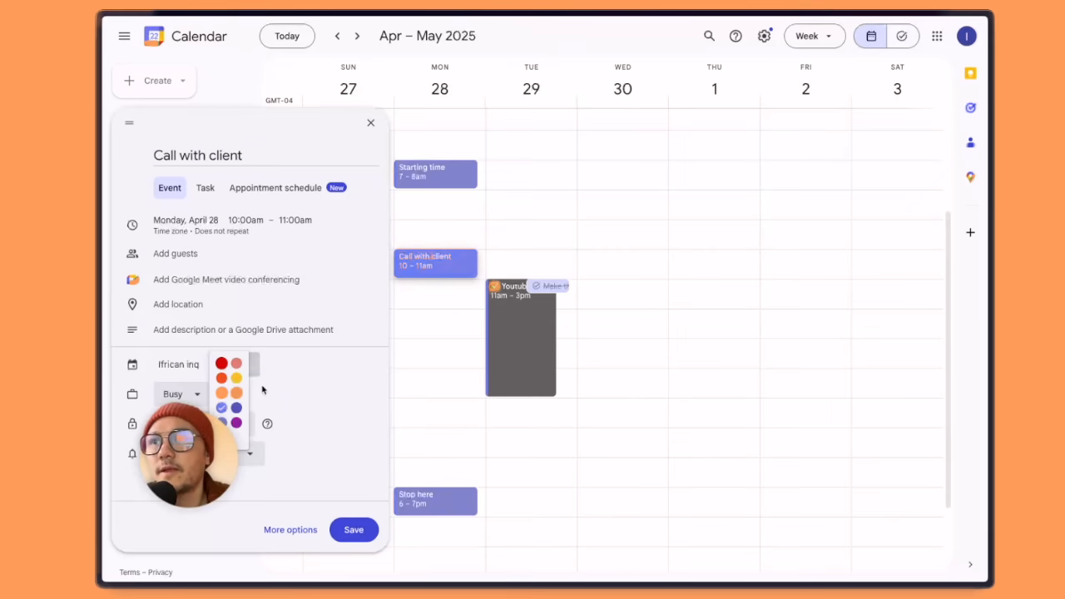
{"action": "left_click", "coordinate": [236, 424]}
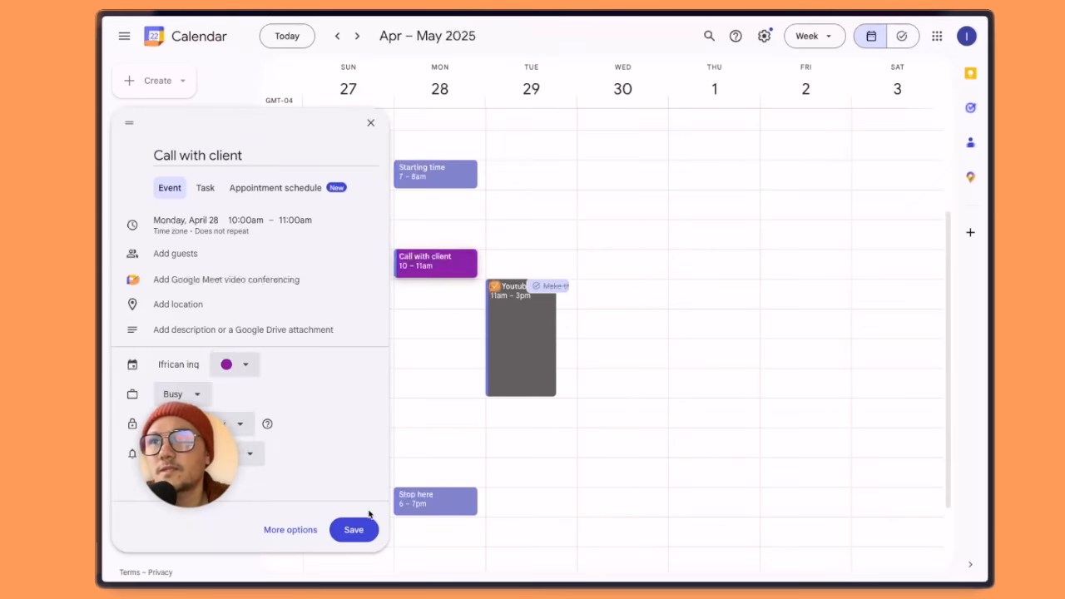
{"action": "left_click", "coordinate": [352, 530]}
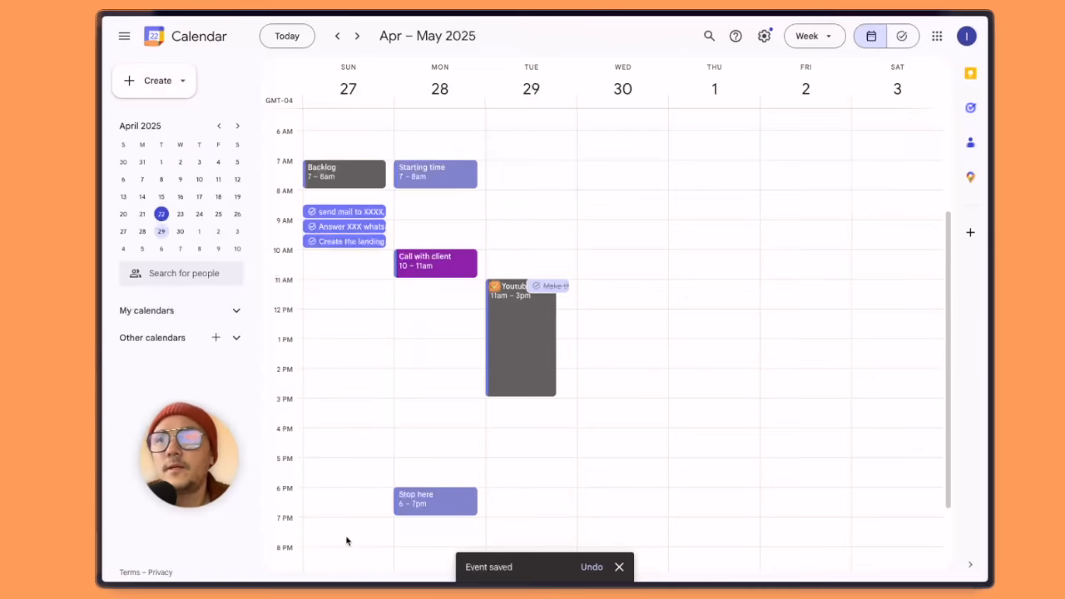
- Add a task titled "Client task 1" on Monday, April 28 at 11:00am, below the client call
{"action": "left_click", "coordinate": [447, 287]}
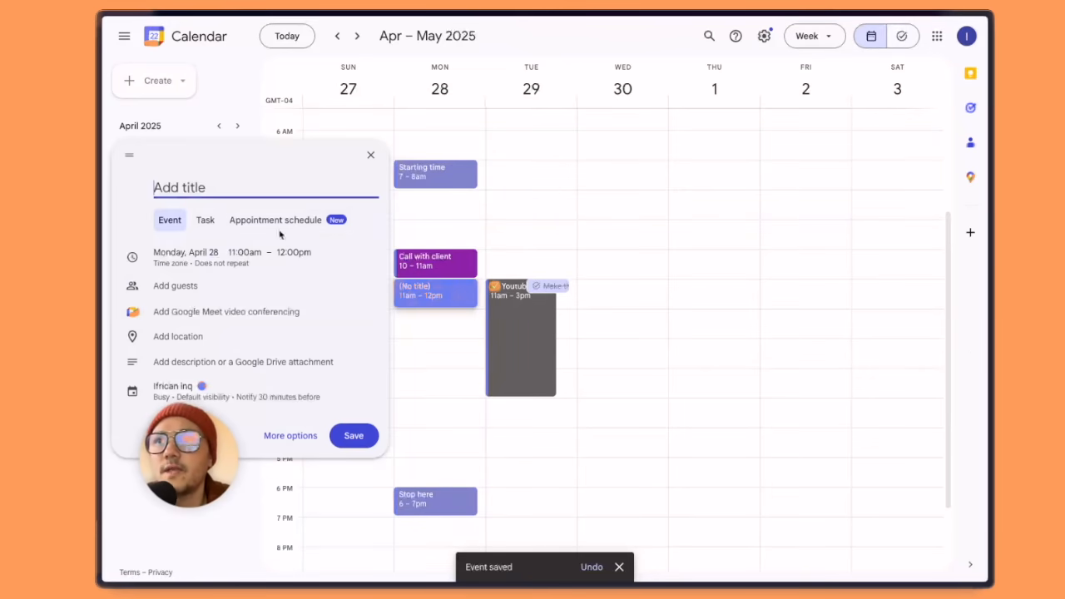
{"action": "left_click", "coordinate": [212, 222]}
{"action": "type", "text": "Client task 1"}
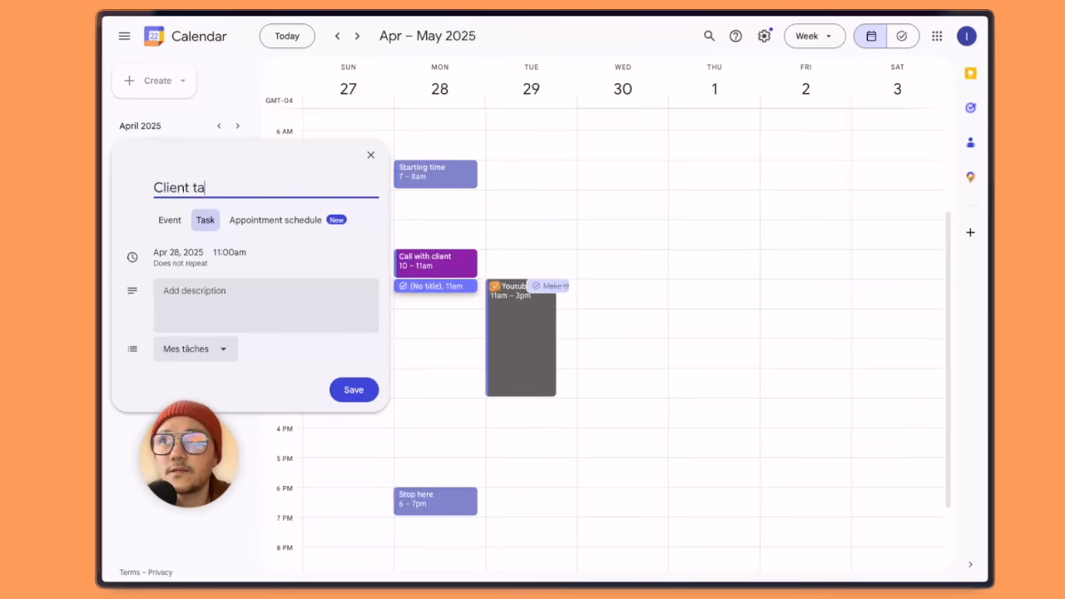
{"action": "left_click", "coordinate": [357, 391]}
{"action": "left_click", "coordinate": [441, 303]}
{"action": "type", "text": "Cli"}
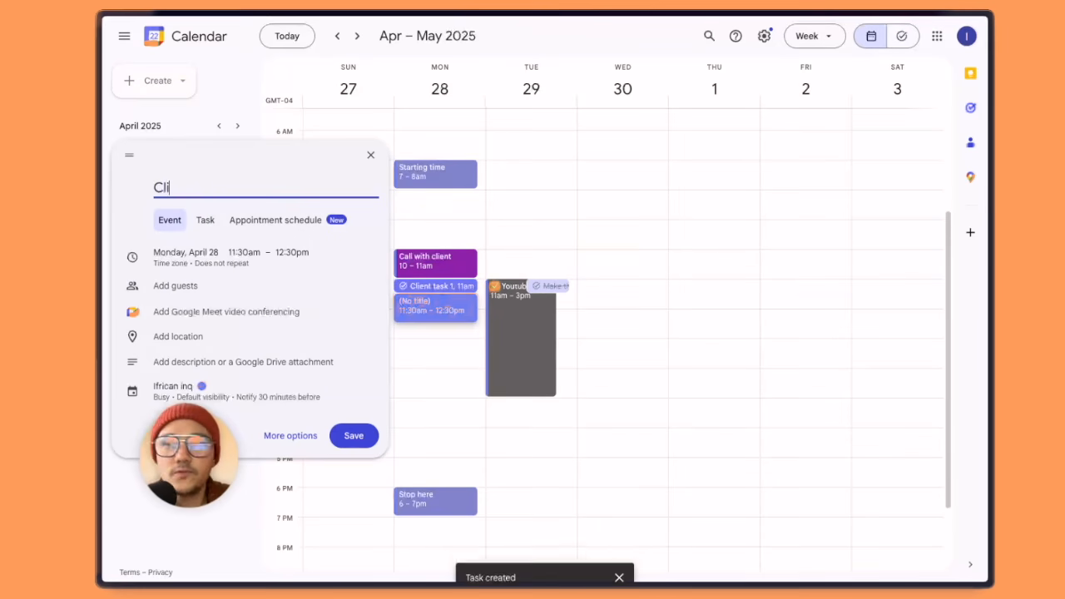
{"action": "type", "text": "ent task 2"}
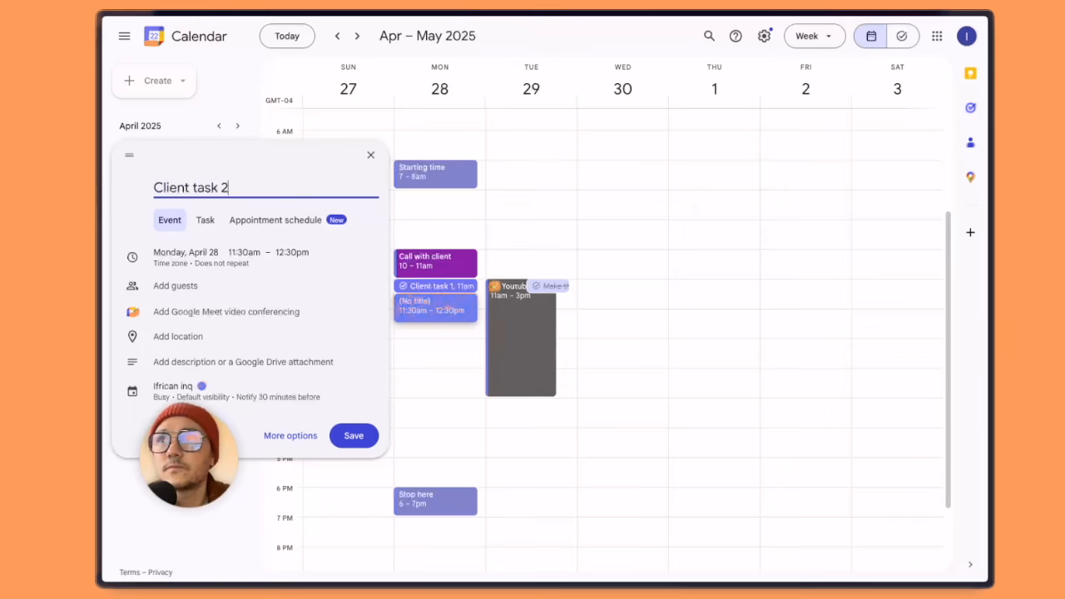
{"action": "left_click", "coordinate": [349, 436]}
{"action": "left_click", "coordinate": [434, 314]}
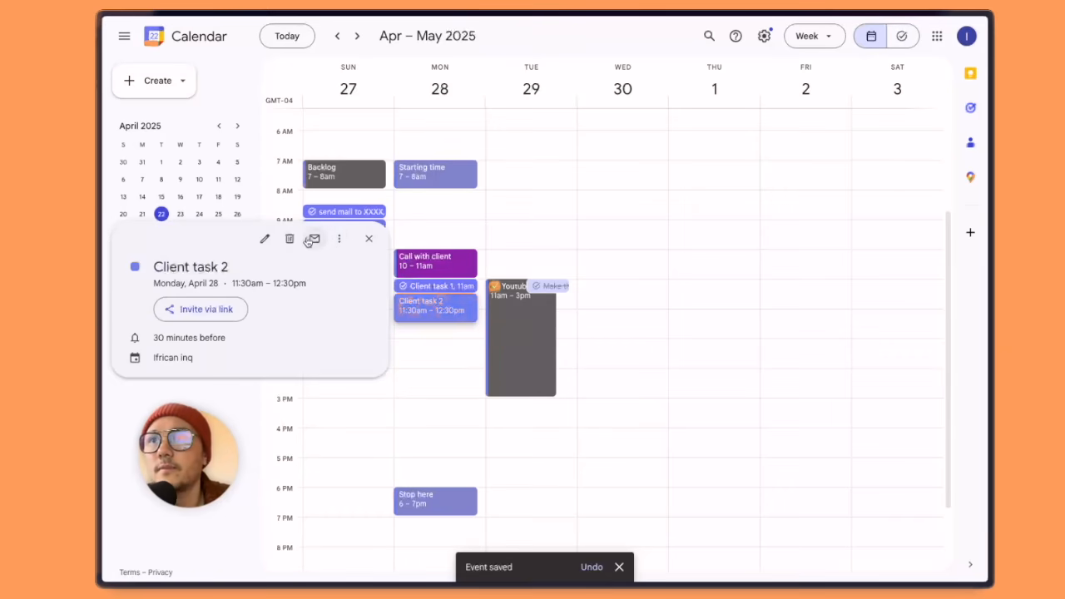
{"action": "left_click", "coordinate": [291, 239]}
- Add a task titled "client task 2" on Monday, April 28 at 11:30am and move it to 2pm
{"action": "left_click", "coordinate": [426, 303]}
{"action": "left_click", "coordinate": [204, 219]}
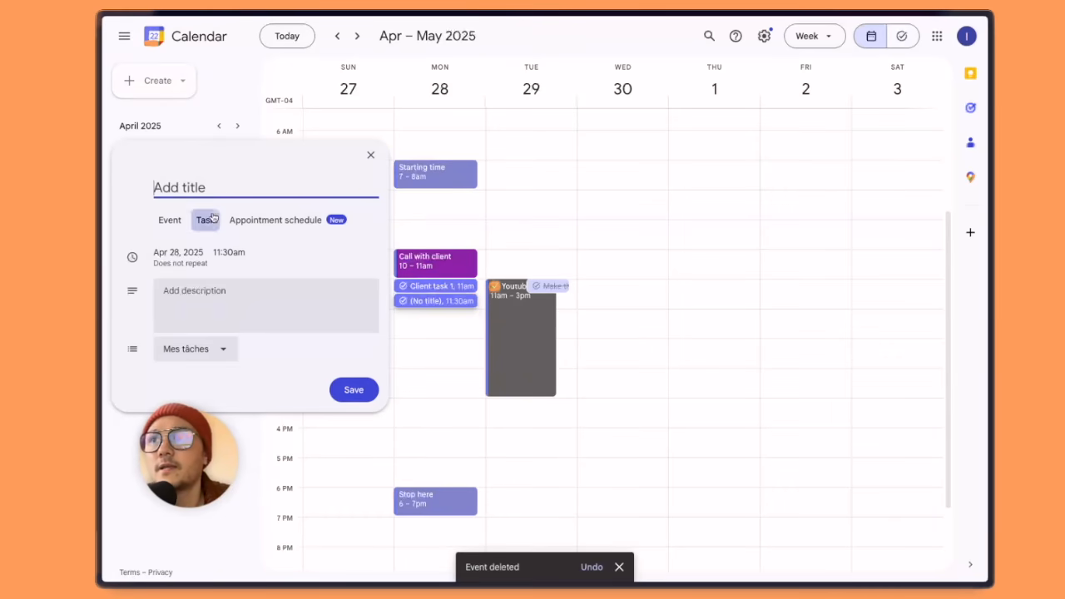
{"action": "type", "text": "client tas"}
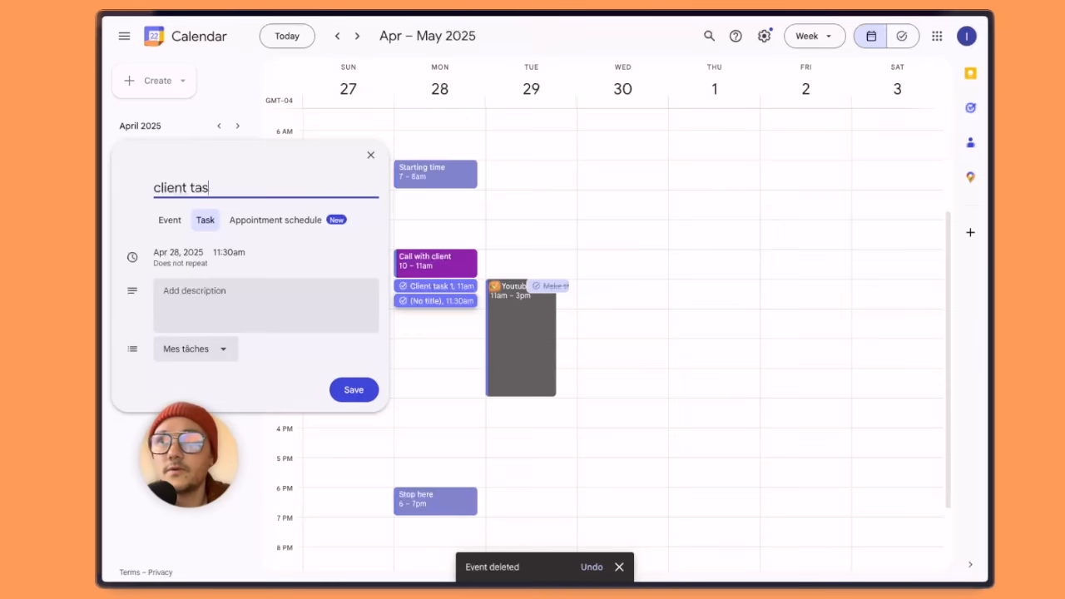
{"action": "type", "text": "k 2"}
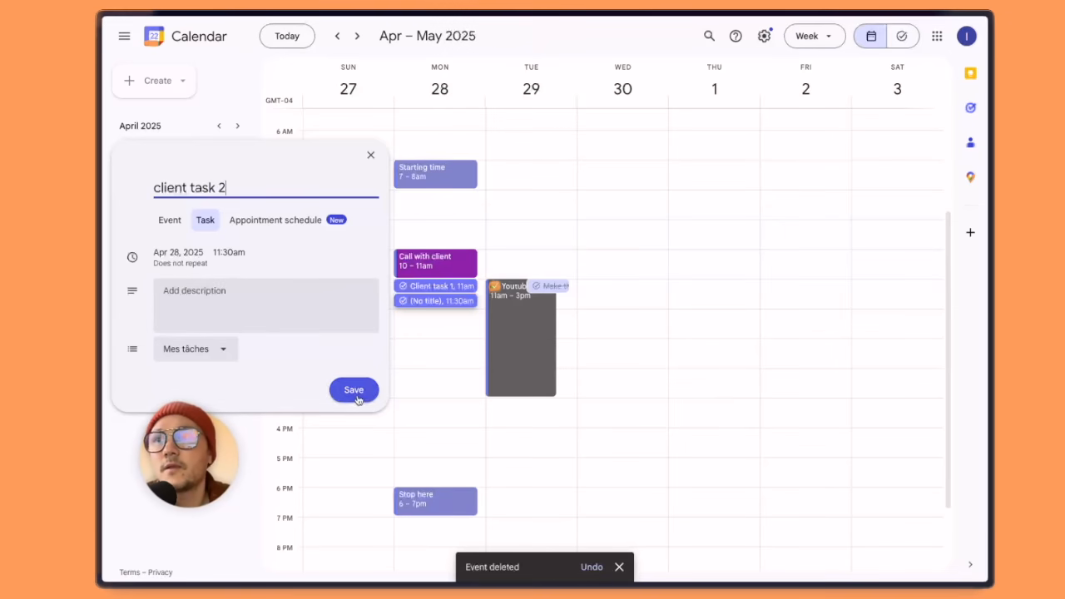
{"action": "left_click", "coordinate": [356, 393]}
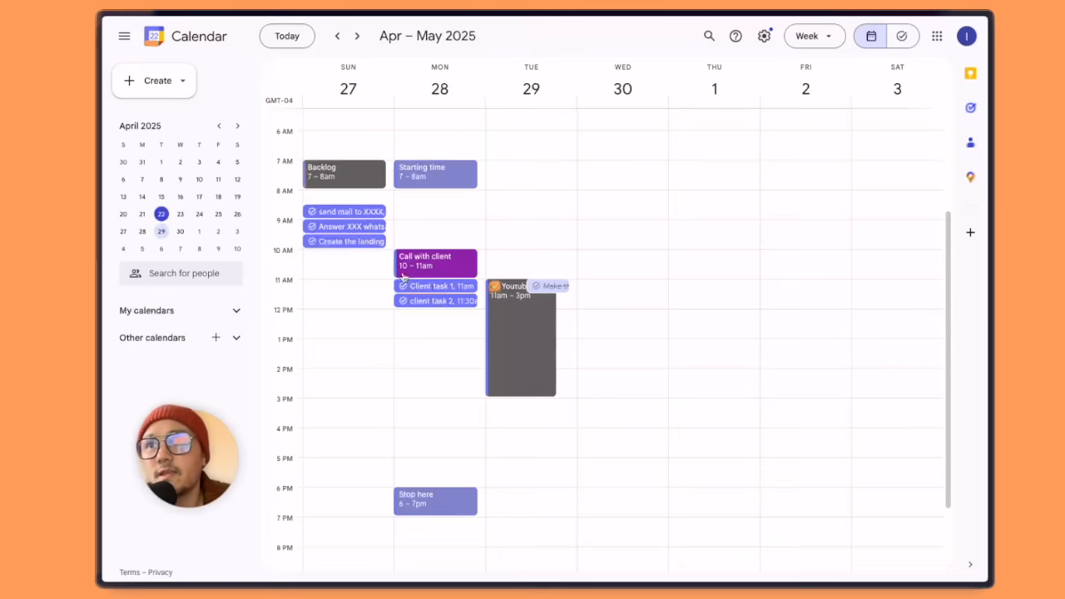
{"action": "left_click_drag", "start_coordinate": [428, 305], "coordinate": [428, 379]}
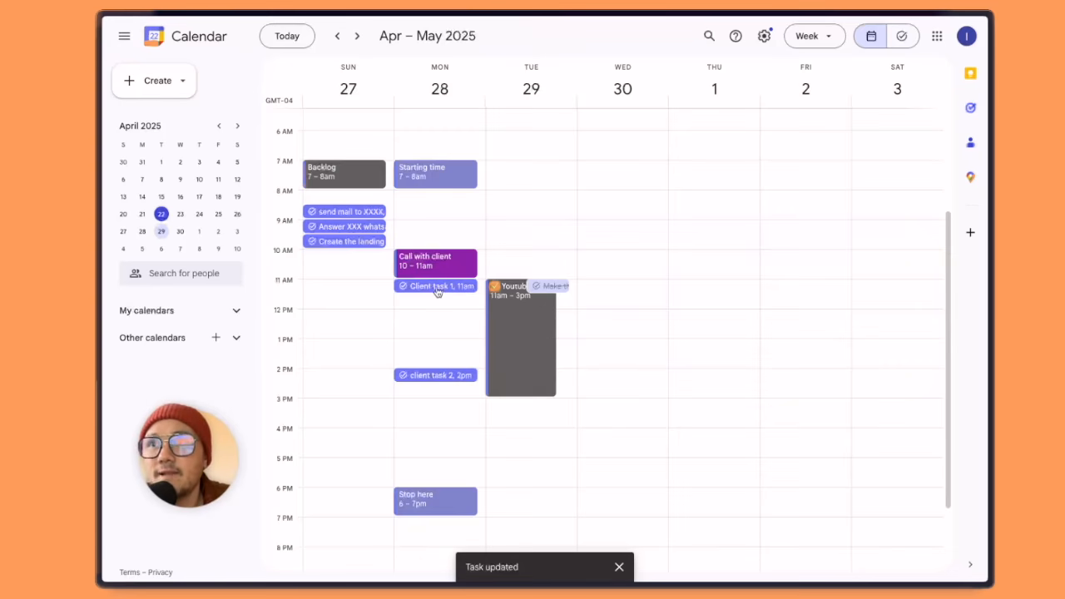
- Move "Client task 1" to 1:30pm and the Sunday WhatsApp and landing tasks to Monday, April 28 at 11am and 11:30am
{"action": "left_click_drag", "start_coordinate": [436, 290], "coordinate": [439, 366]}
{"action": "left_click_drag", "start_coordinate": [350, 228], "coordinate": [439, 287]}
{"action": "left_click_drag", "start_coordinate": [339, 242], "coordinate": [434, 311]}
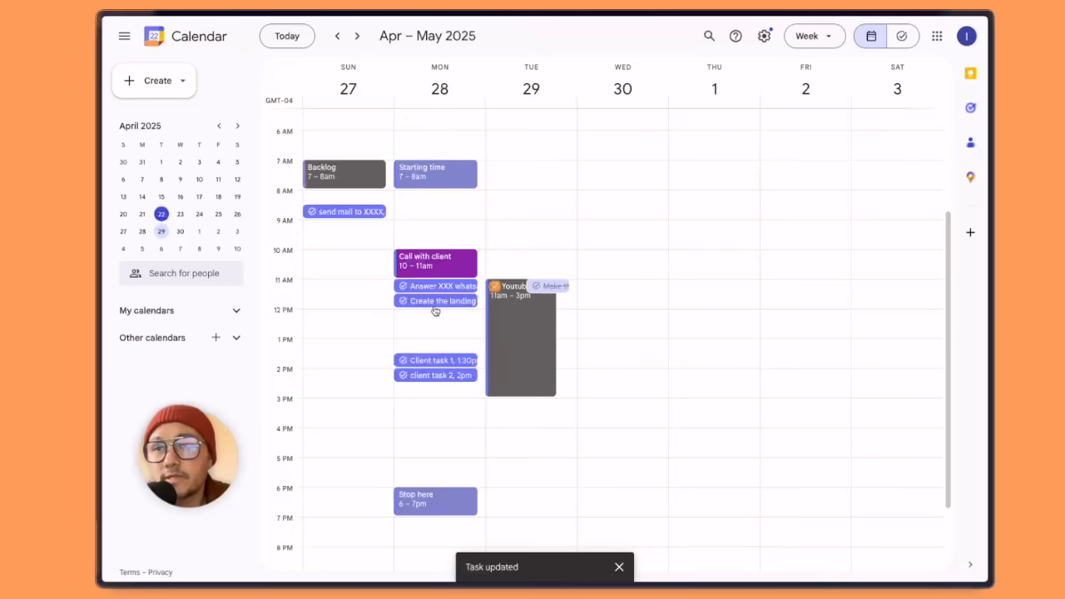
- Check the details of the "Client task 1" and "Answer XXX whatsapp message" tasks on Monday, April 28
{"action": "left_click", "coordinate": [445, 362]}
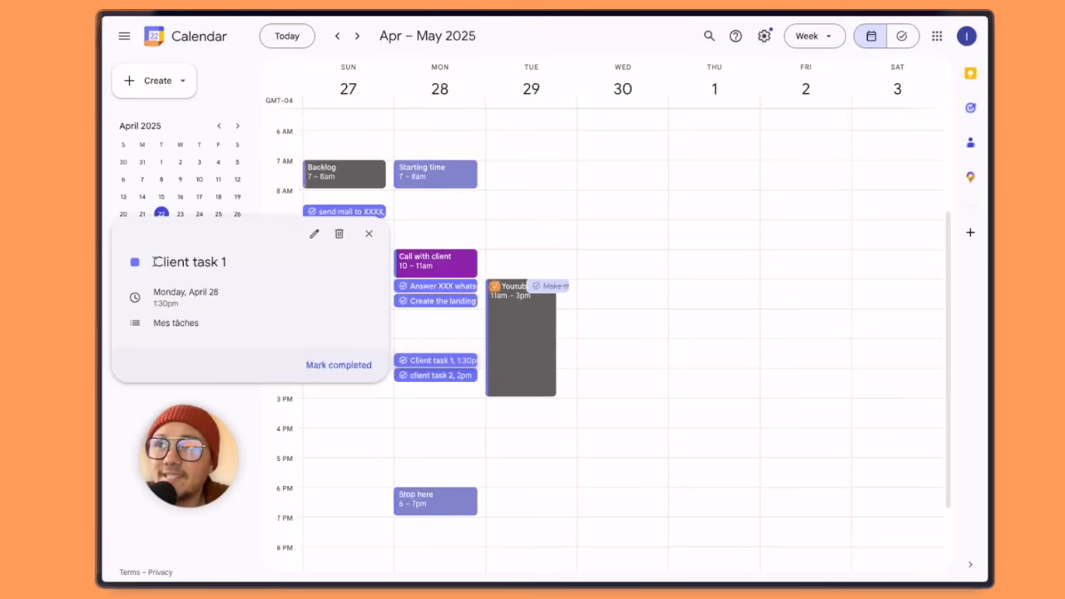
{"action": "left_click_drag", "start_coordinate": [155, 264], "coordinate": [242, 266]}
{"action": "left_click", "coordinate": [426, 287]}
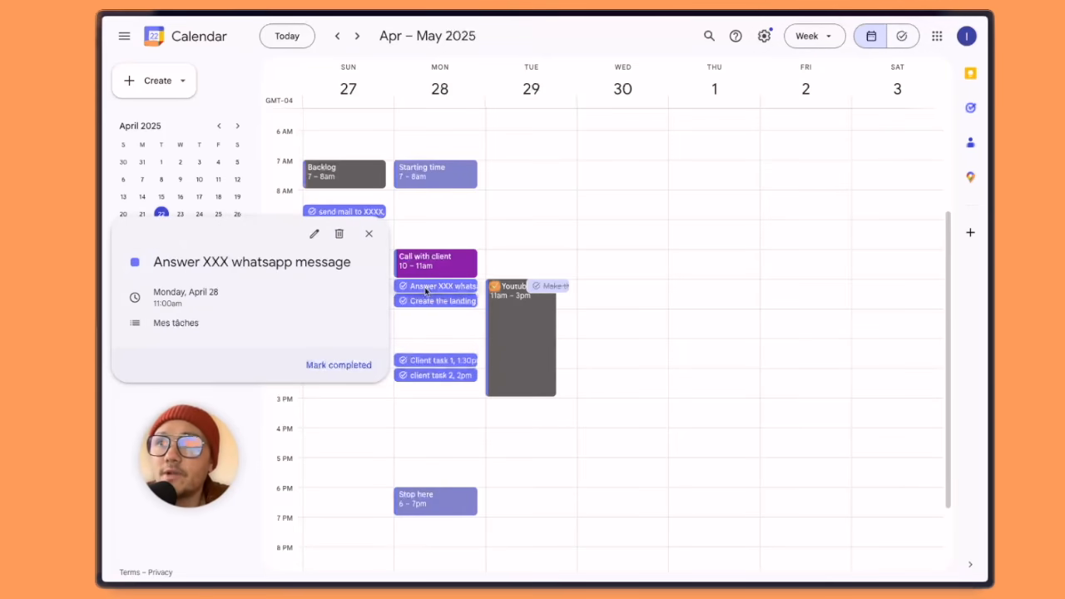
{"action": "left_click", "coordinate": [426, 288]}
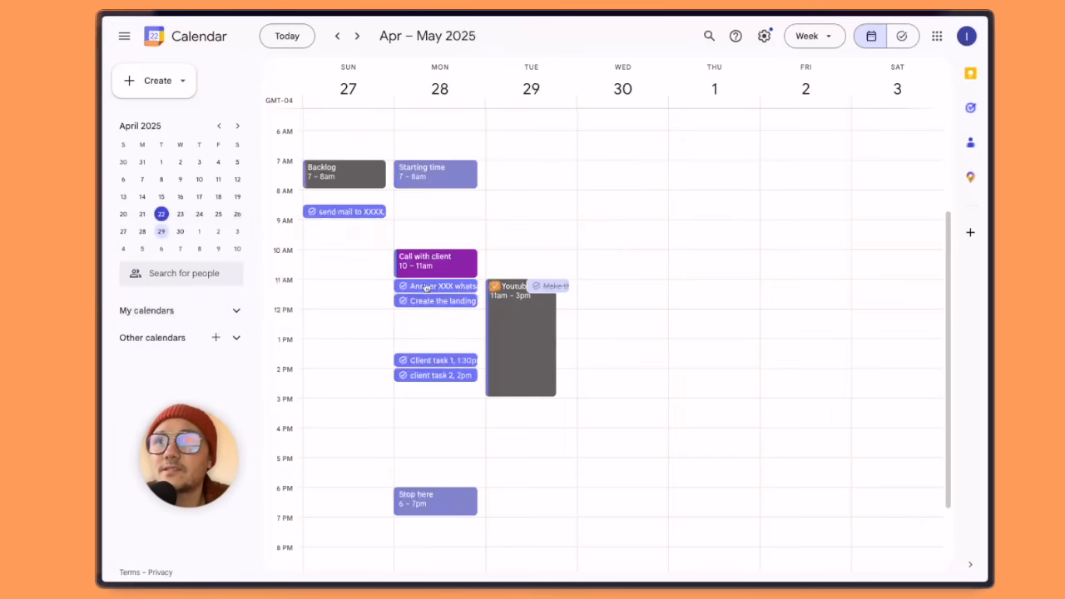
- Reorder Monday's tasks from 11am at half-hour intervals: "Client task 1", "client task 2", the WhatsApp reply, and the landing task
{"action": "mouse_move", "coordinate": [426, 288]}
{"action": "left_mouse_down"}
{"action": "mouse_move", "coordinate": [425, 363]}
{"action": "mouse_move", "coordinate": [428, 301]}
{"action": "left_mouse_up"}
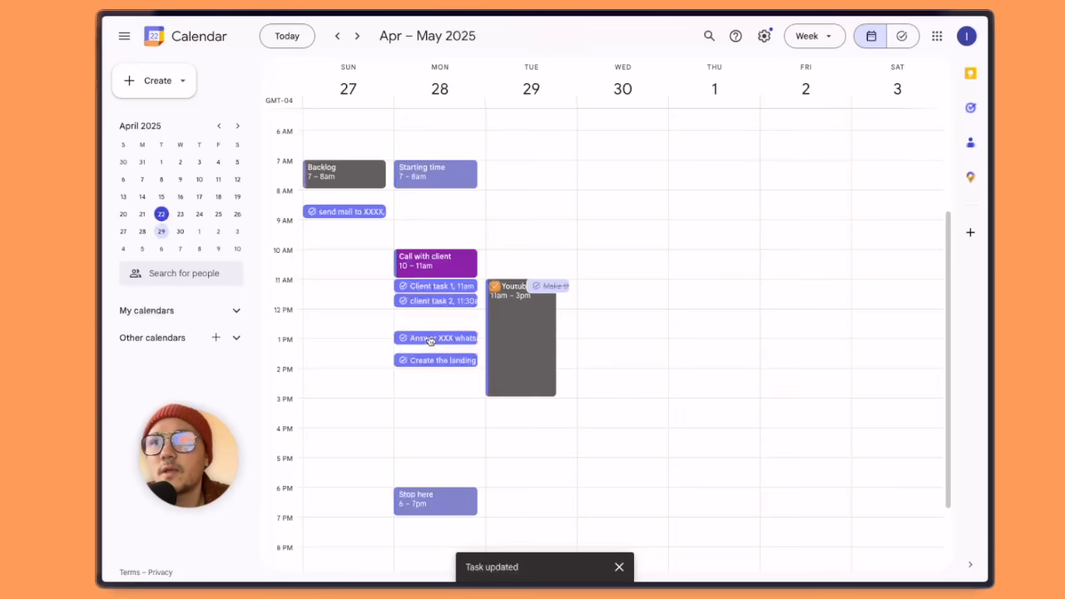
{"action": "left_click_drag", "start_coordinate": [431, 340], "coordinate": [428, 316]}
{"action": "left_click_drag", "start_coordinate": [428, 361], "coordinate": [426, 331]}
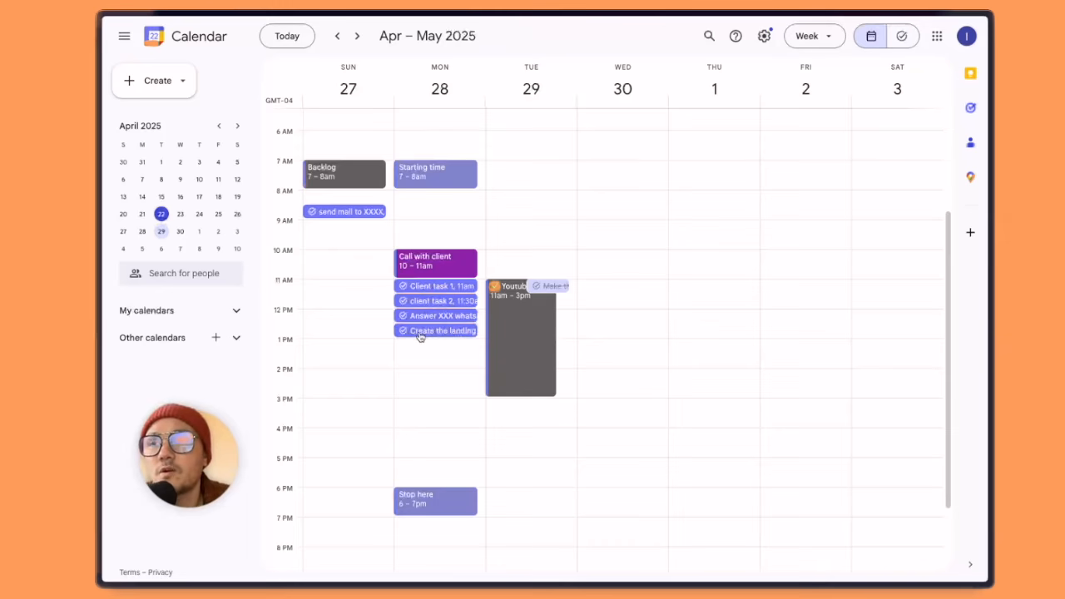
- Move Monday's landing task to 2pm, the WhatsApp reply to 1:30pm, and "client task 2" to 1pm
{"action": "left_click_drag", "start_coordinate": [421, 335], "coordinate": [420, 378]}
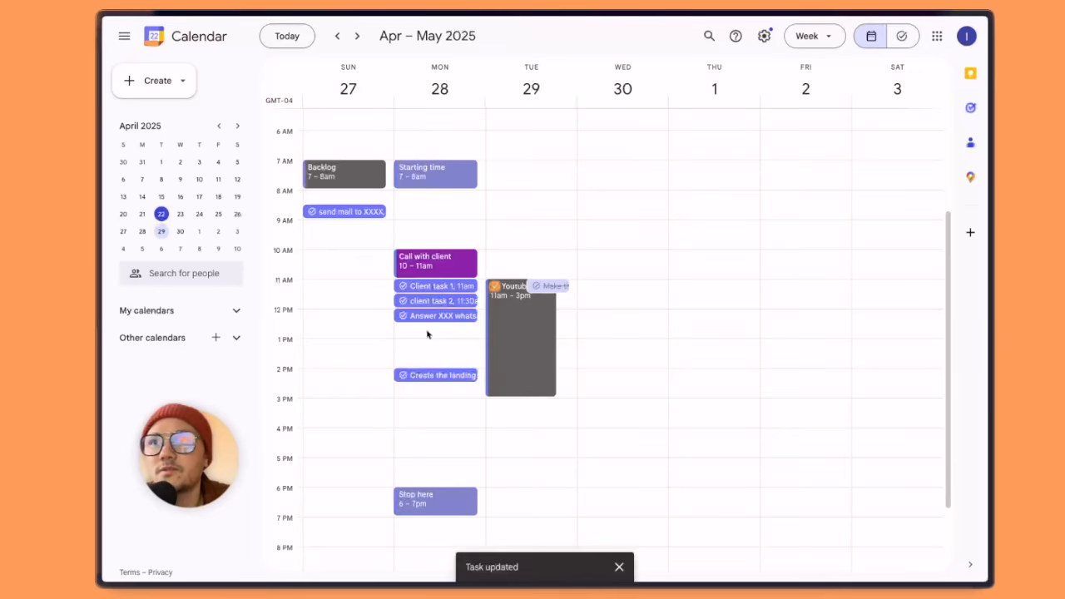
{"action": "left_click_drag", "start_coordinate": [426, 322], "coordinate": [426, 366]}
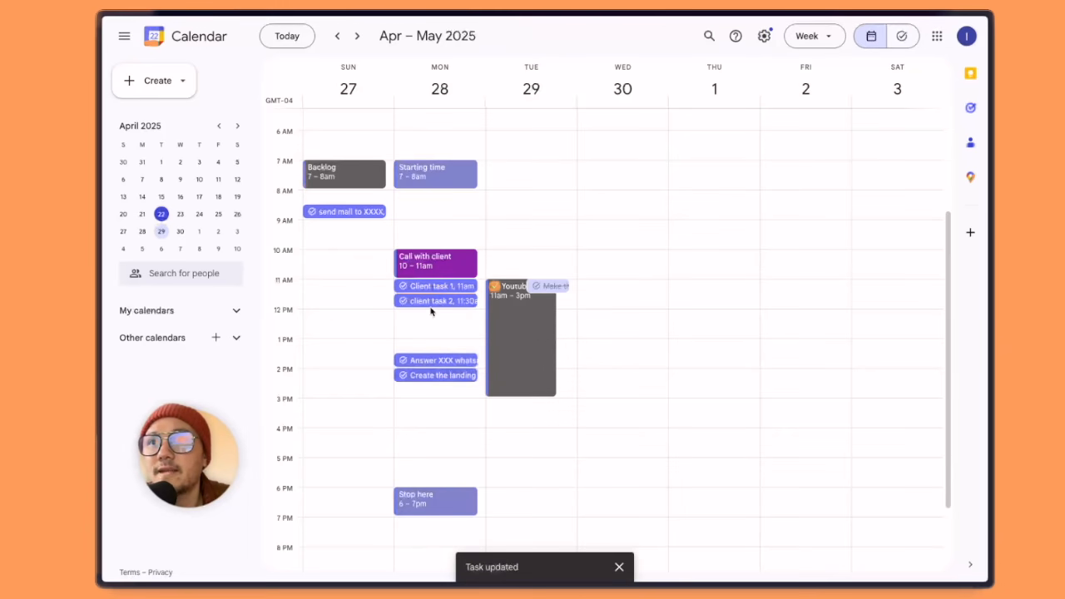
{"action": "left_click_drag", "start_coordinate": [430, 307], "coordinate": [430, 352]}
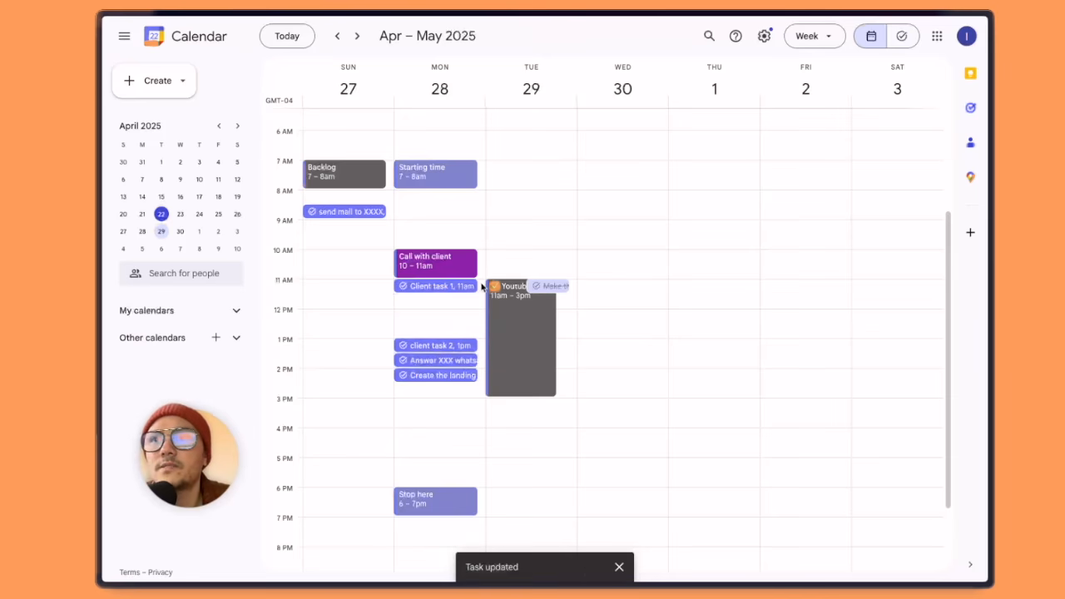
- Create a dark gray event titled "client task 1" on Monday, April 28 from 11:00am to 12:00pm
{"action": "left_click_drag", "start_coordinate": [479, 287], "coordinate": [466, 301]}
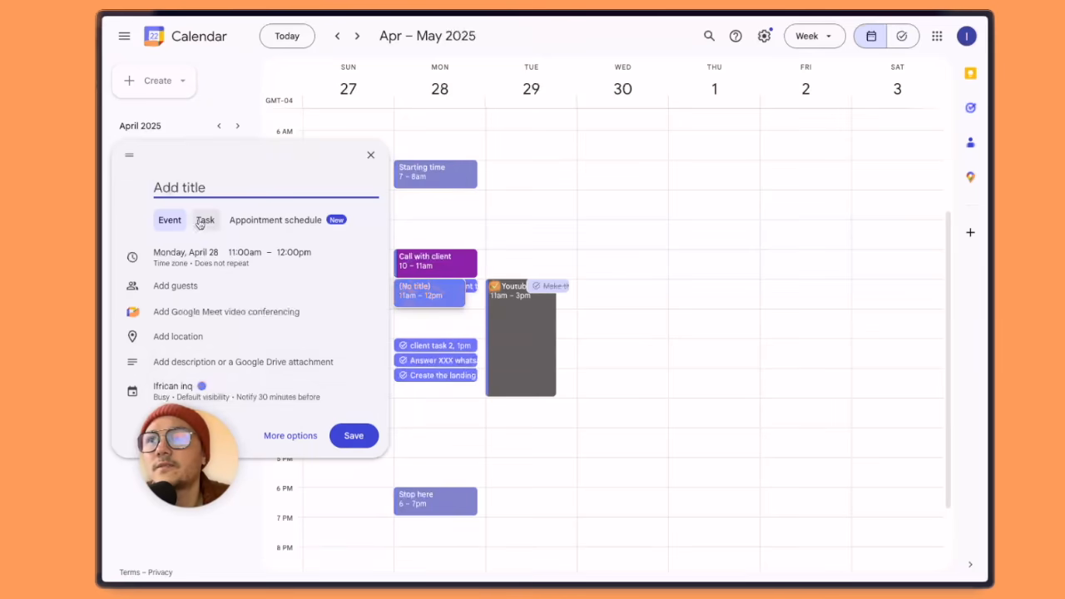
{"action": "left_click", "coordinate": [211, 391]}
{"action": "left_click", "coordinate": [251, 364]}
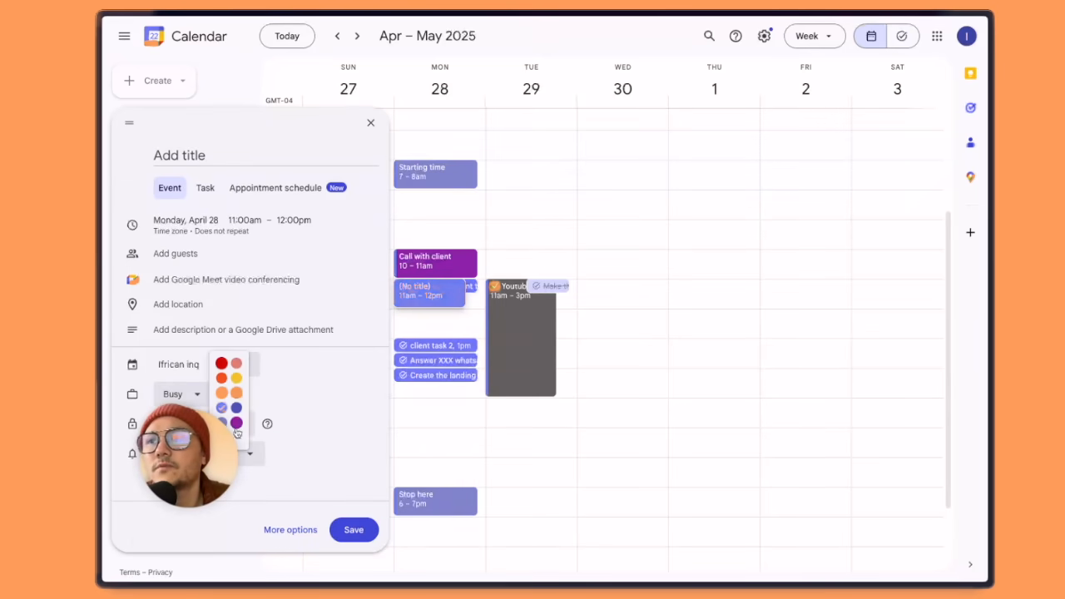
{"action": "left_click_drag", "start_coordinate": [266, 129], "coordinate": [479, 121]}
{"action": "left_click", "coordinate": [463, 365]}
{"action": "left_click", "coordinate": [455, 368]}
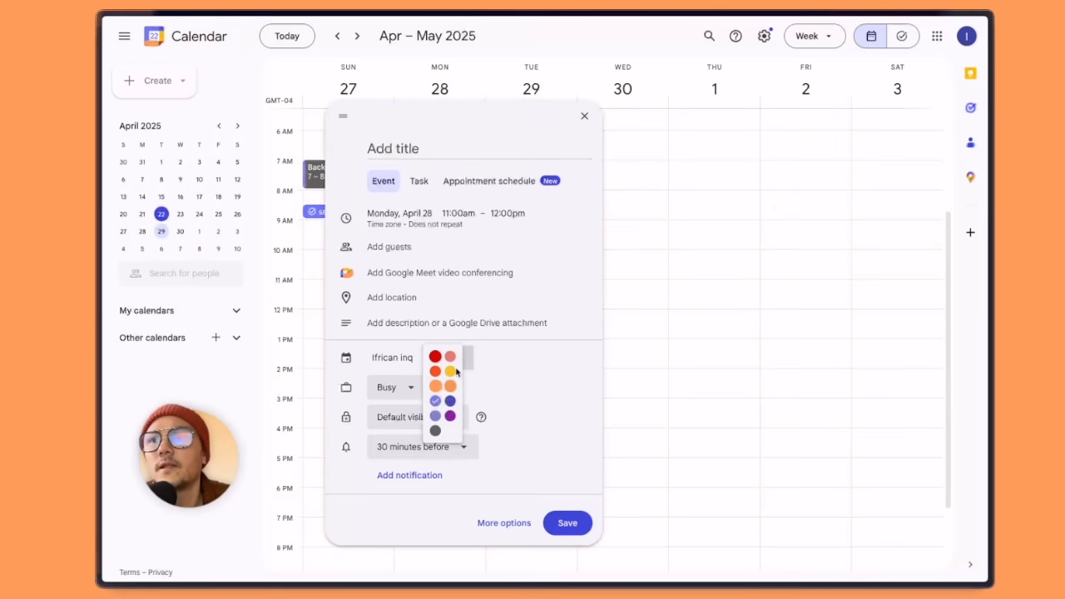
{"action": "left_click", "coordinate": [436, 430]}
{"action": "left_click", "coordinate": [396, 148]}
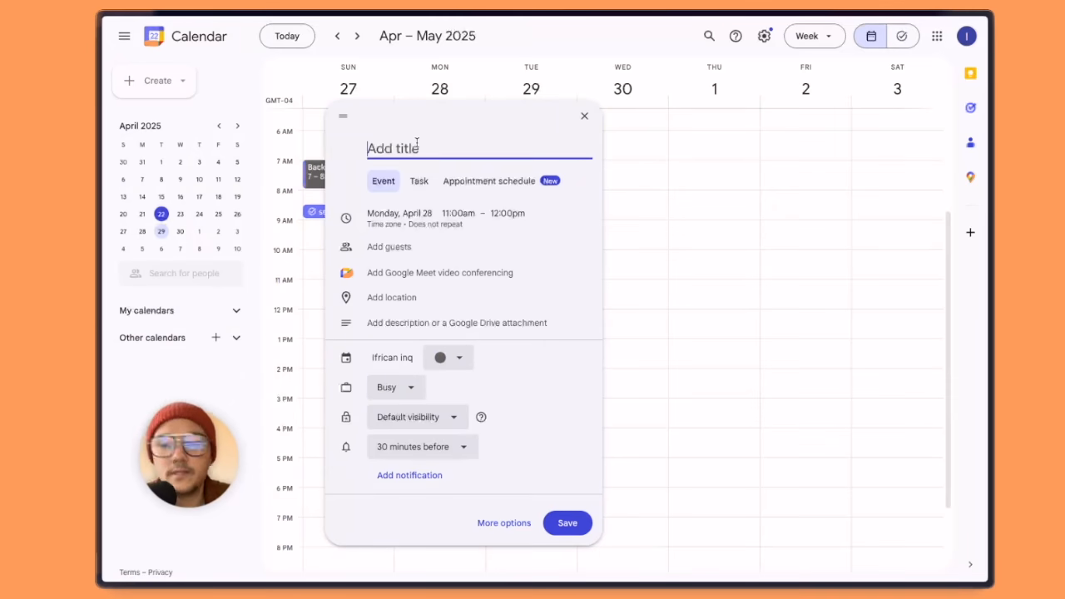
{"action": "type", "text": "client task "}
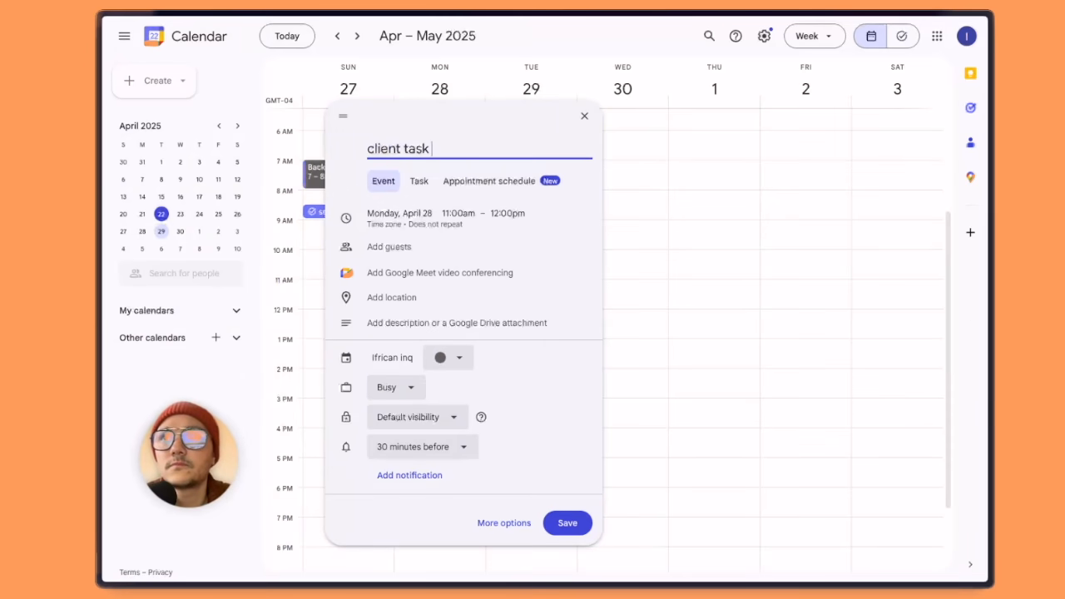
{"action": "type", "text": "1"}
{"action": "left_click", "coordinate": [567, 522]}
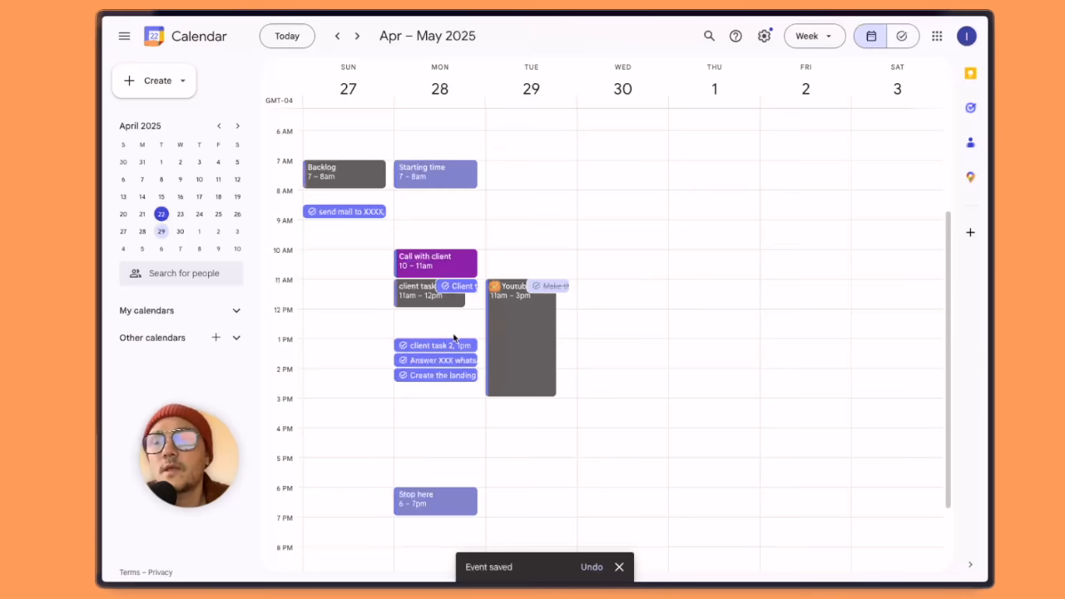
- Add a check mark emoji at the start of the "client task 1" event's title and save it
{"action": "left_click", "coordinate": [410, 291]}
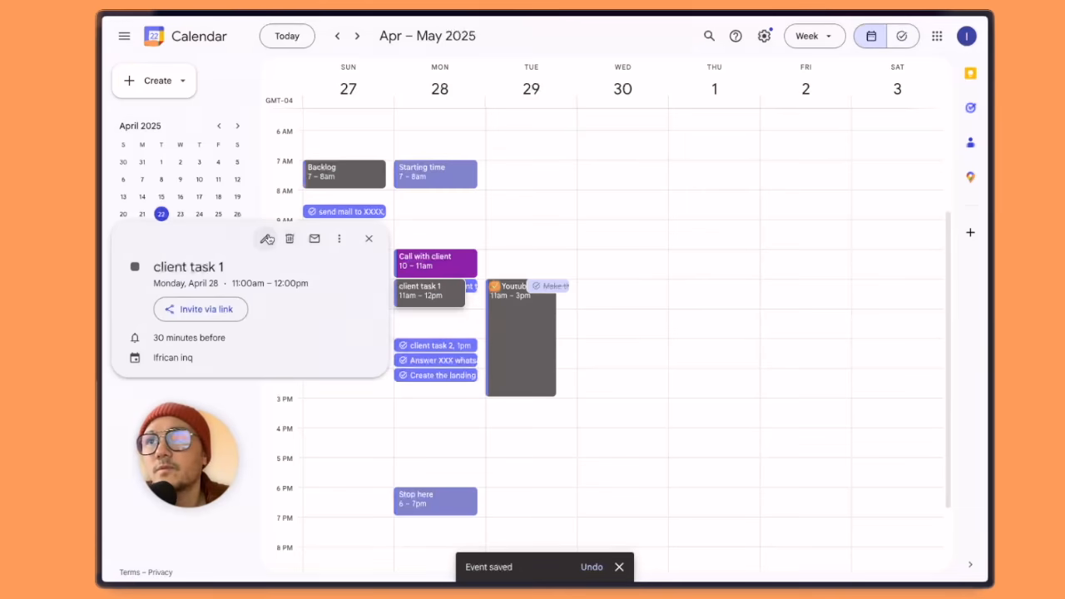
{"action": "left_click", "coordinate": [265, 239]}
{"action": "left_click", "coordinate": [232, 46]}
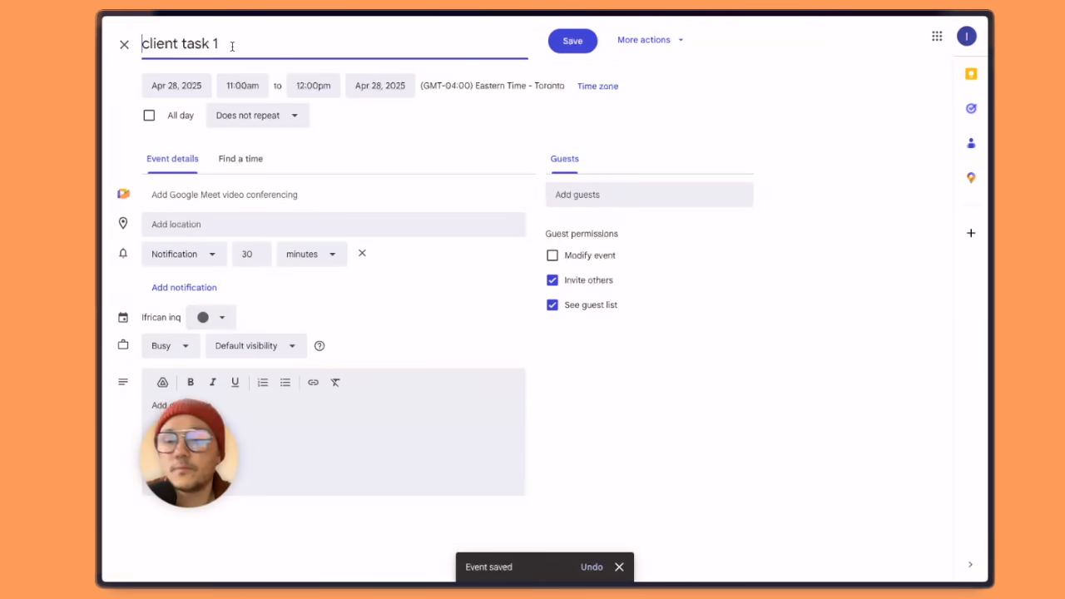
{"action": "key", "text": "super+period"}
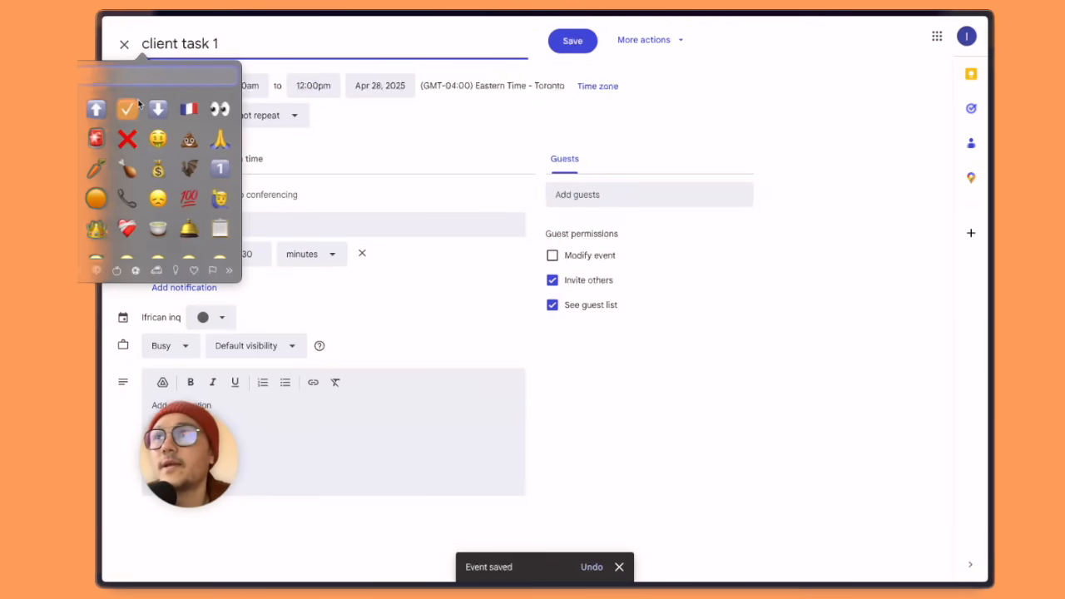
{"action": "left_click", "coordinate": [127, 109]}
{"action": "left_click", "coordinate": [571, 42]}
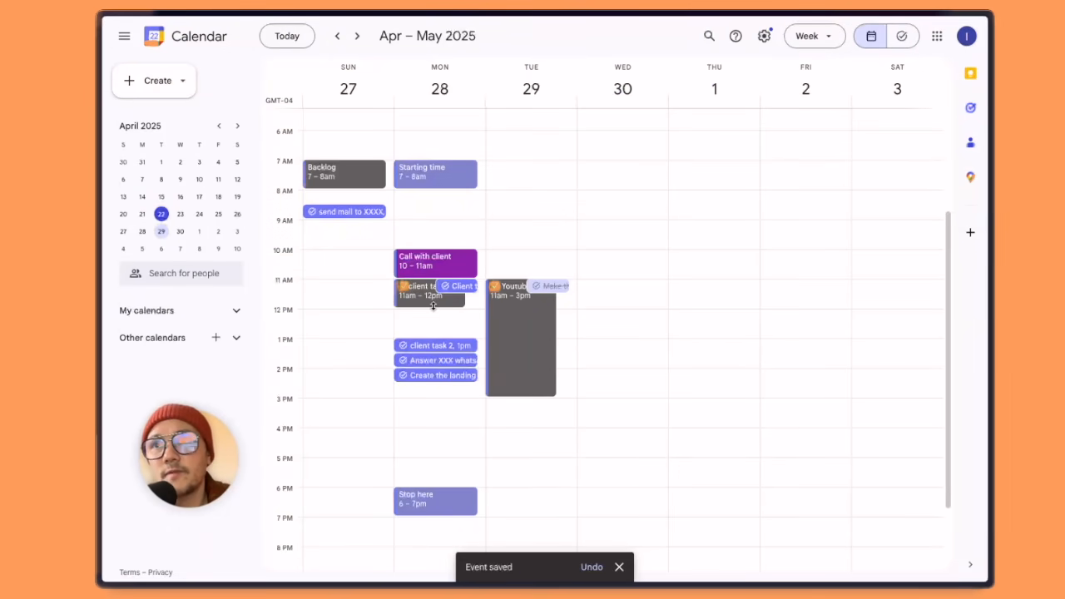
- Extend the "client task 1" event to end at 1pm and mark the matching "Client task 1" task as completed
{"action": "left_click_drag", "start_coordinate": [433, 306], "coordinate": [430, 334]}
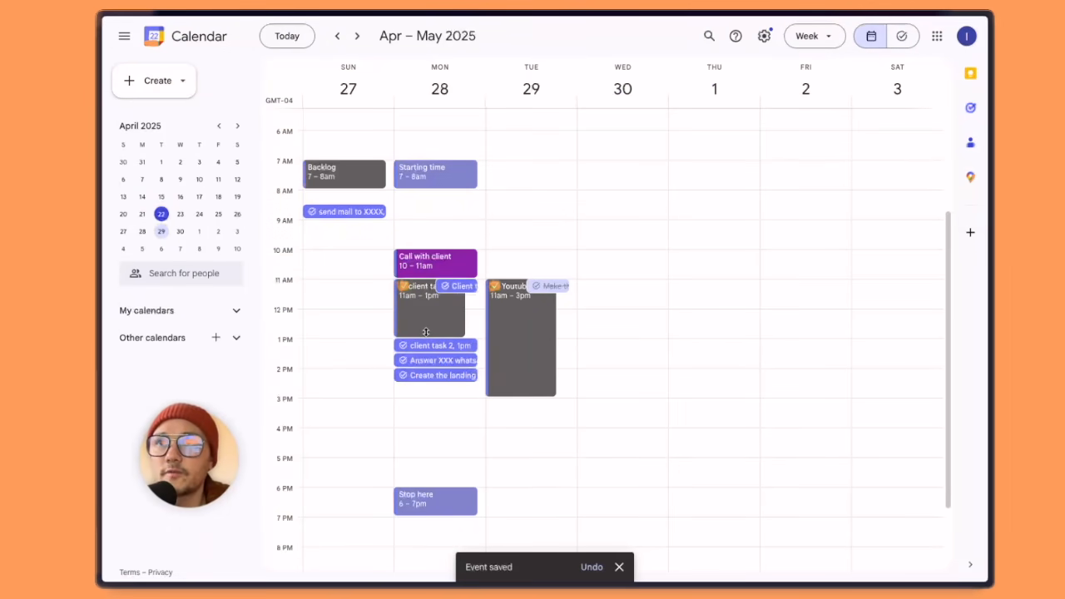
{"action": "left_click", "coordinate": [466, 298]}
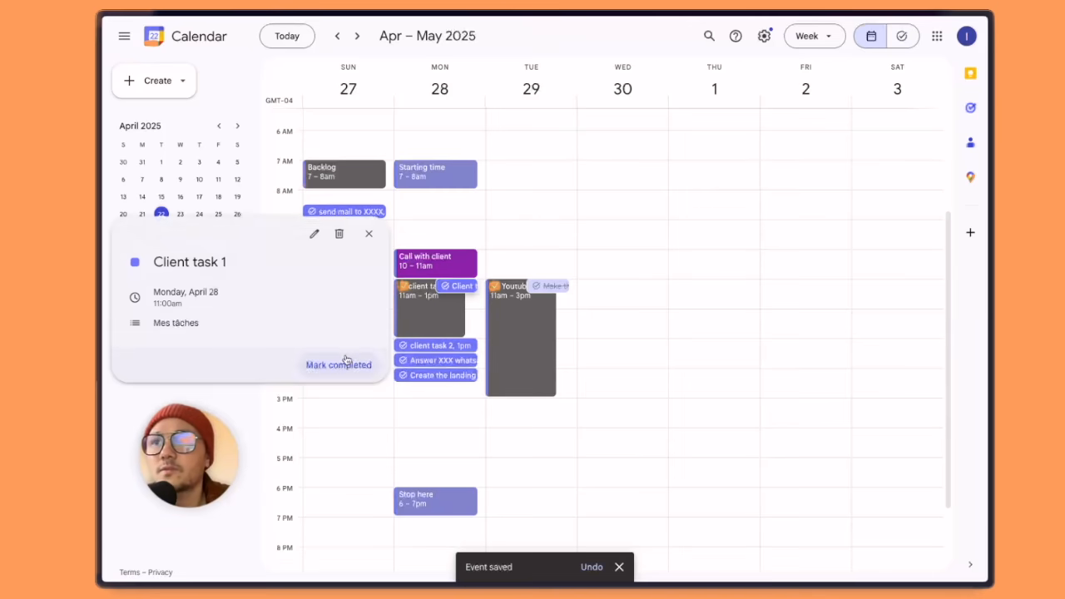
{"action": "left_click", "coordinate": [347, 361]}
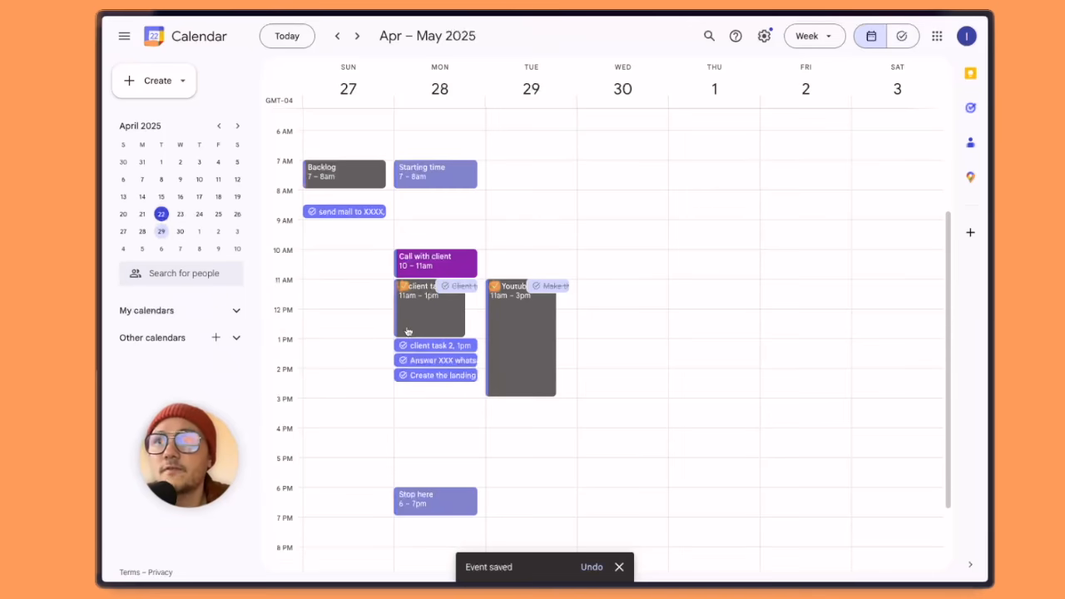
- Move "client task 2" to 2:30pm and create a yellow event titled "tea Pause" on Monday, April 28 from 1:00pm to 1:30pm
{"action": "left_click_drag", "start_coordinate": [430, 348], "coordinate": [470, 349]}
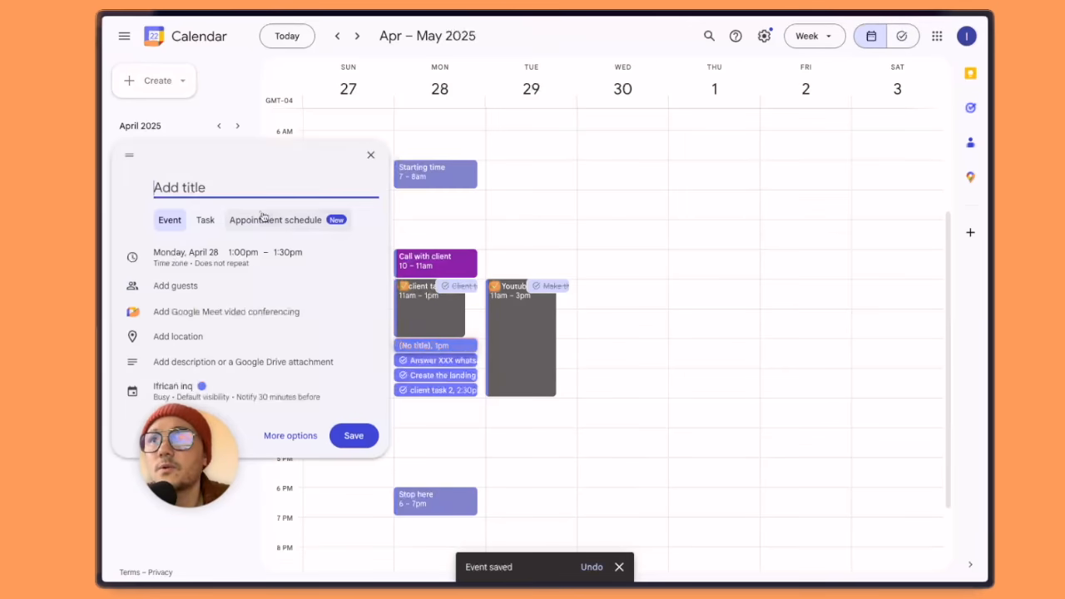
{"action": "type", "text": "Pause"}
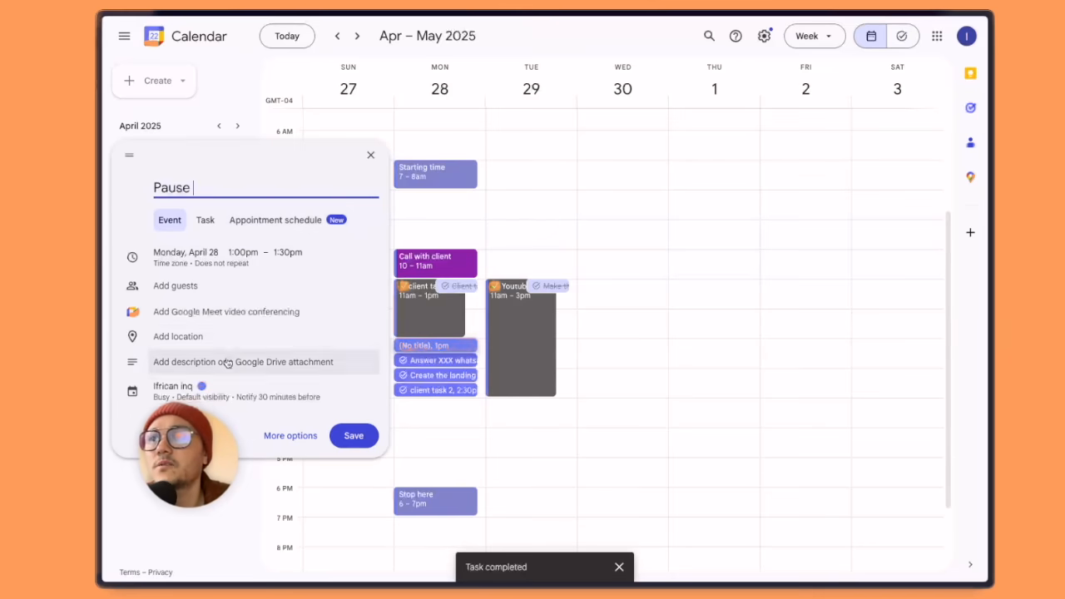
{"action": "left_click", "coordinate": [204, 386]}
{"action": "left_click", "coordinate": [248, 366]}
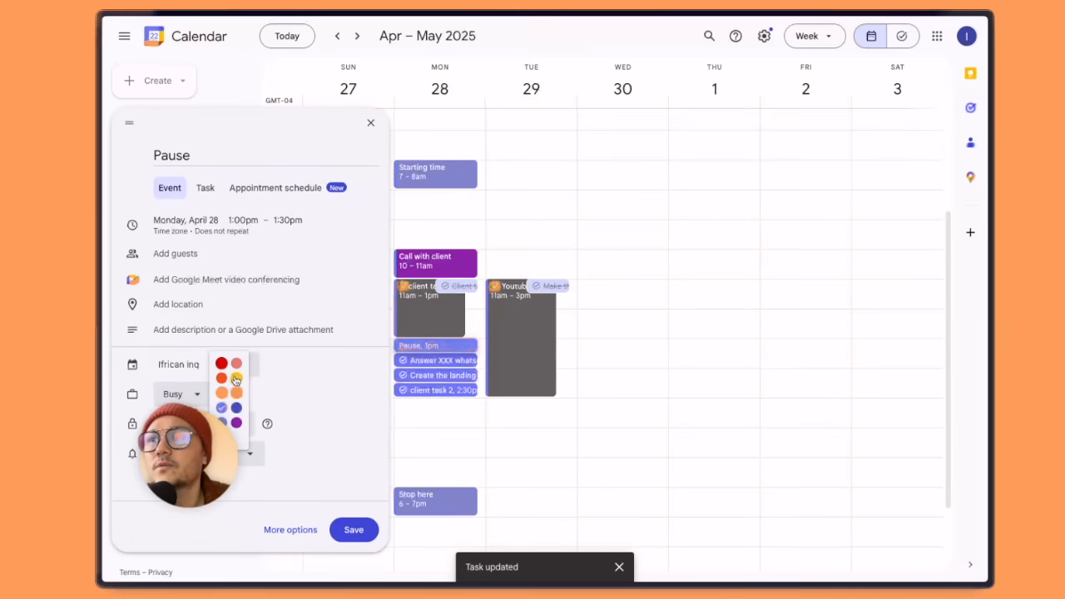
{"action": "left_click", "coordinate": [236, 378]}
{"action": "left_click", "coordinate": [227, 155]}
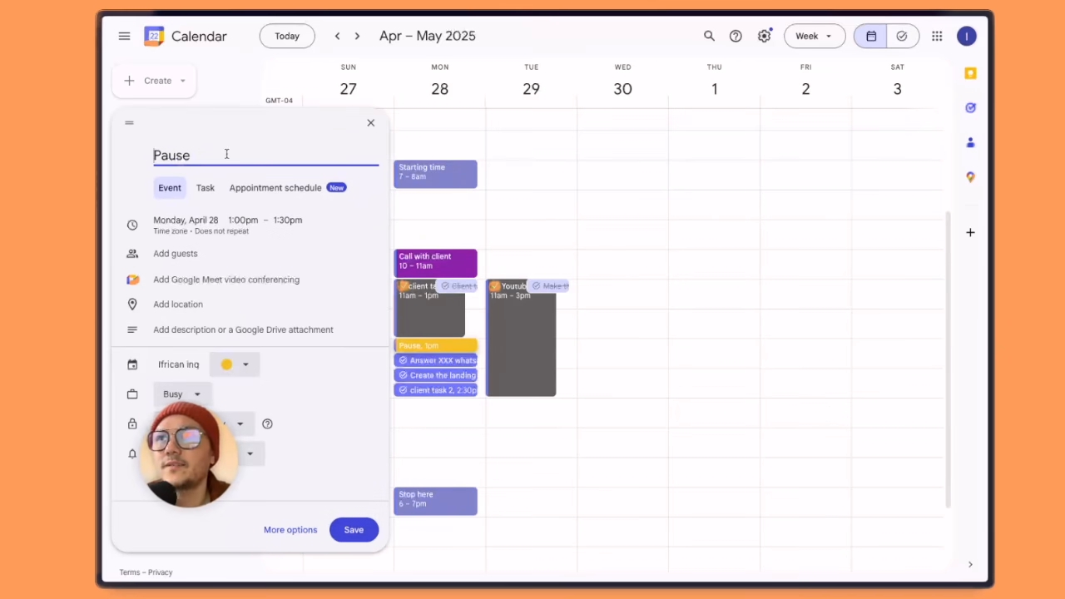
{"action": "key", "text": "Home"}
{"action": "type", "text": "teaa"}
{"action": "key", "text": "BackSpace"}
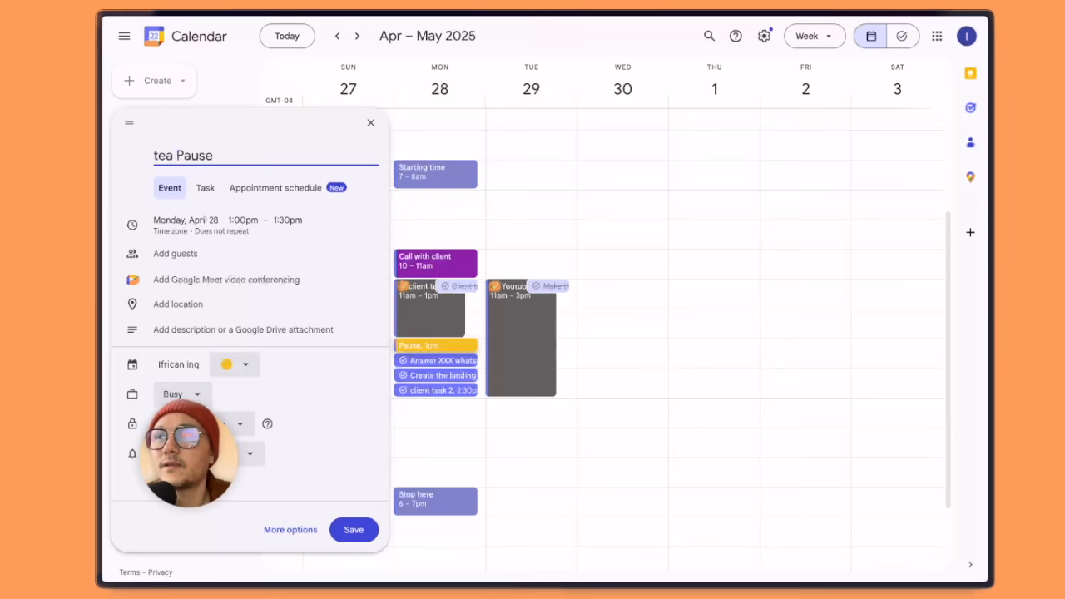
{"action": "left_click", "coordinate": [353, 529]}
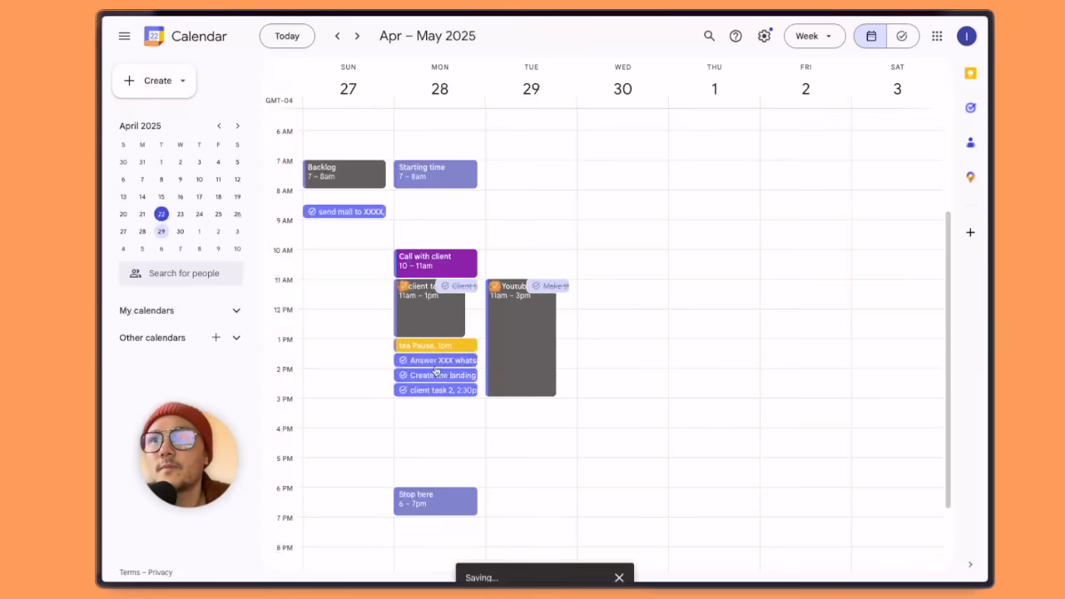
- Rename Monday's yellow "tea Pause" event as "tea"
{"action": "left_click", "coordinate": [438, 345]}
{"action": "left_click", "coordinate": [260, 243]}
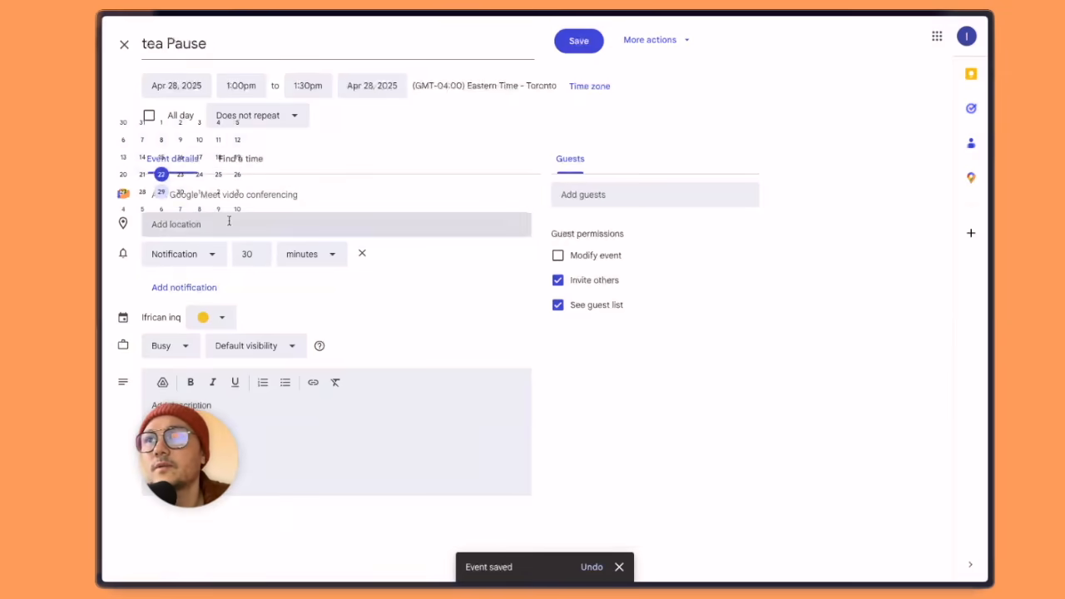
{"action": "double_click", "coordinate": [193, 45]}
{"action": "key", "text": "BackSpace"}
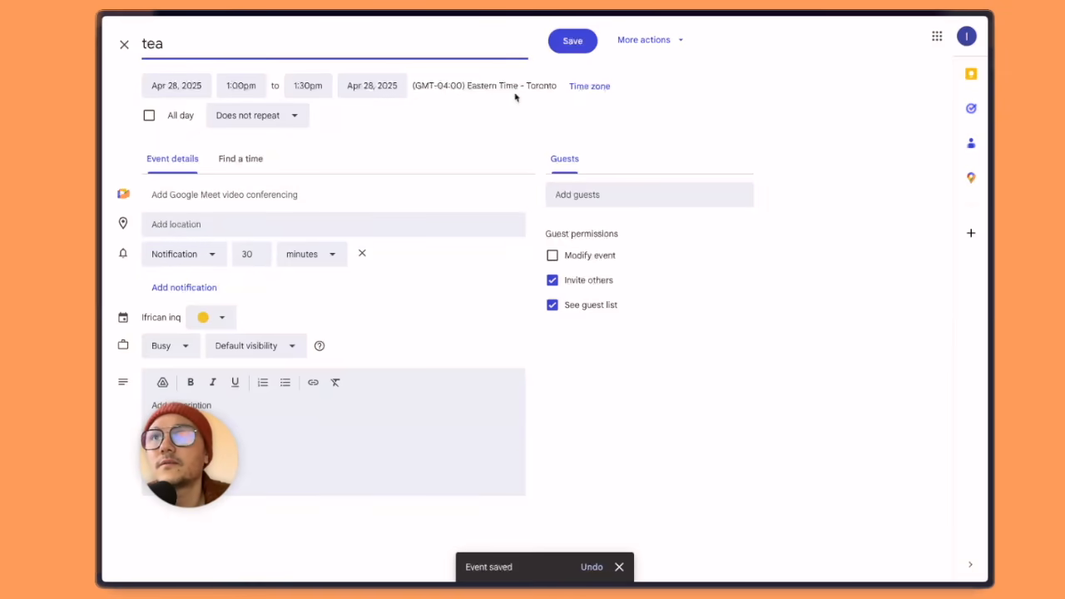
{"action": "left_click", "coordinate": [573, 41]}
{"action": "left_click", "coordinate": [454, 346]}
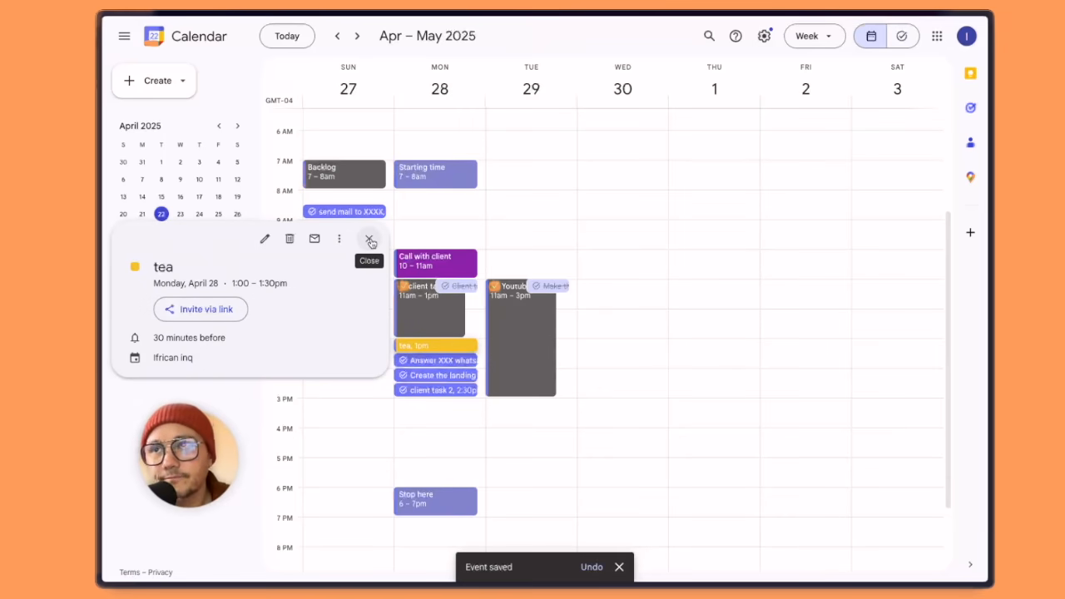
{"action": "left_click", "coordinate": [369, 240]}
- Rename Monday's yellow 1:00pm event as "Break" and save it
{"action": "left_click", "coordinate": [438, 345]}
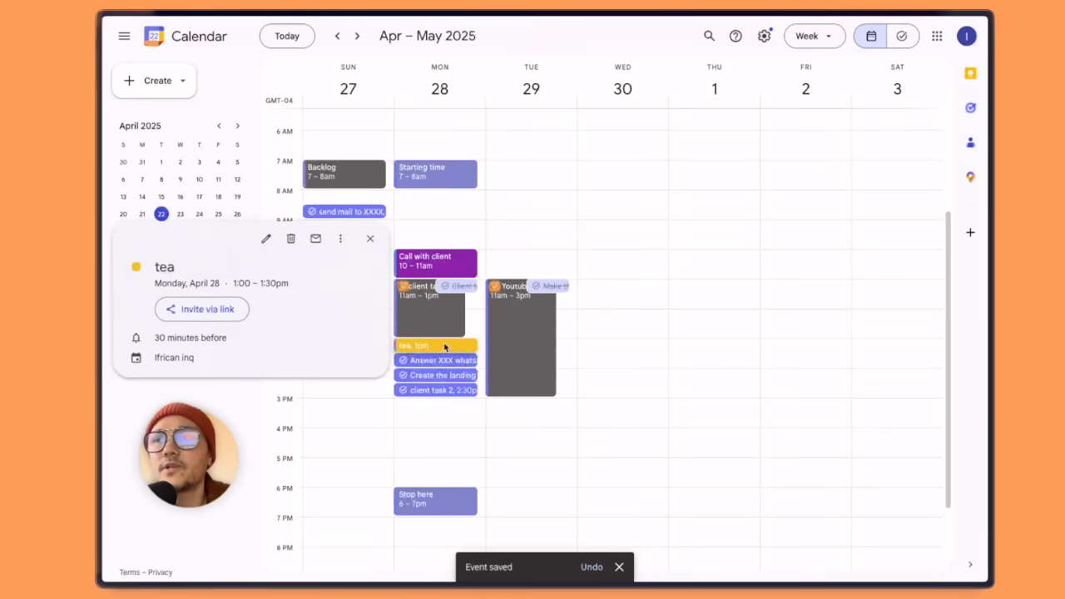
{"action": "left_click", "coordinate": [265, 239]}
{"action": "left_click", "coordinate": [261, 36]}
{"action": "key", "text": "ctrl+a"}
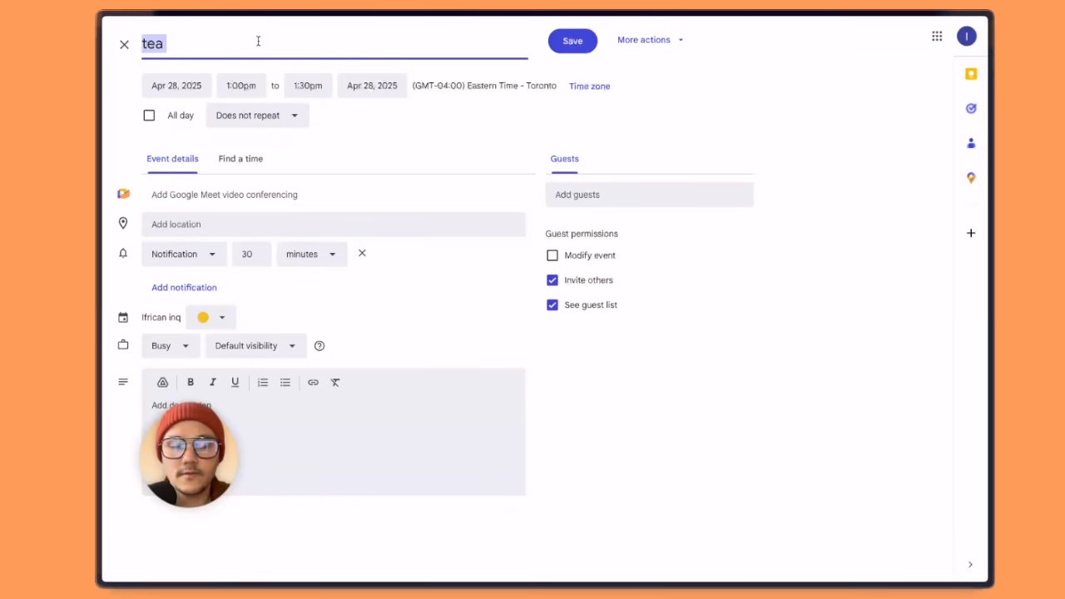
{"action": "type", "text": "Breack"}
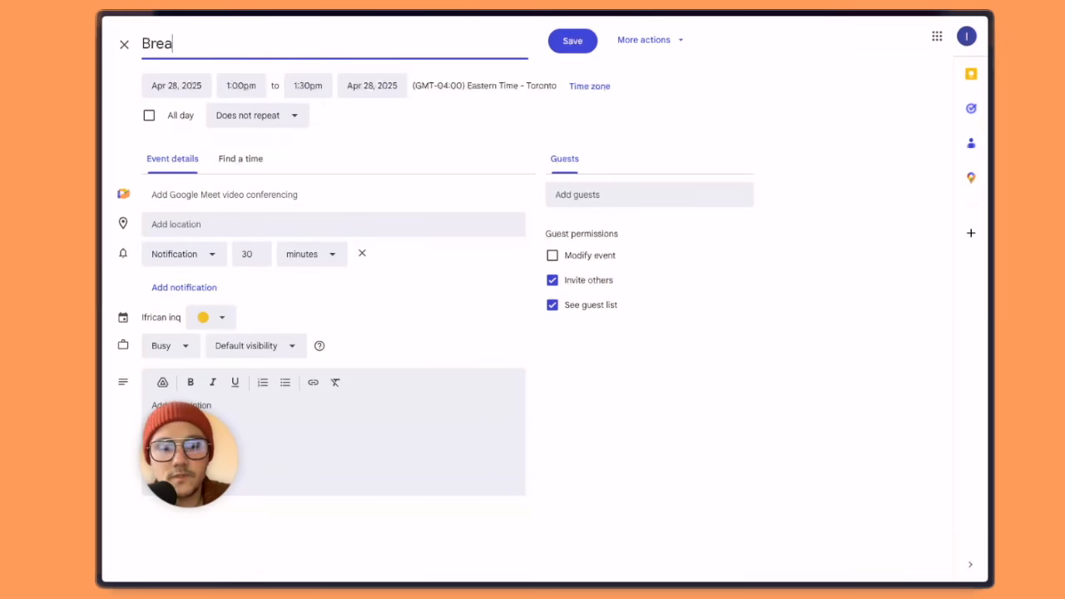
{"action": "left_click", "coordinate": [573, 41]}
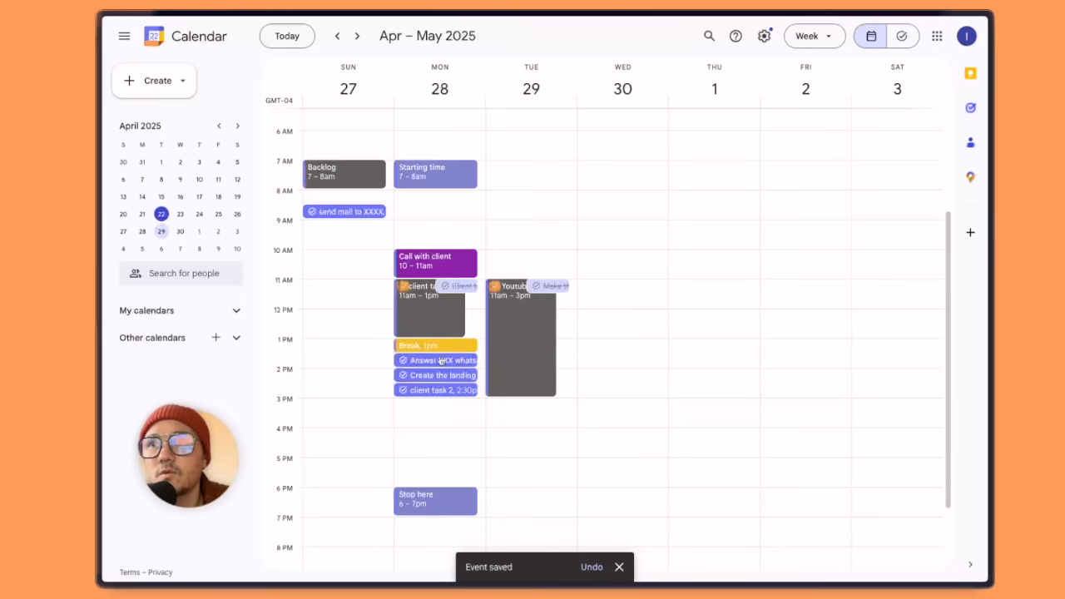
- Move the "Answer XXX", "Create the landing" and "client task 2" tasks from Monday afternoon to the same times on Sunday, April 27
{"action": "left_click_drag", "start_coordinate": [441, 363], "coordinate": [349, 370]}
{"action": "left_click_drag", "start_coordinate": [463, 378], "coordinate": [371, 385]}
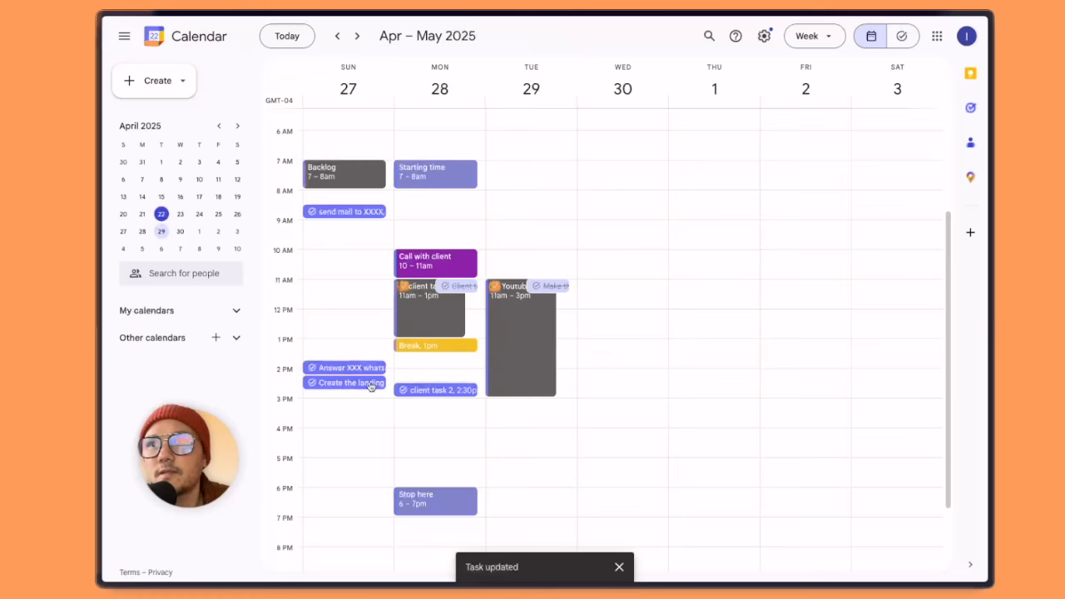
{"action": "left_click_drag", "start_coordinate": [448, 391], "coordinate": [357, 391]}
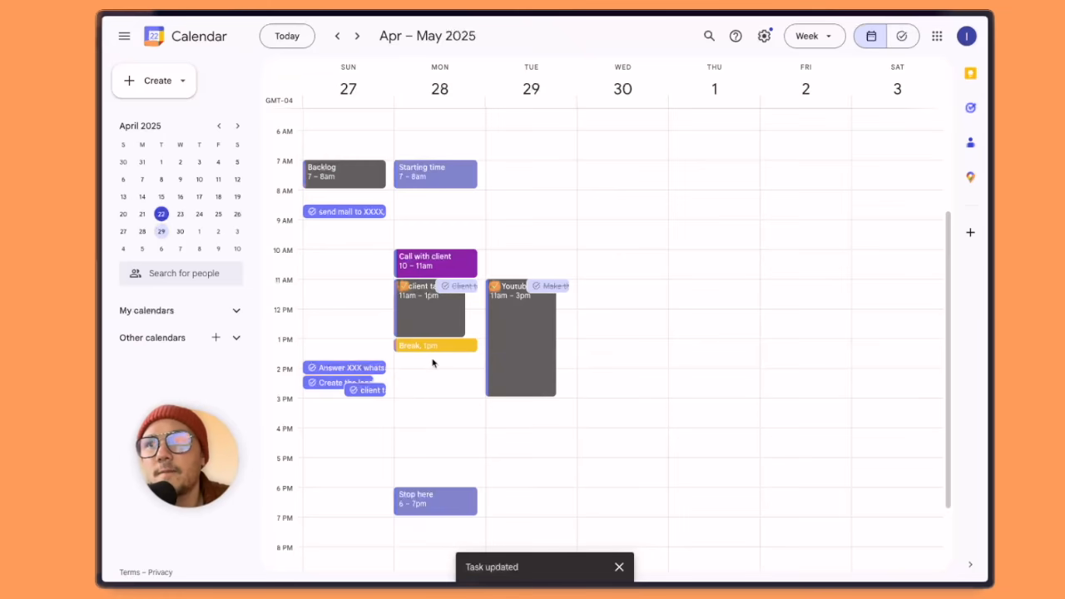
- Create an untitled event on Monday, April 28 from 1:30pm to 6:00pm in Graphite and save it
{"action": "left_click_drag", "start_coordinate": [433, 363], "coordinate": [433, 485]}
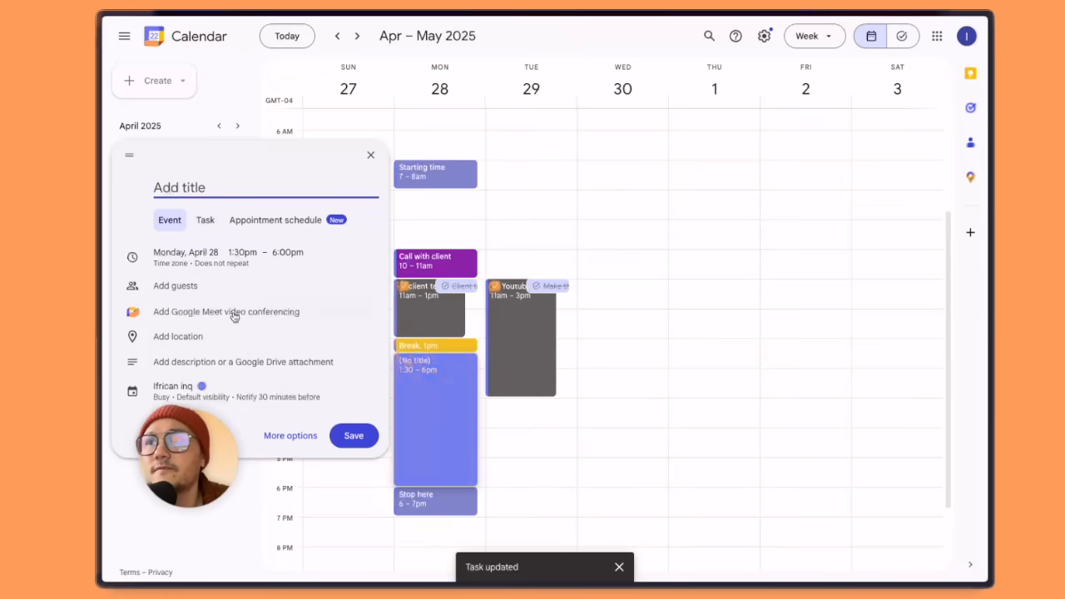
{"action": "left_click_drag", "start_coordinate": [225, 150], "coordinate": [572, 132]}
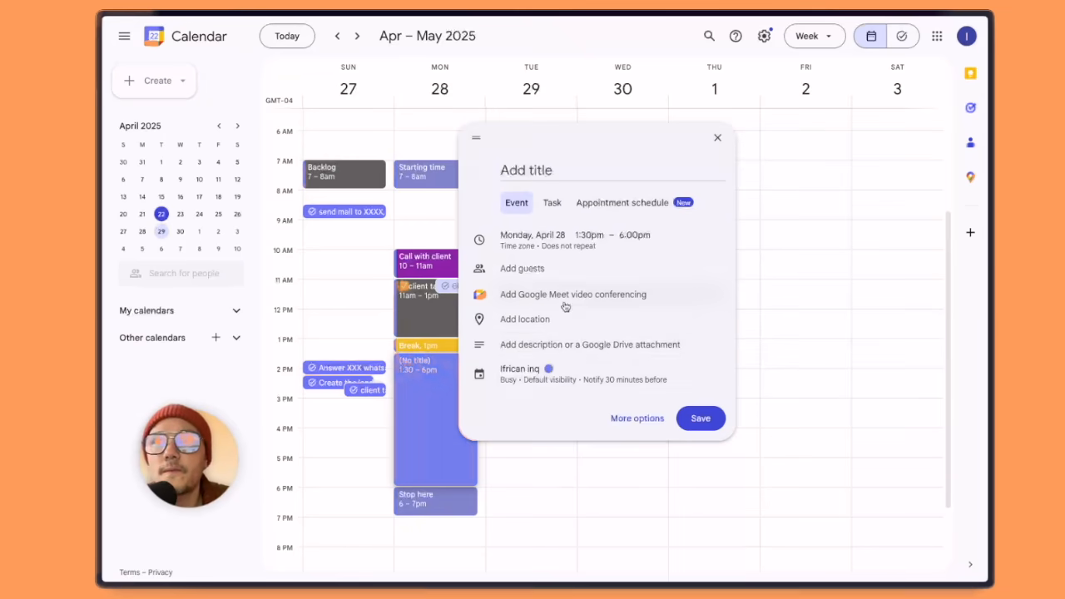
{"action": "left_click", "coordinate": [552, 370]}
{"action": "left_click", "coordinate": [582, 363]}
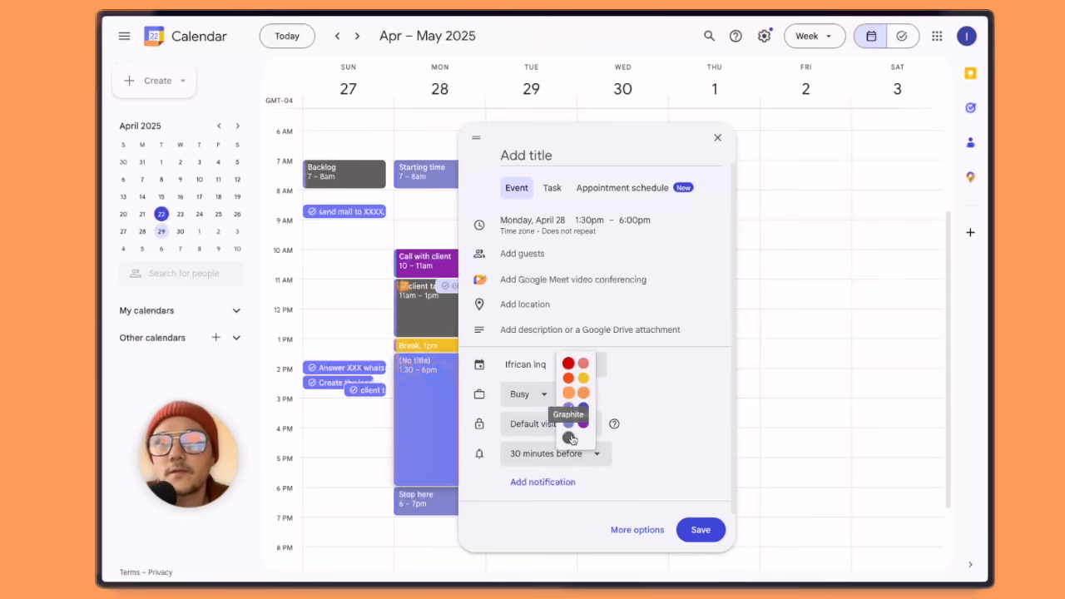
{"action": "left_click", "coordinate": [570, 439]}
{"action": "left_click", "coordinate": [701, 531]}
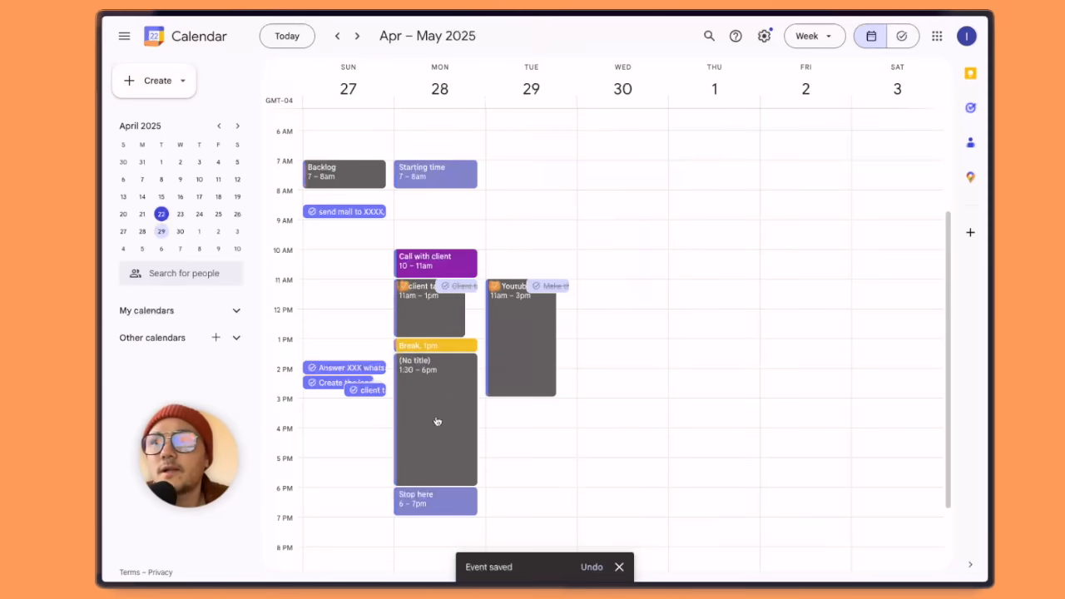
- Place the "Answer XXX", "Create the landing" and "client task 2" tasks inside Monday's 1:30pm block at 3pm, 3:45pm and 4:15pm
{"action": "left_click_drag", "start_coordinate": [356, 390], "coordinate": [355, 403]}
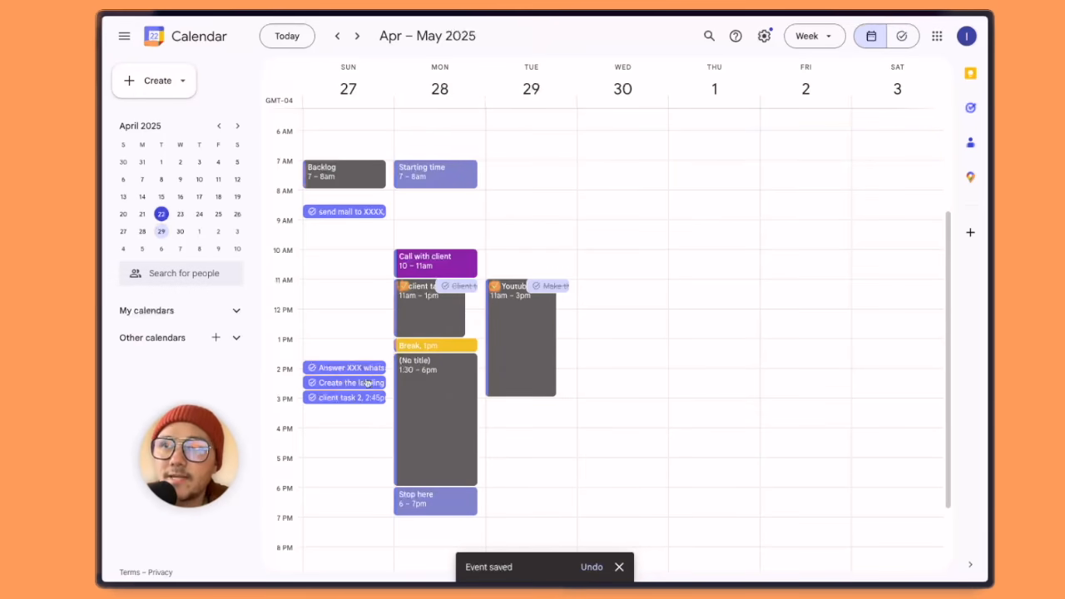
{"action": "left_click_drag", "start_coordinate": [339, 367], "coordinate": [435, 405]}
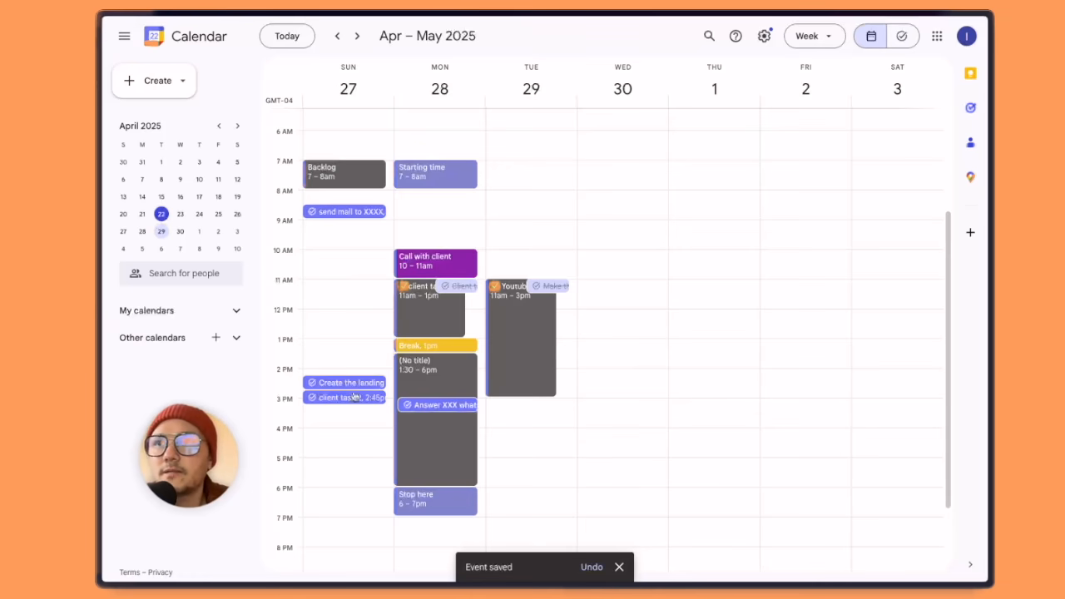
{"action": "left_click_drag", "start_coordinate": [333, 383], "coordinate": [442, 448]}
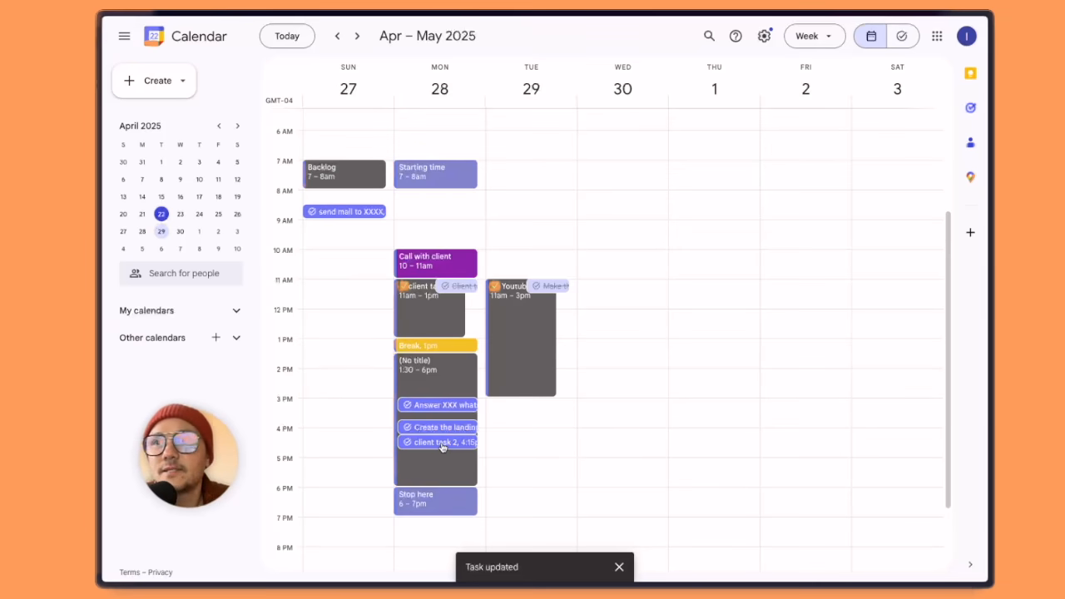
- Return the "Answer XXX", "Create the landing" and "client task 2" tasks to Sunday's backlog at 9am, 9:30am and 10am
{"action": "left_click_drag", "start_coordinate": [438, 407], "coordinate": [333, 242]}
{"action": "left_click_drag", "start_coordinate": [439, 431], "coordinate": [335, 245]}
{"action": "left_click_drag", "start_coordinate": [442, 445], "coordinate": [348, 257]}
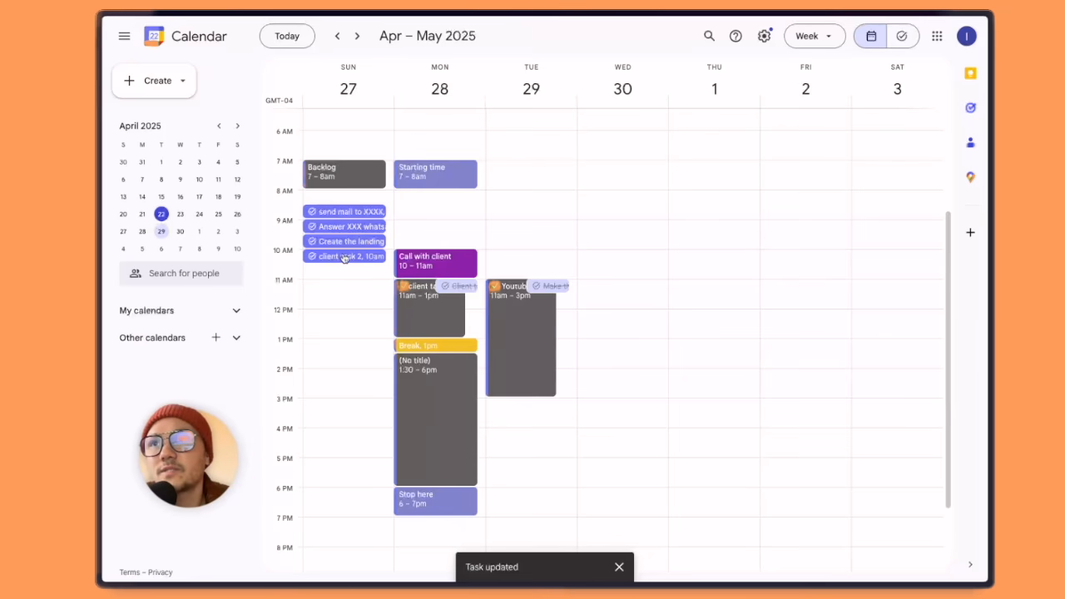
- Try "client task 2" and "Create the landing" in Monday's afternoon block, and reschedule them to Thursday 8am and Wednesday 8am respectively
{"action": "left_click_drag", "start_coordinate": [344, 258], "coordinate": [423, 425]}
{"action": "left_click_drag", "start_coordinate": [333, 241], "coordinate": [415, 404]}
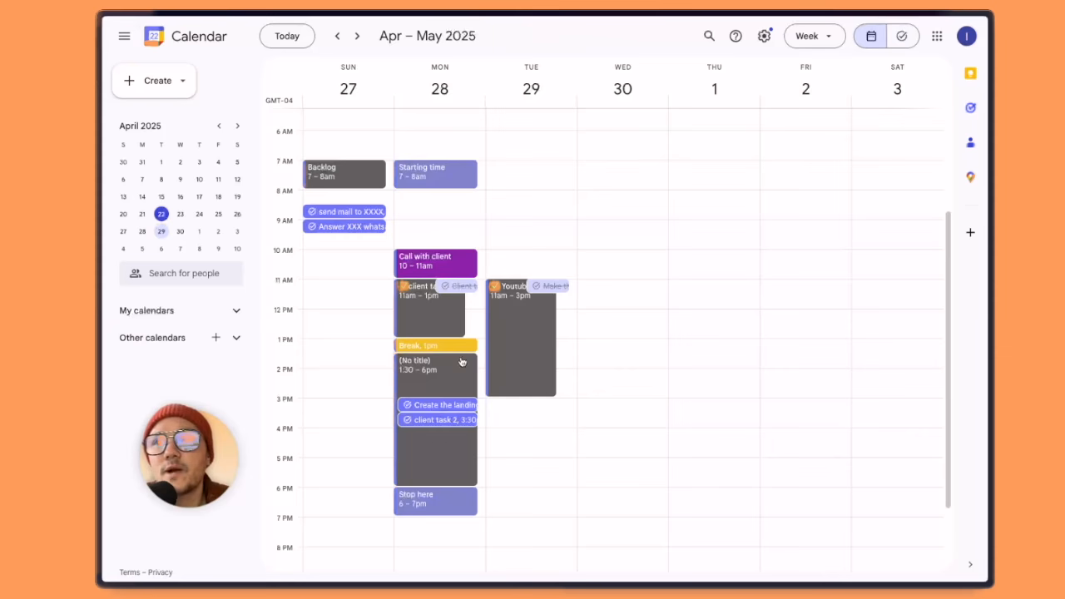
{"action": "left_click_drag", "start_coordinate": [428, 405], "coordinate": [616, 201]}
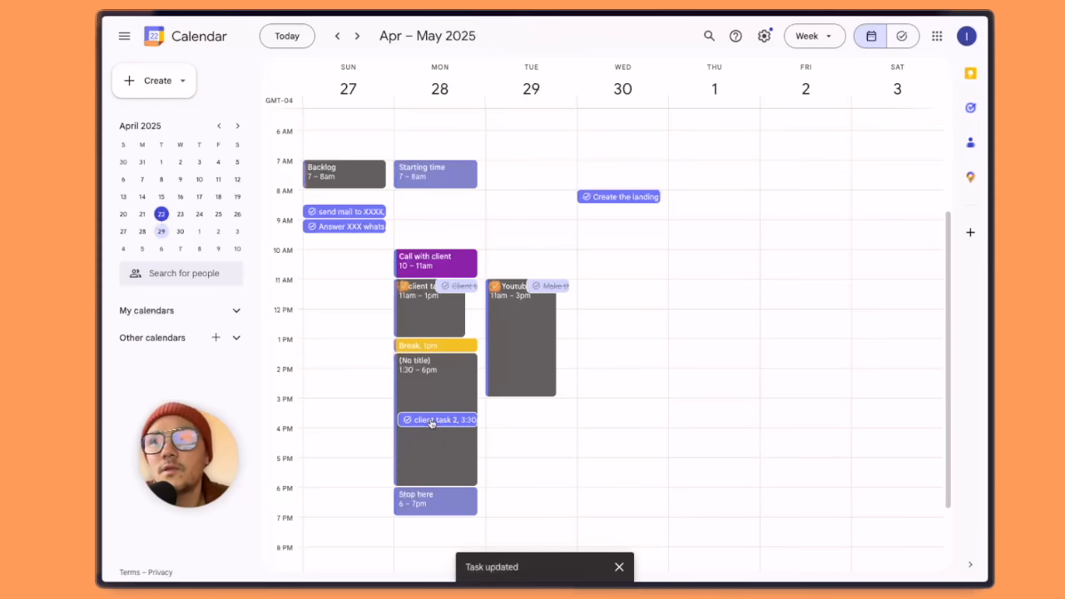
{"action": "left_click_drag", "start_coordinate": [428, 422], "coordinate": [719, 201]}
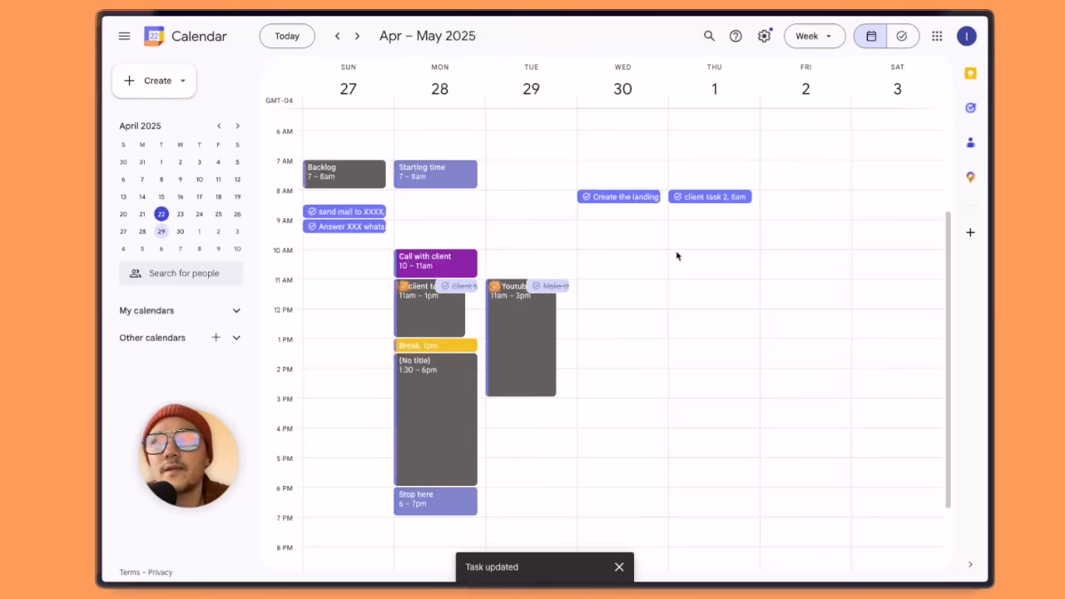
- Create a purple event titled "client call" on Wednesday, April 30 from 10:00am to 11:00am and save it
{"action": "left_click", "coordinate": [641, 259]}
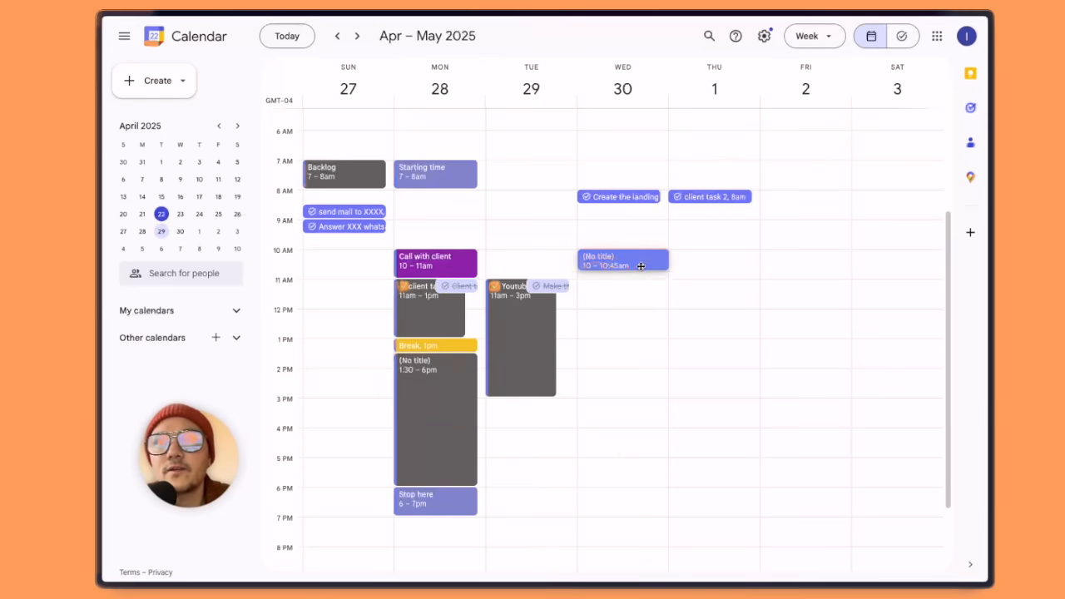
{"action": "type", "text": "client "}
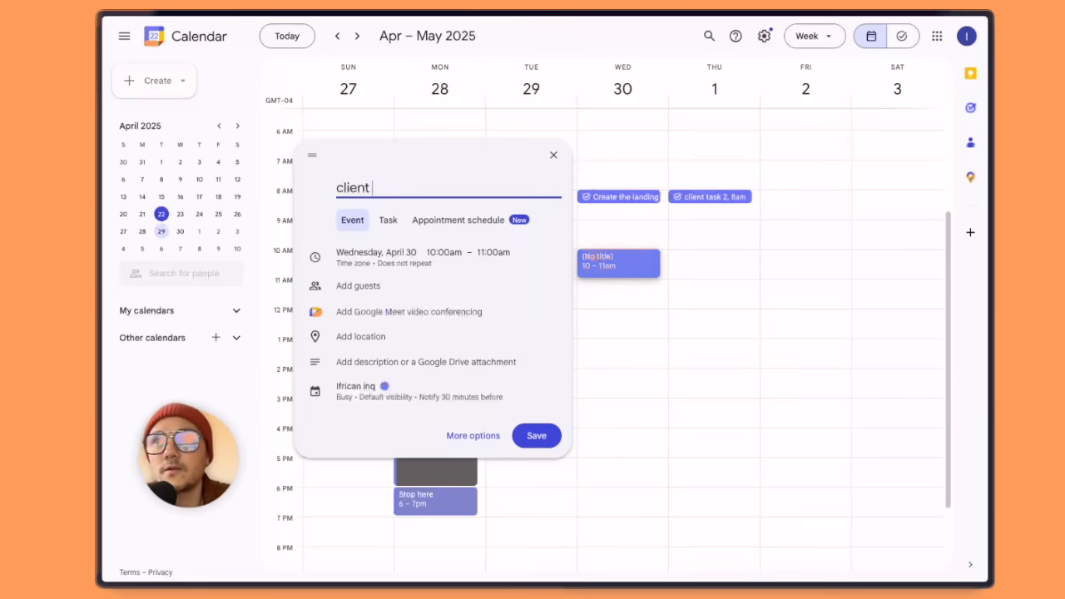
{"action": "type", "text": "call"}
{"action": "left_click", "coordinate": [391, 388]}
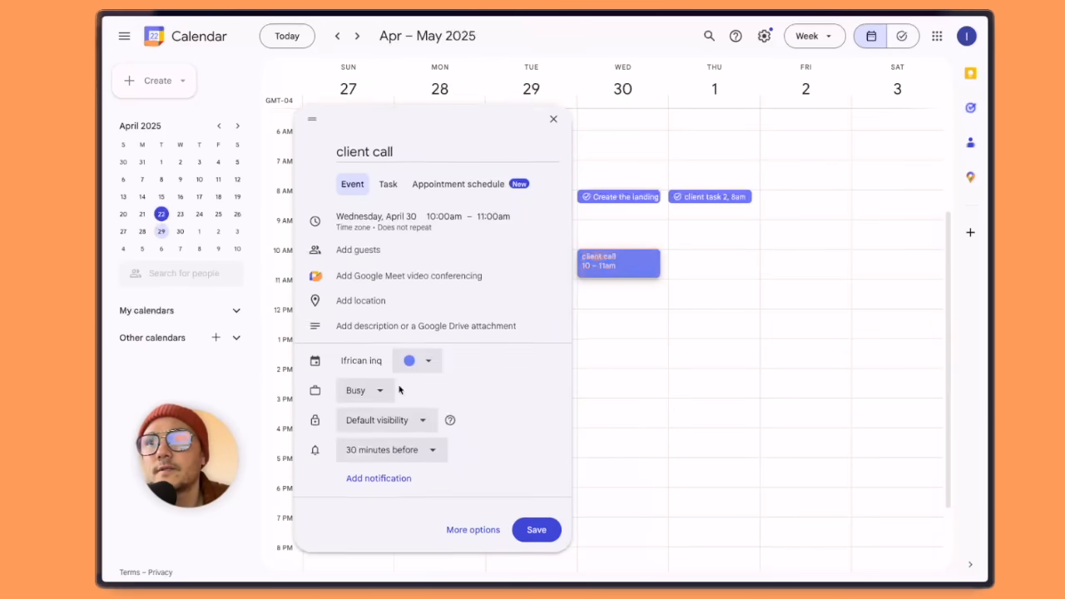
{"action": "left_click", "coordinate": [428, 360]}
{"action": "left_click", "coordinate": [421, 425]}
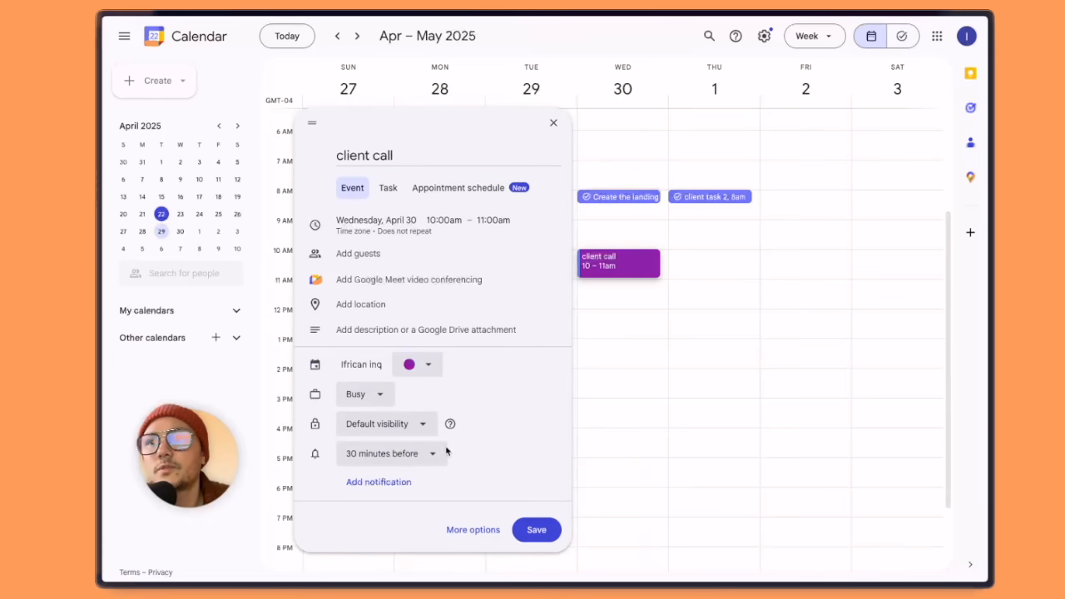
{"action": "left_click", "coordinate": [537, 530]}
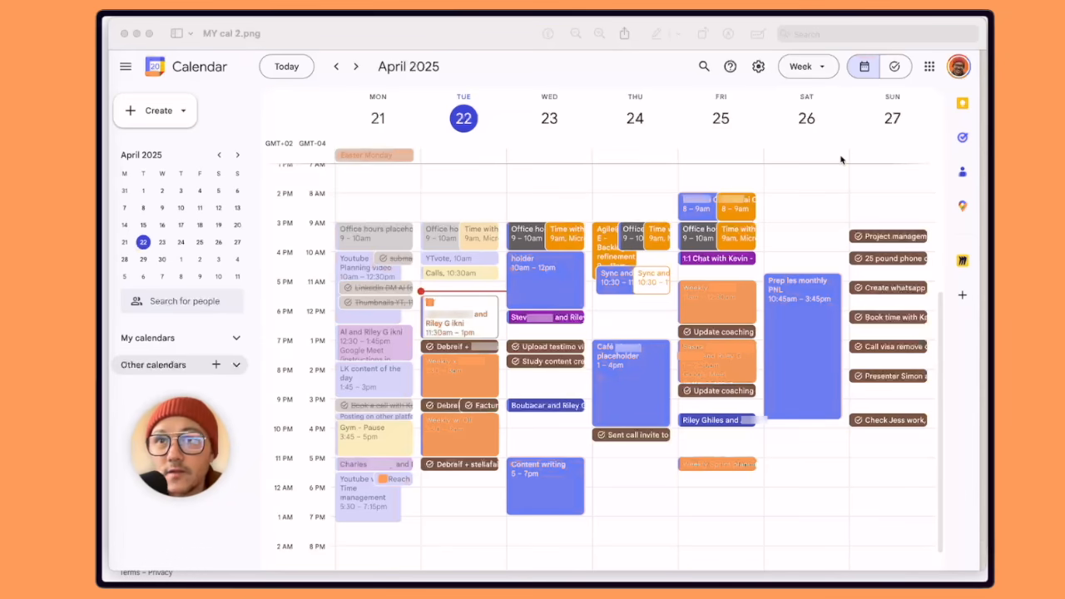
- Examine the Sunday 27 backlog tasks and a crossed-out Monday 21 task in the image MY cal 2.png, and close the image
{"action": "left_click", "coordinate": [884, 170]}
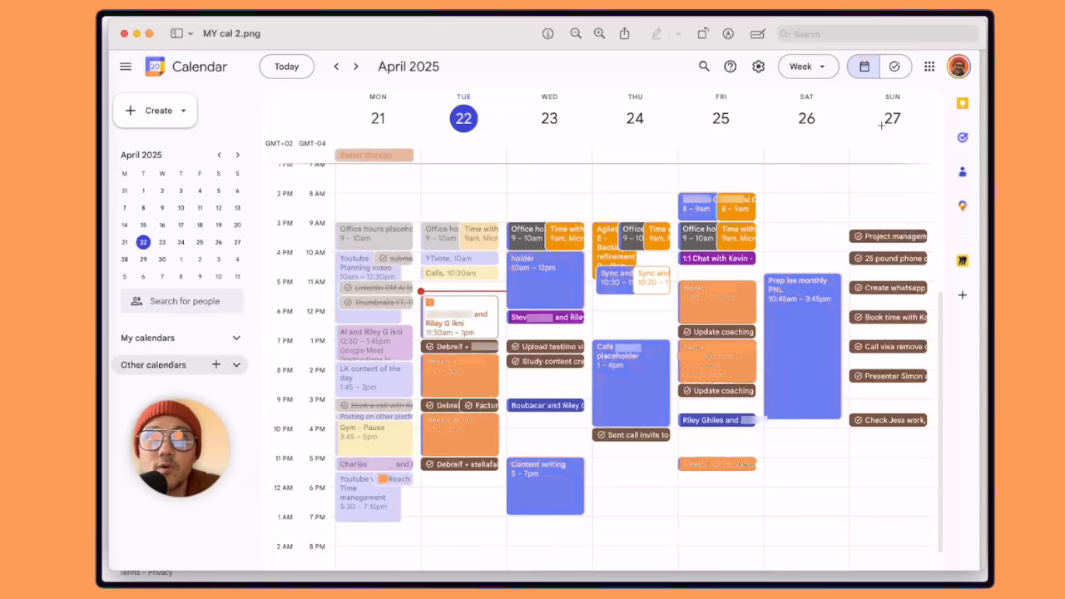
{"action": "left_click_drag", "start_coordinate": [851, 148], "coordinate": [940, 485]}
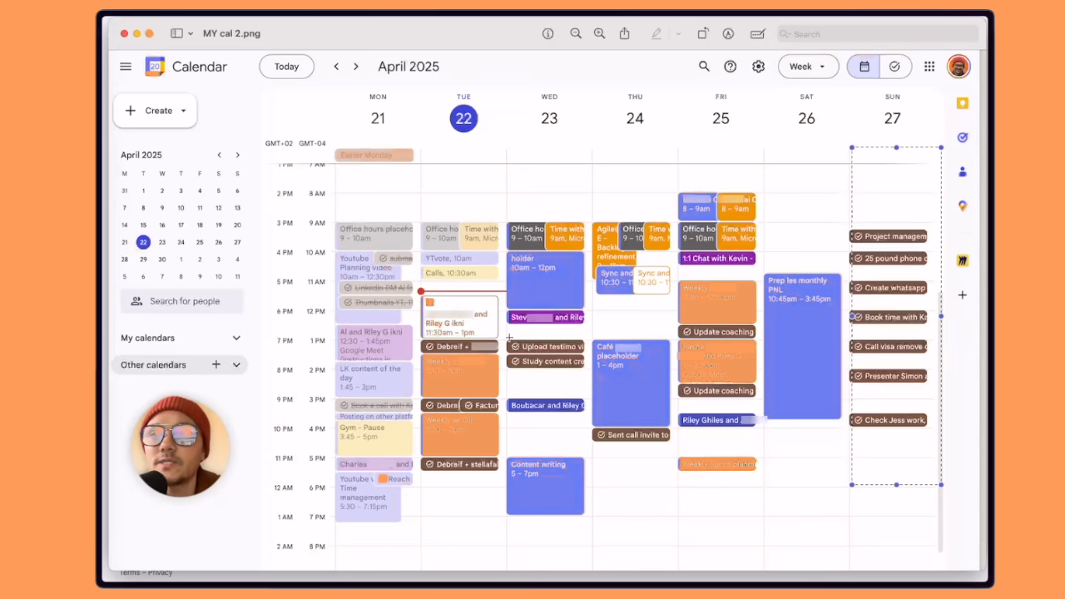
{"action": "left_click_drag", "start_coordinate": [373, 250], "coordinate": [406, 264]}
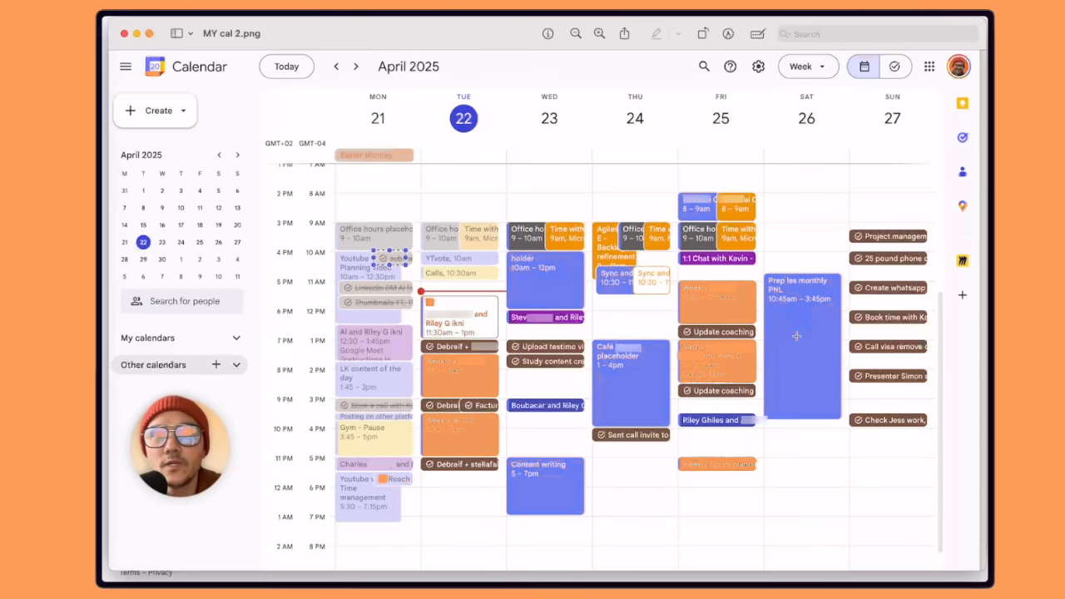
{"action": "left_click", "coordinate": [123, 35]}
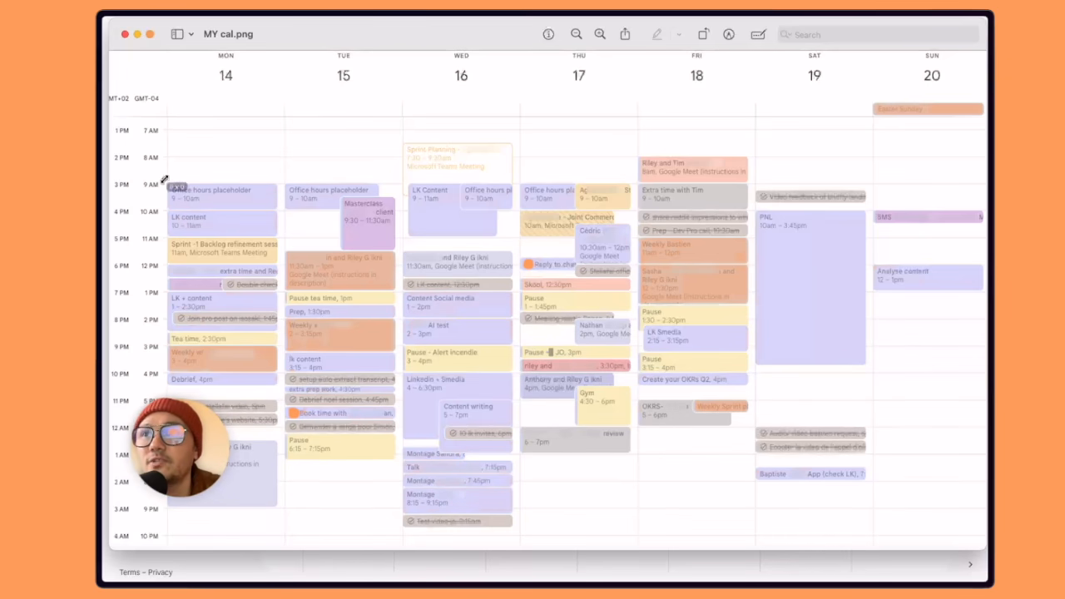
- Outline Monday 14's events and the pause blocks on Tuesday 15, Wednesday 16 and Thursday 17 in the image MY cal.png
{"action": "left_click_drag", "start_coordinate": [165, 180], "coordinate": [264, 486]}
{"action": "left_click_drag", "start_coordinate": [284, 288], "coordinate": [398, 308]}
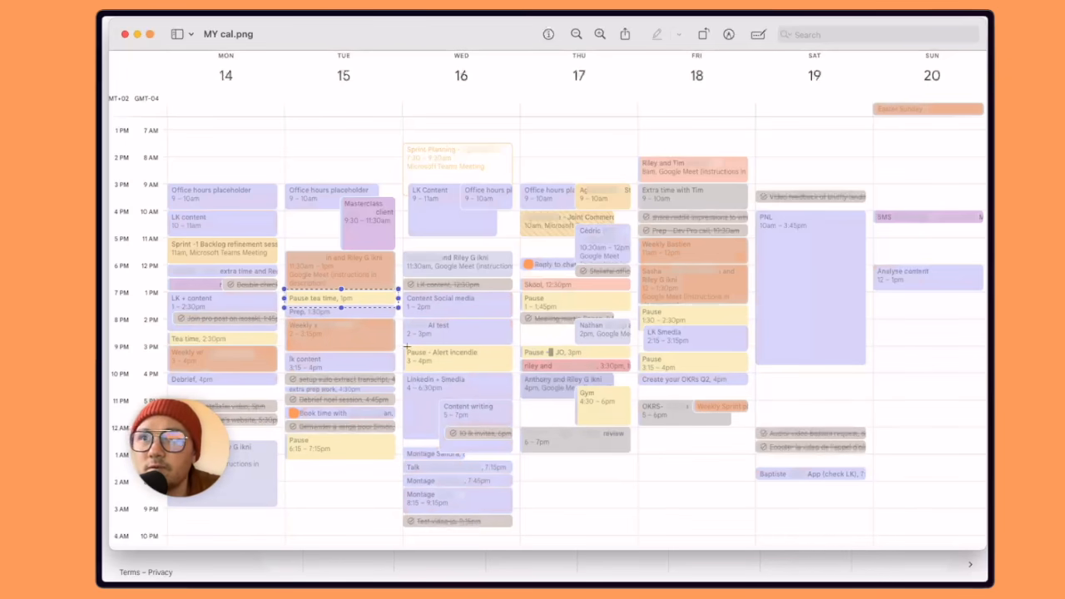
{"action": "left_click_drag", "start_coordinate": [402, 346], "coordinate": [511, 376]}
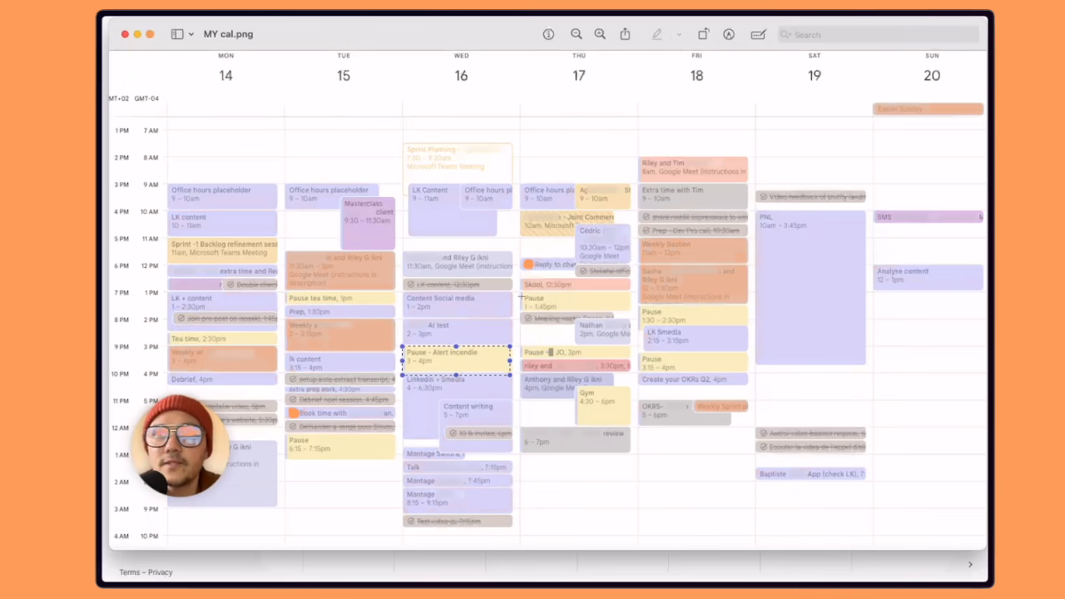
{"action": "left_click_drag", "start_coordinate": [522, 292], "coordinate": [598, 309]}
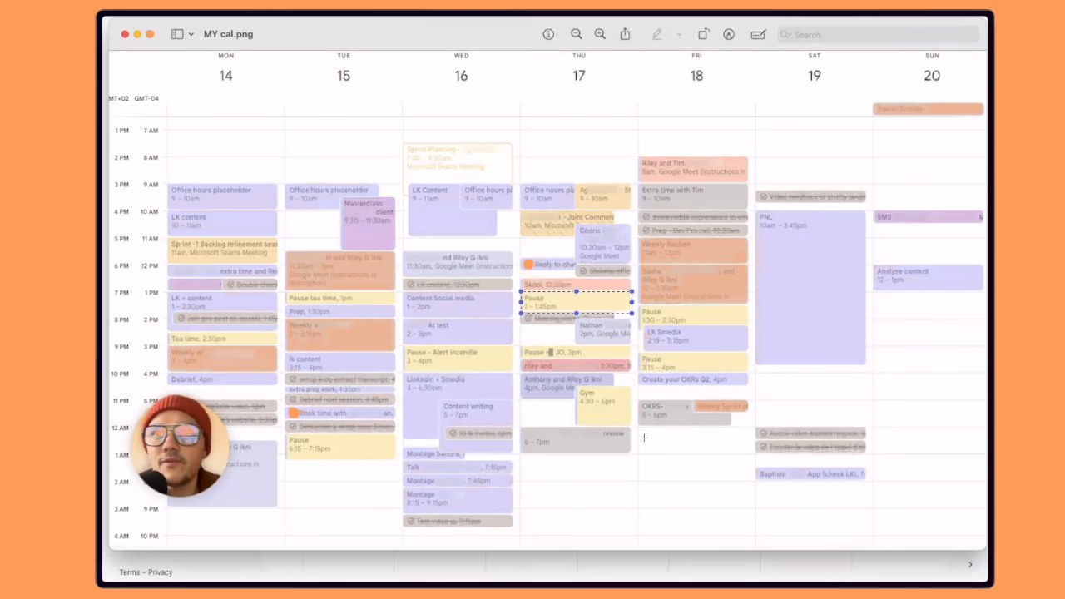